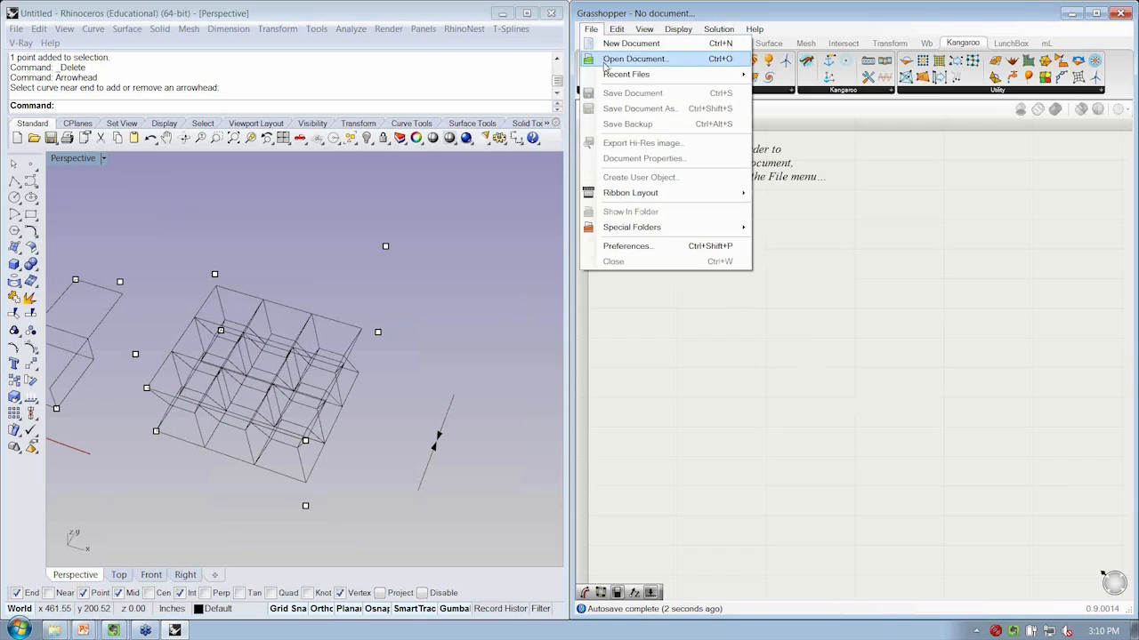
Step: Open the 1-2_GridShells definition and examine its components from the mesh input through the physics engine to the colour gradient output
click(668, 67)
double_click(587, 264)
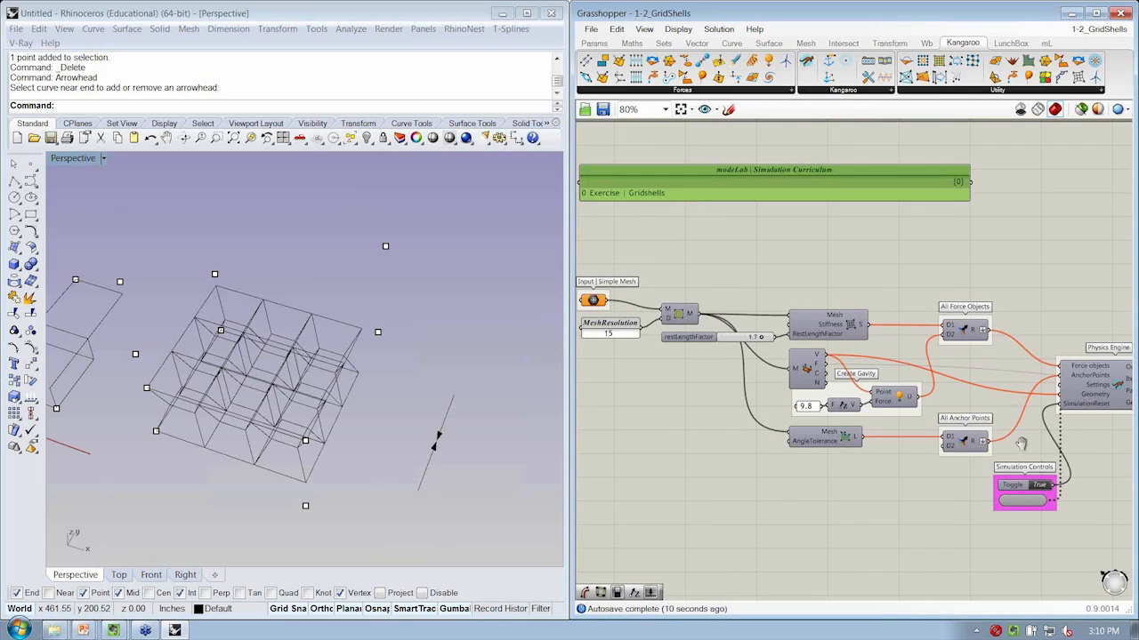
right_drag(1021, 447, 809, 430)
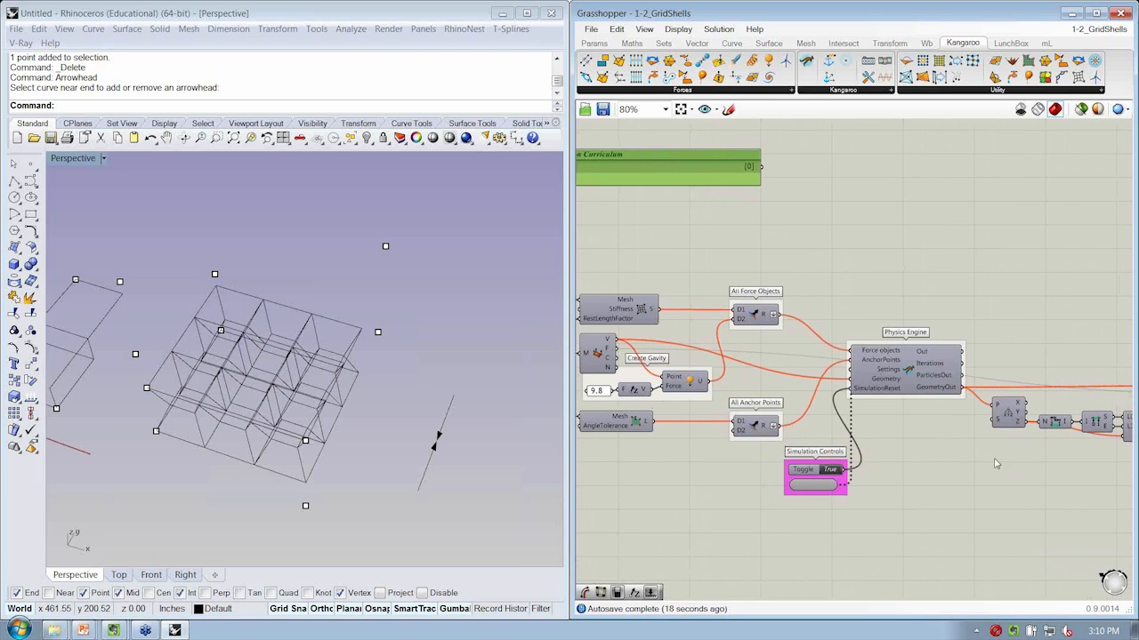
right_drag(943, 429, 710, 353)
scroll(746, 321, down, 1)
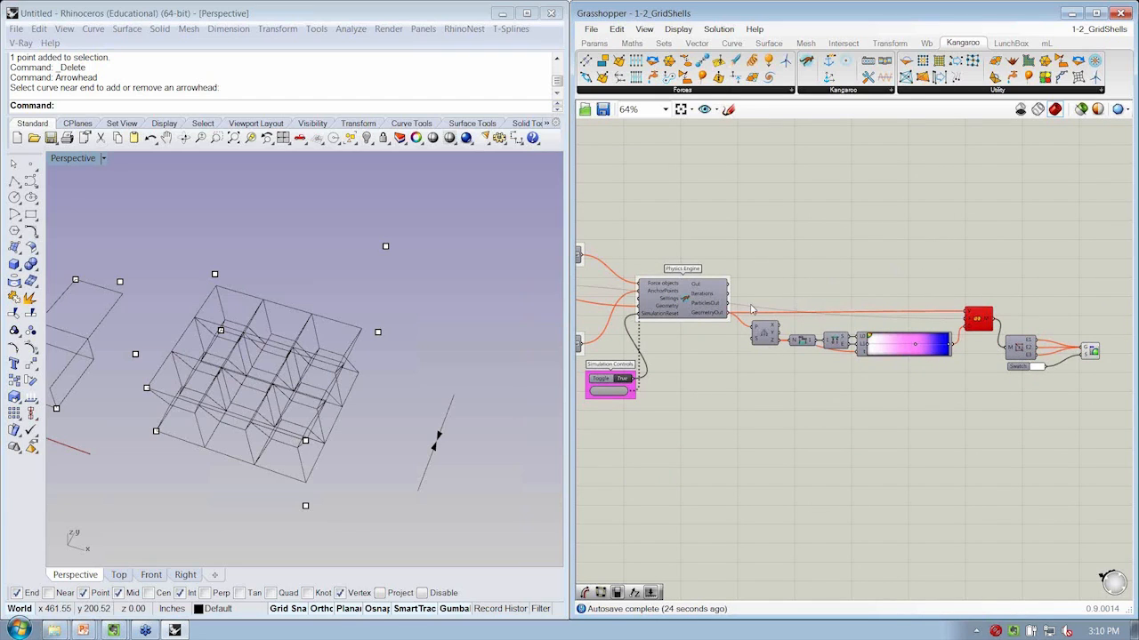
right_drag(750, 306, 768, 314)
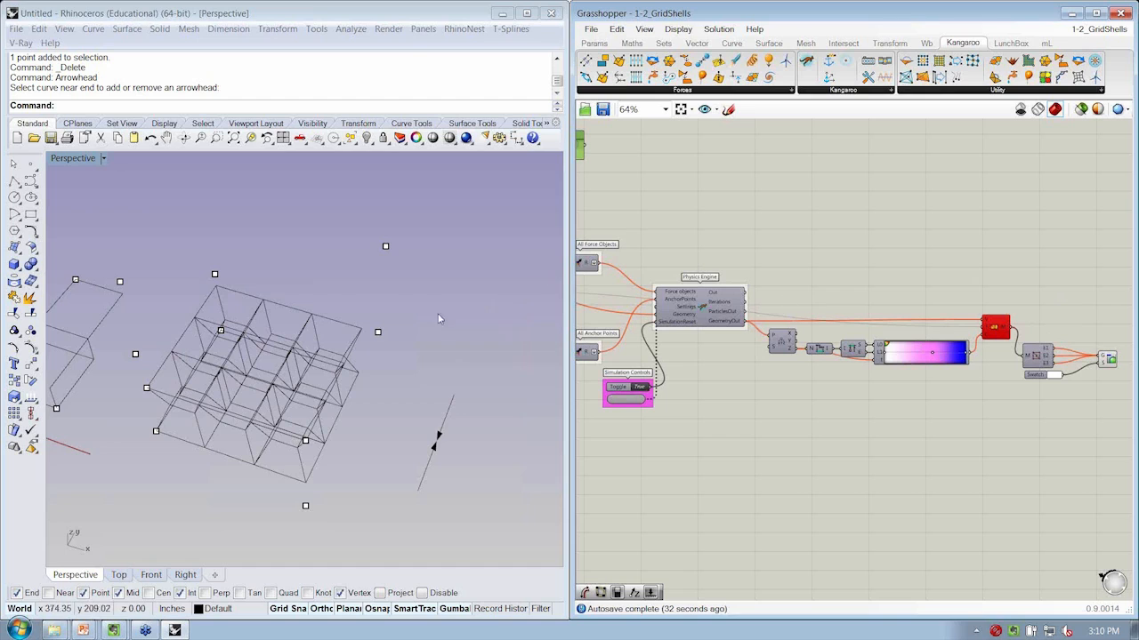
Step: Delete all the leftover curves, points and meshes from the Rhino model
right_drag(378, 304, 433, 300)
scroll(484, 298, down, 4)
drag(537, 463, 51, 239)
key(Delete)
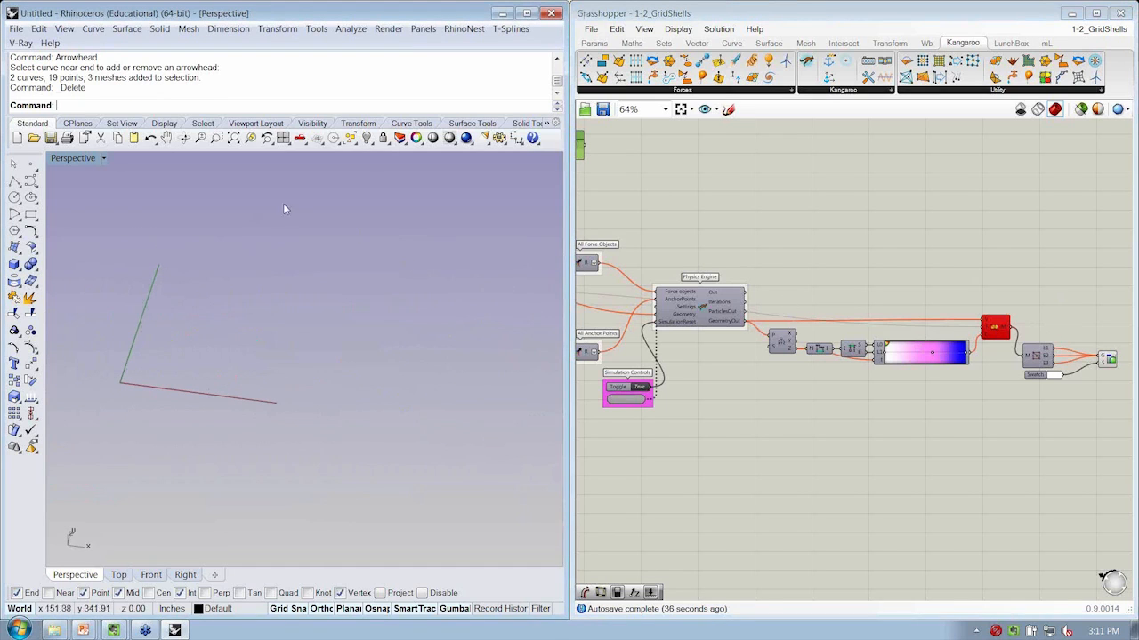
scroll(178, 480, up, 5)
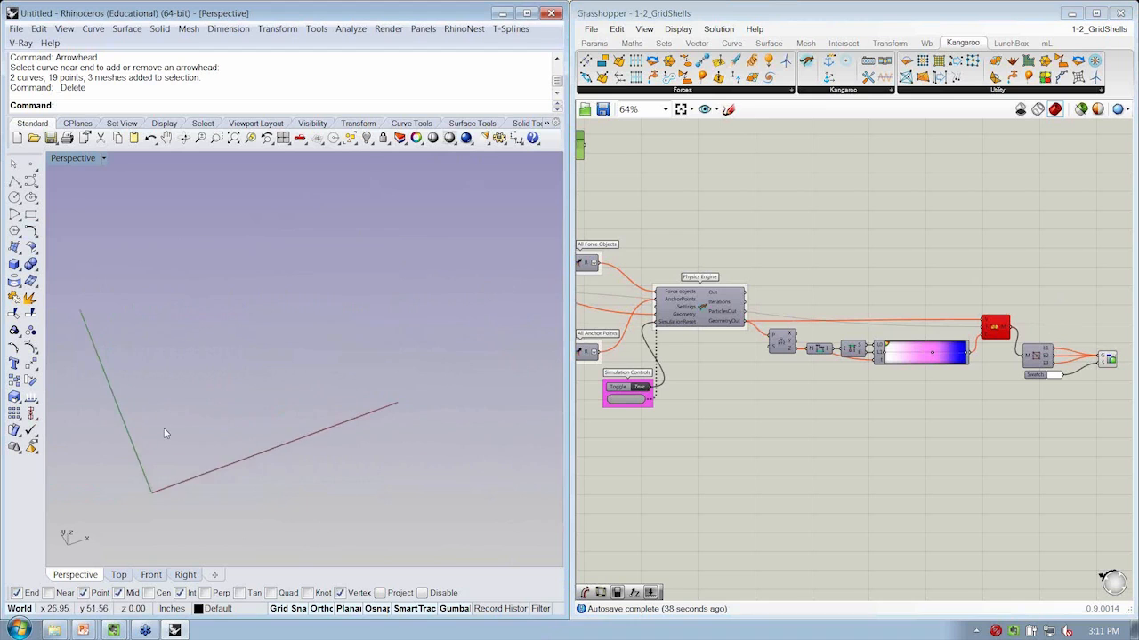
Step: Close the 1-2_GridShells definition and open 1-1_Nets-W from the 000_WorkshopFiles folder
right_drag(677, 397, 837, 403)
right_drag(888, 221, 938, 227)
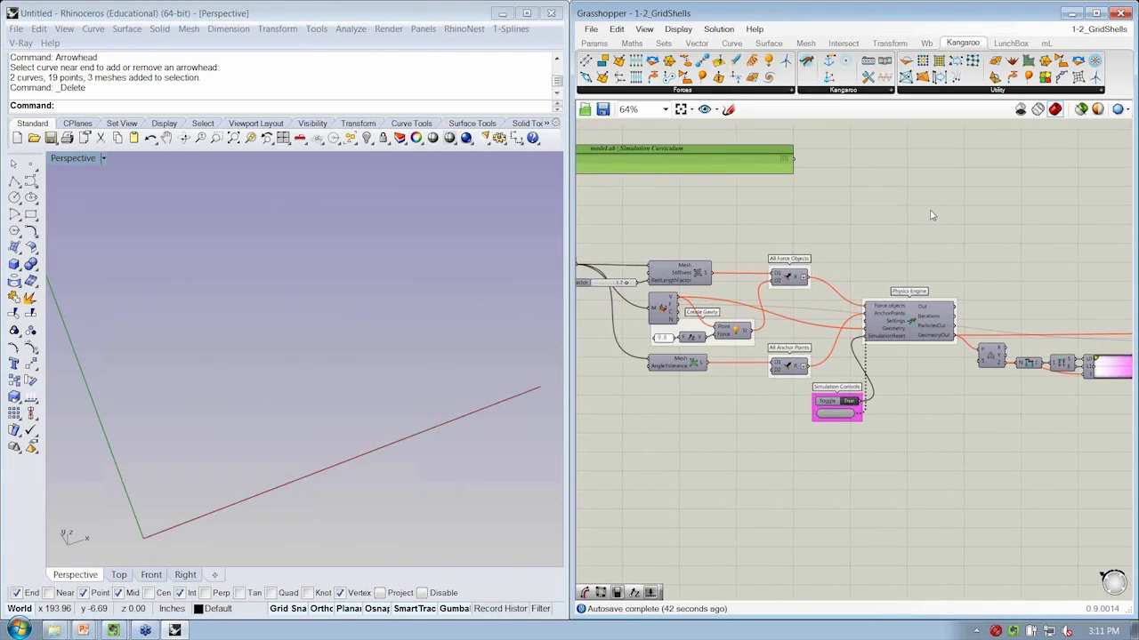
key(ctrl+w)
click(594, 30)
click(614, 58)
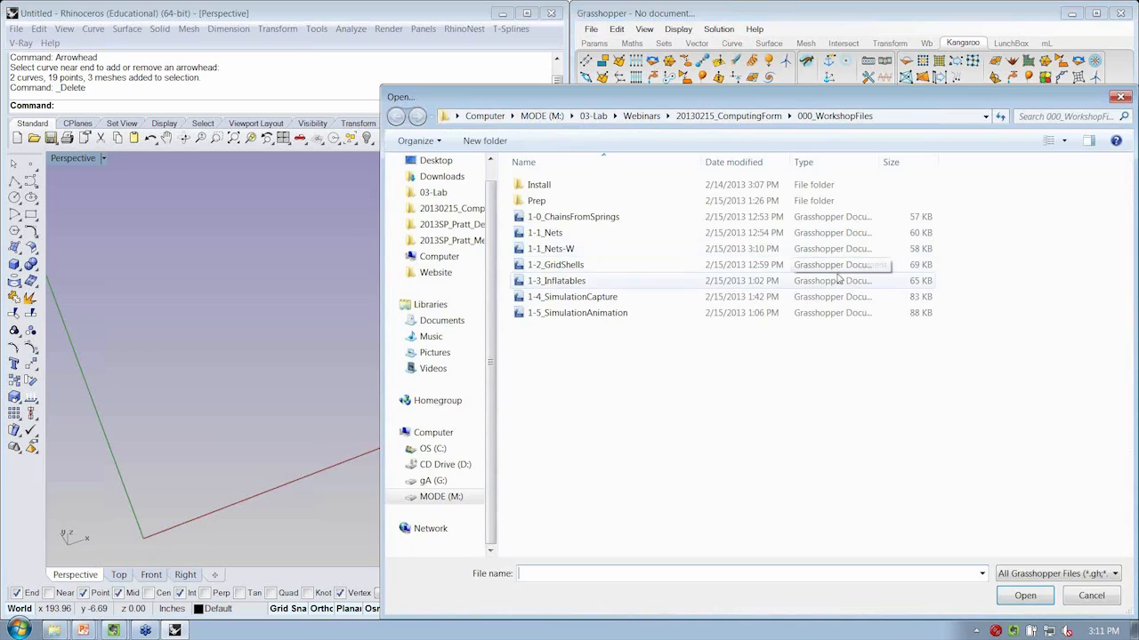
double_click(617, 248)
right_drag(816, 453, 801, 459)
drag(1114, 461, 652, 398)
click(659, 361)
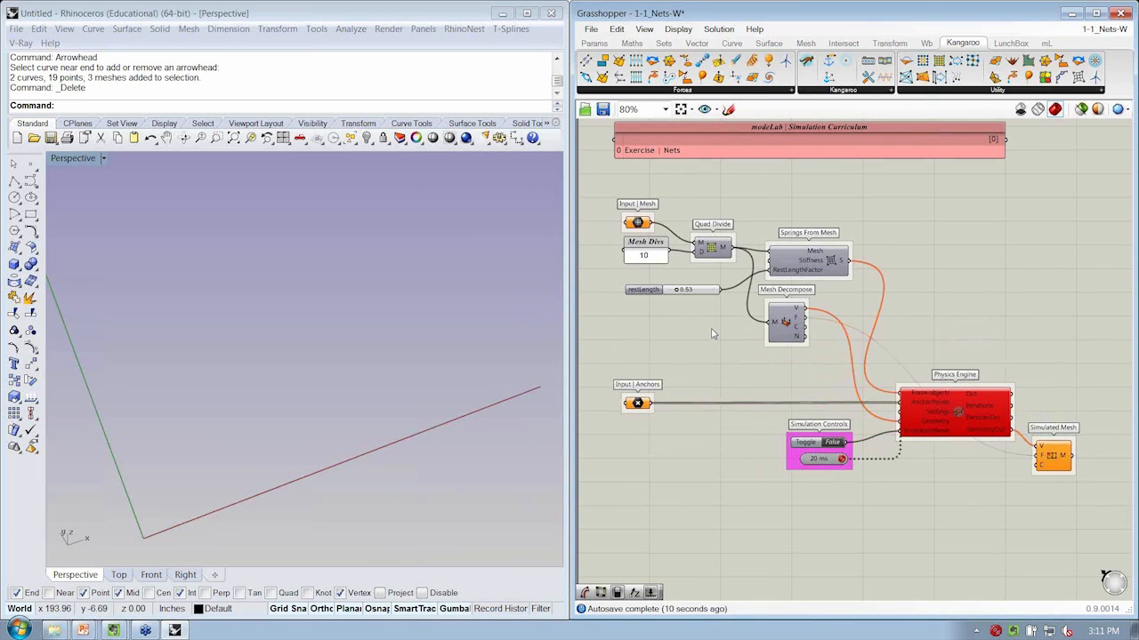
Step: Save the nets definition under the new name 1-2_GridShells-W in the 000_WorkshopFiles folder
key(ctrl+shift+s)
click(569, 283)
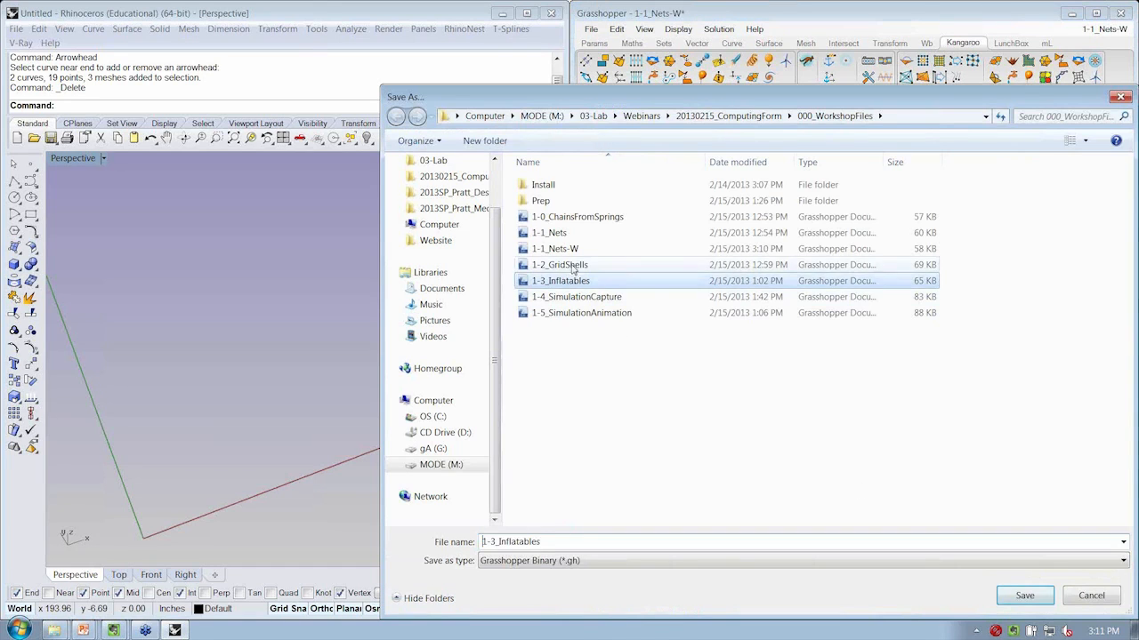
click(569, 265)
click(562, 540)
click(567, 542)
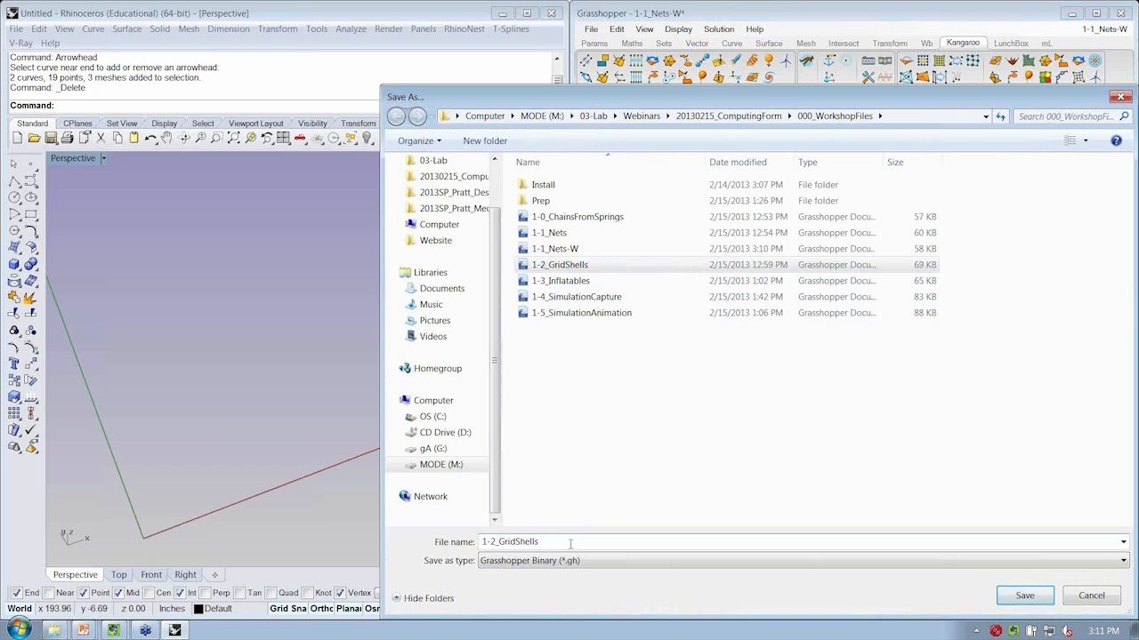
text(-W)
key(Return)
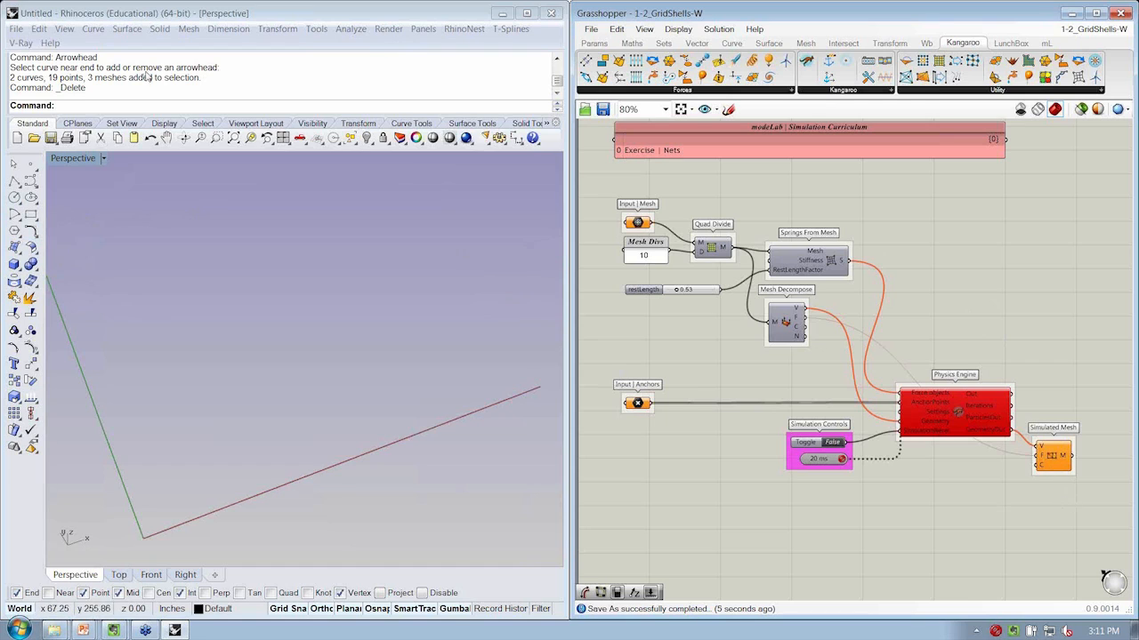
Step: Try drawing a rectangular mesh plane with 3 X faces and 3 Y faces in the Perspective viewport
click(189, 28)
mouse_move(238, 59)
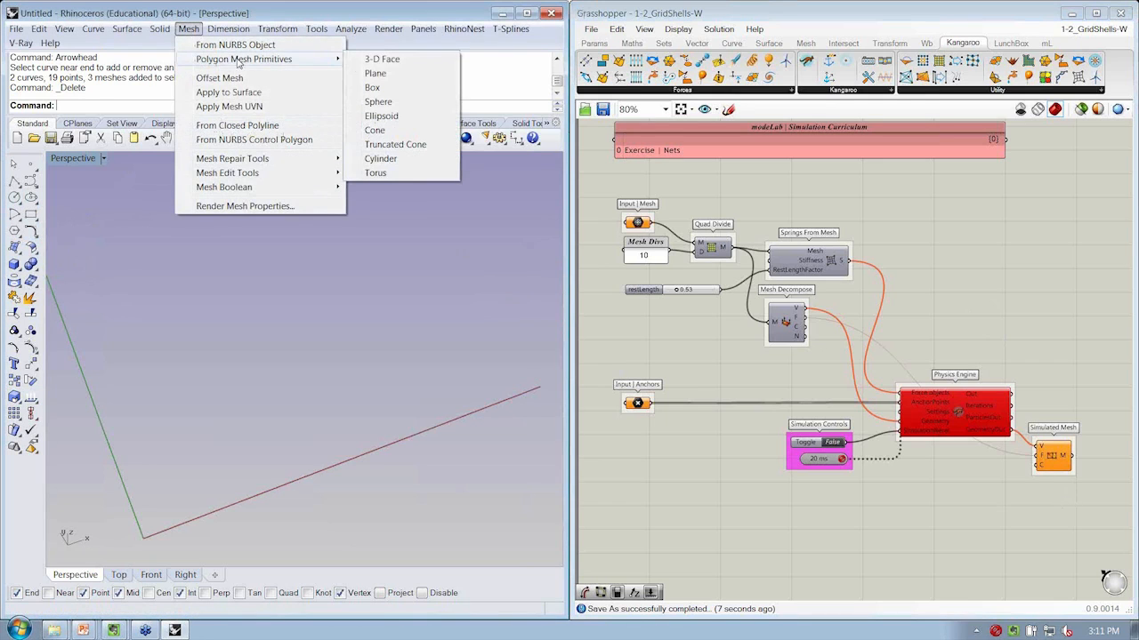
click(396, 77)
click(183, 451)
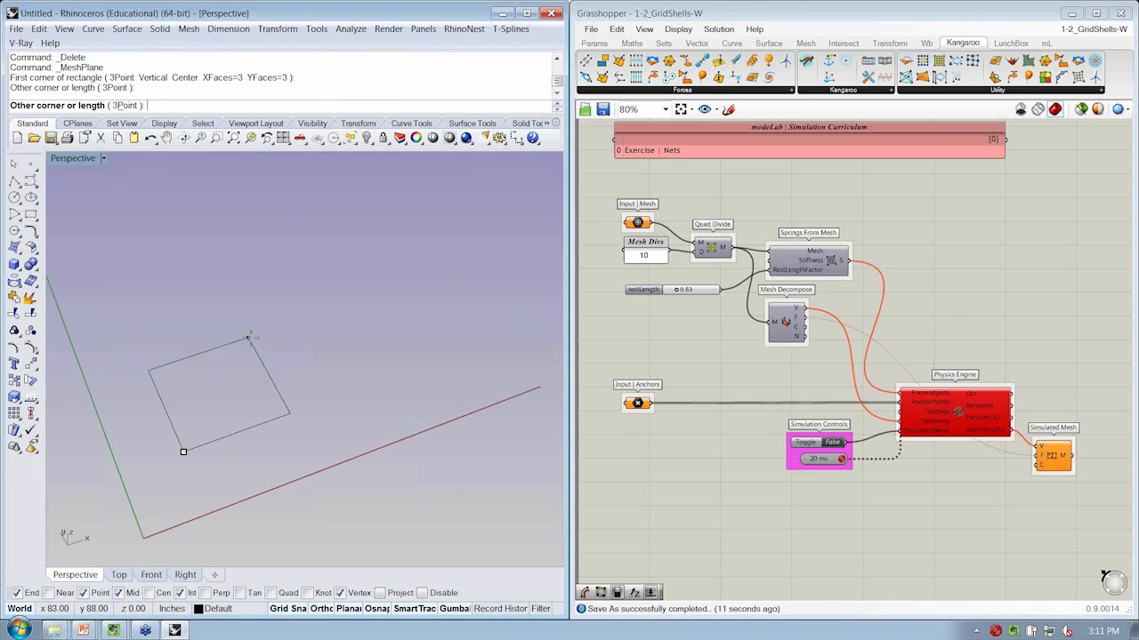
click(257, 302)
click(254, 350)
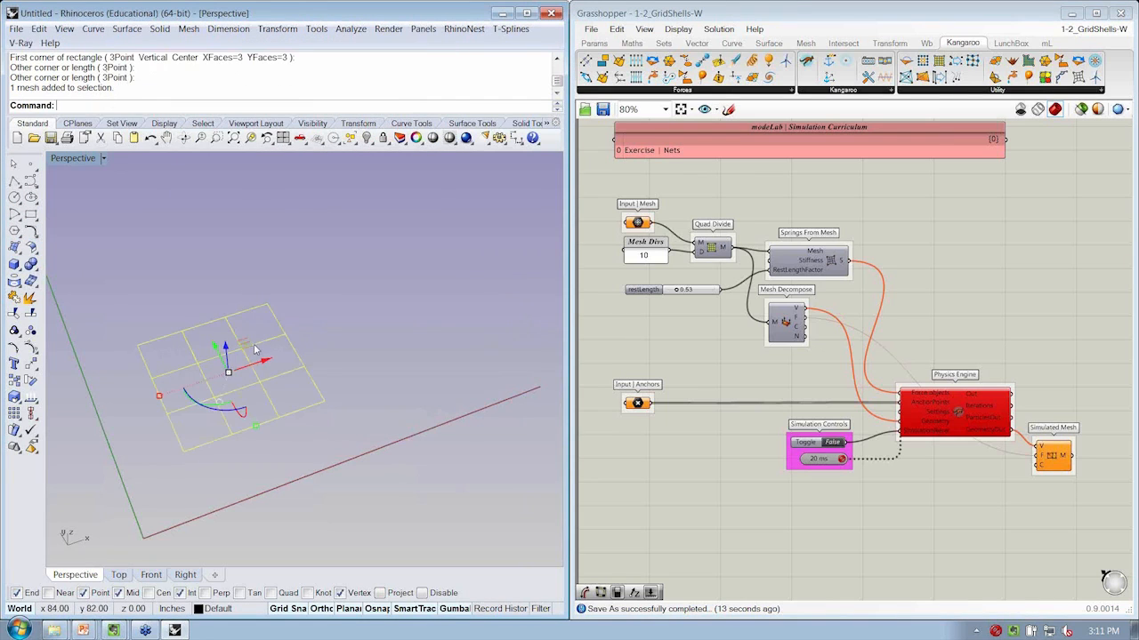
key(ctrl+z)
Step: Restart the mesh plane command and set its X face count to 1
key(Return)
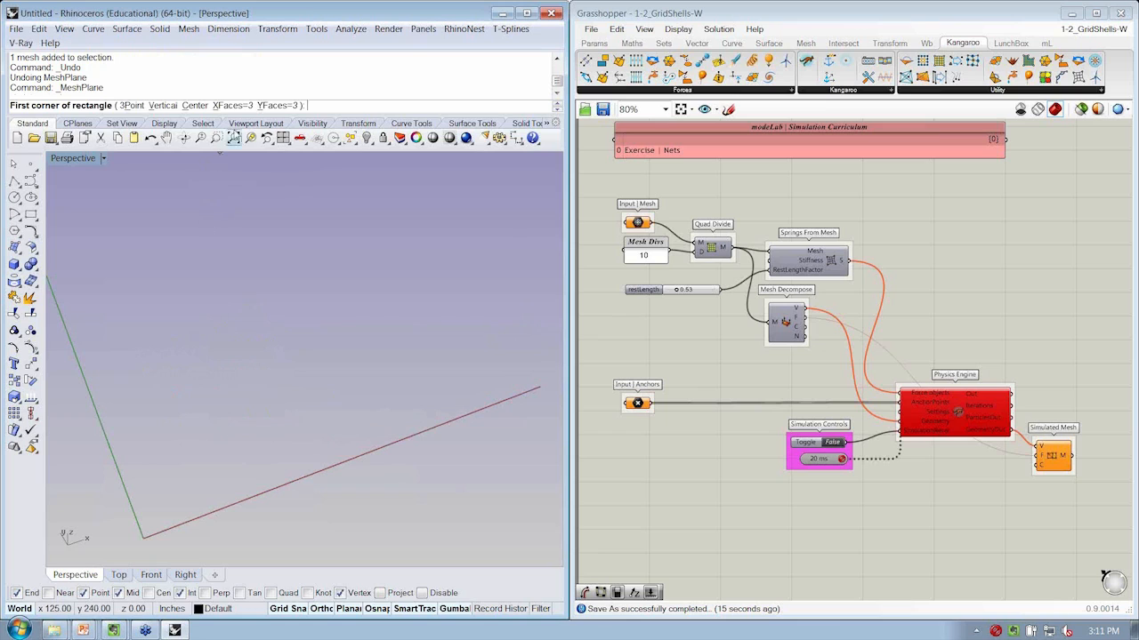
click(222, 105)
text(1)
key(Return)
Step: Try drawing the mesh plane with 1 X face and the Y face count kept at 3
click(270, 105)
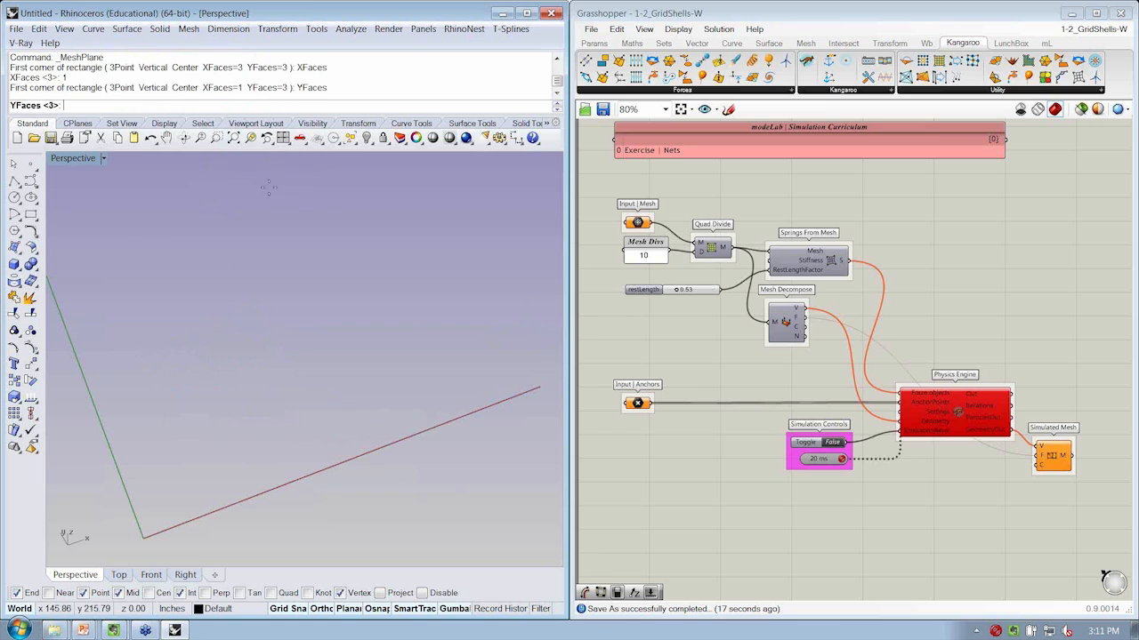
key(Return)
click(246, 430)
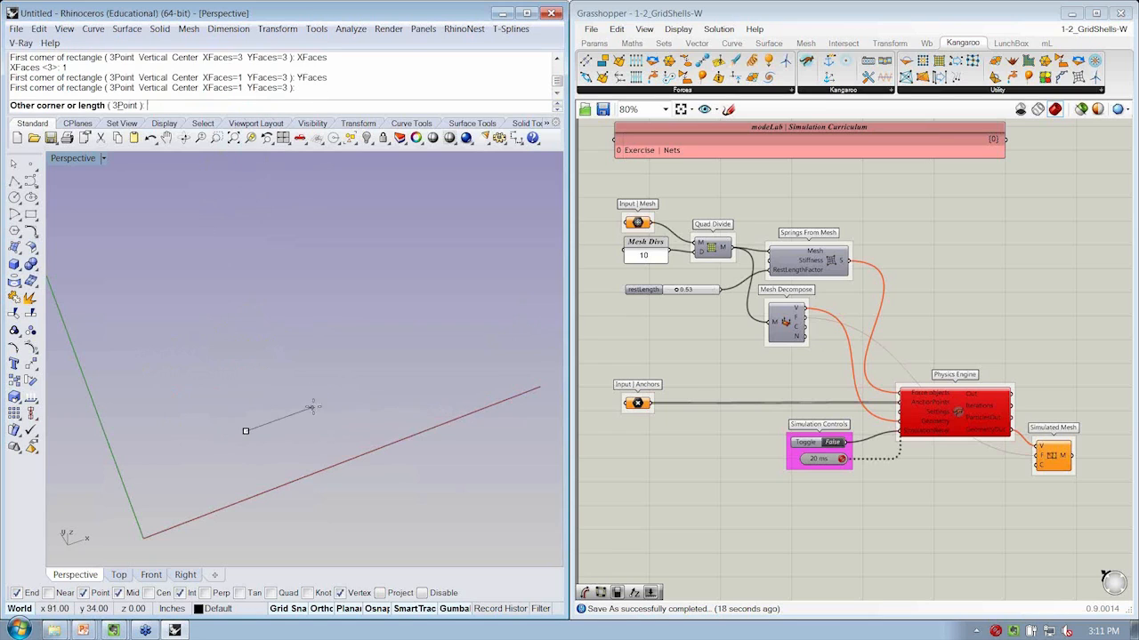
click(315, 295)
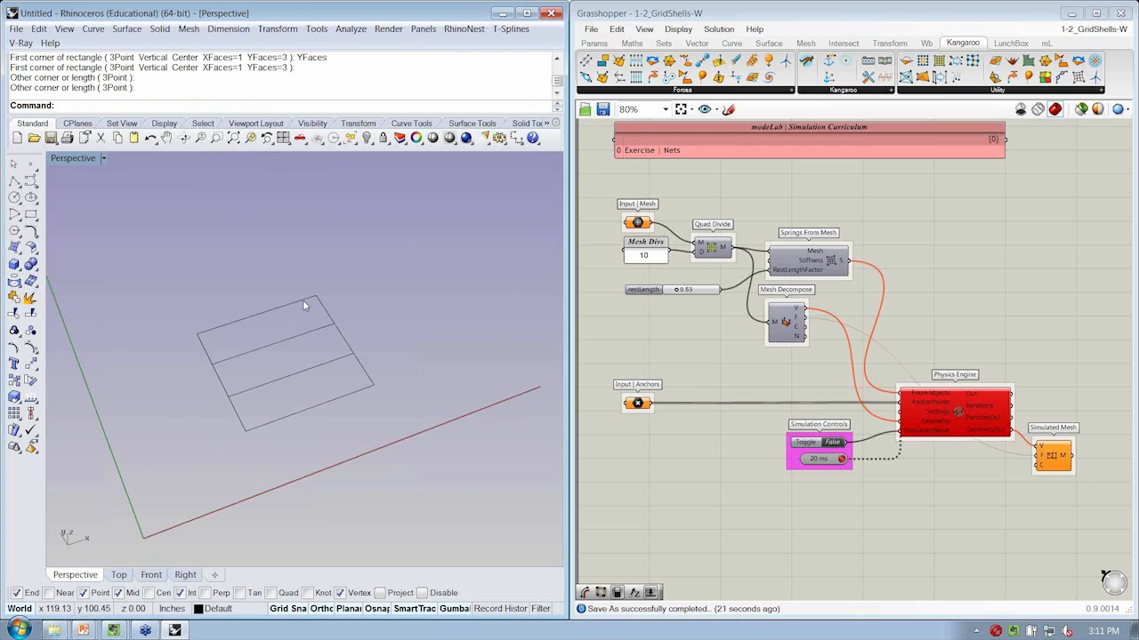
key(ctrl+z)
Step: Set the mesh plane's Y face count to 1 and draw a single-face rectangular mesh between the two axes
key(Return)
click(277, 106)
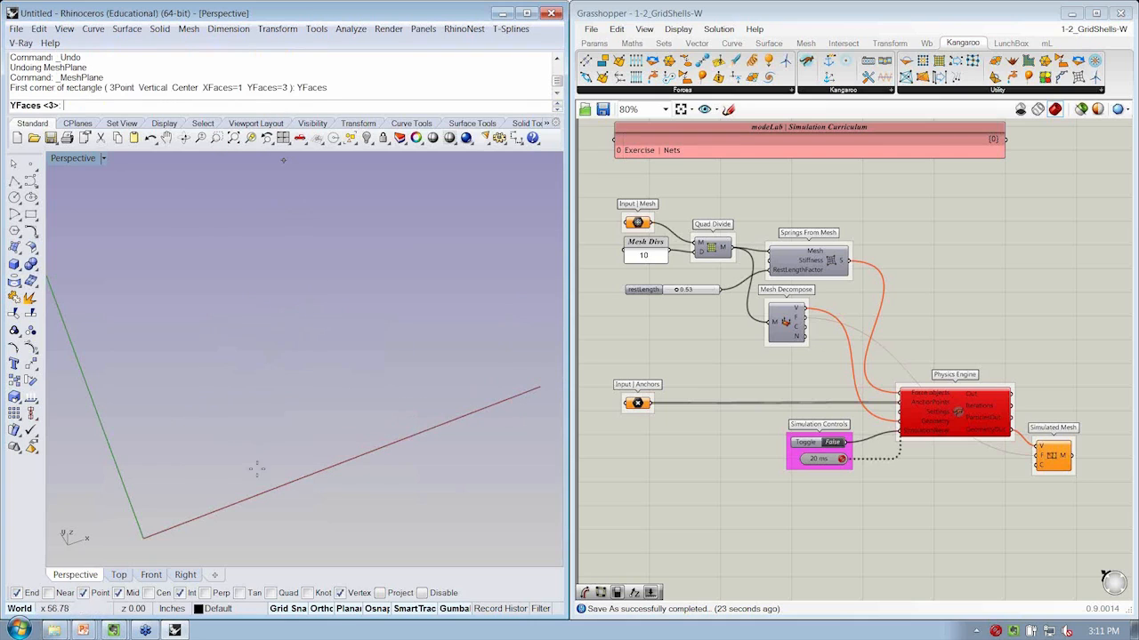
text(1)
key(Return)
click(259, 442)
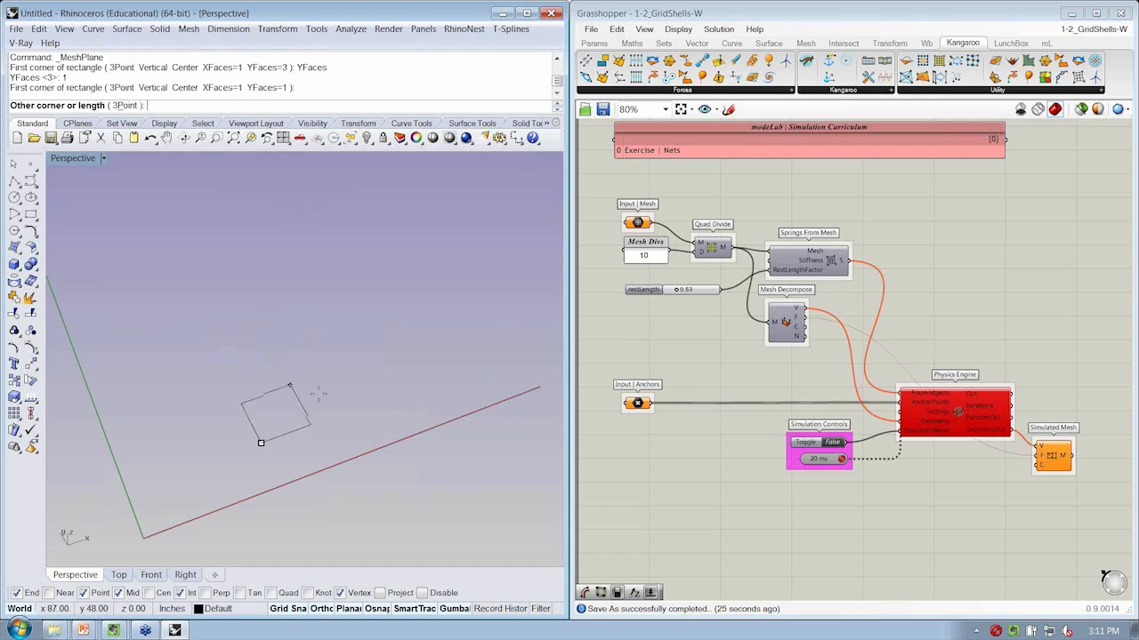
click(334, 311)
click(335, 312)
Step: Switch the Perspective viewport to Shaded display and deselect the mesh plane
click(63, 160)
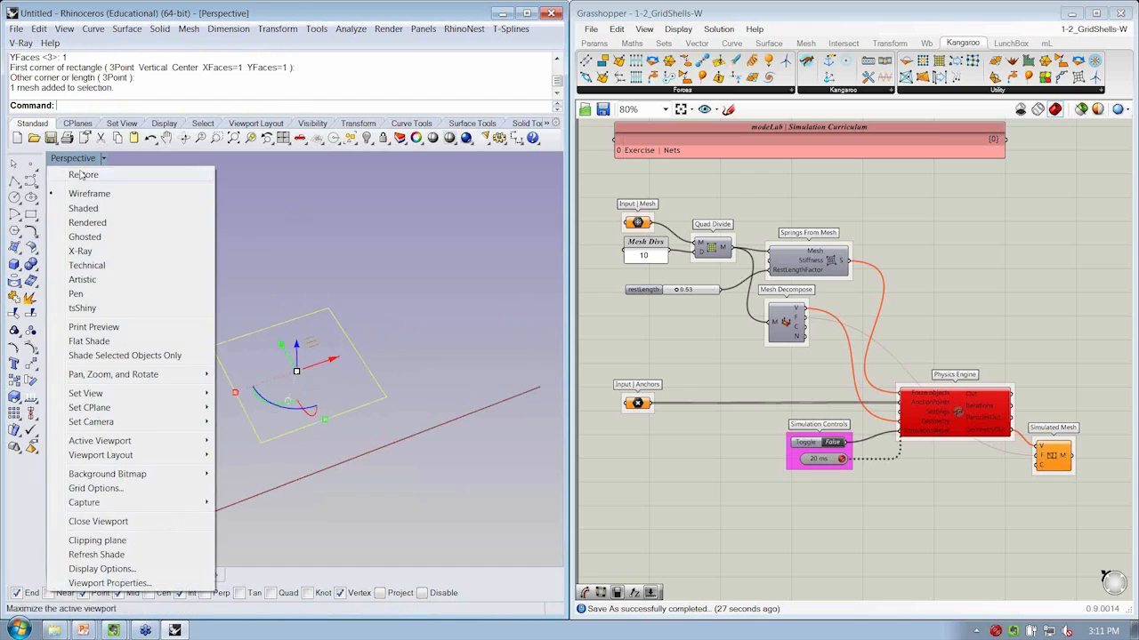
click(81, 215)
scroll(314, 294, up, 3)
mouse_move(340, 295)
right_down()
mouse_move(315, 295)
mouse_move(311, 274)
right_up()
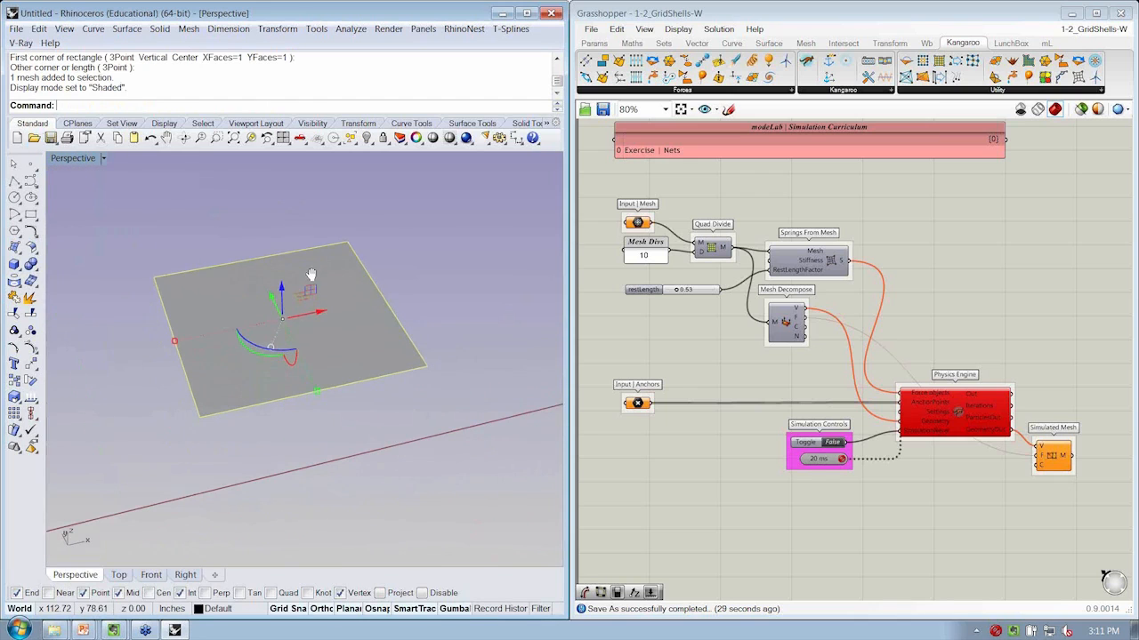
click(125, 244)
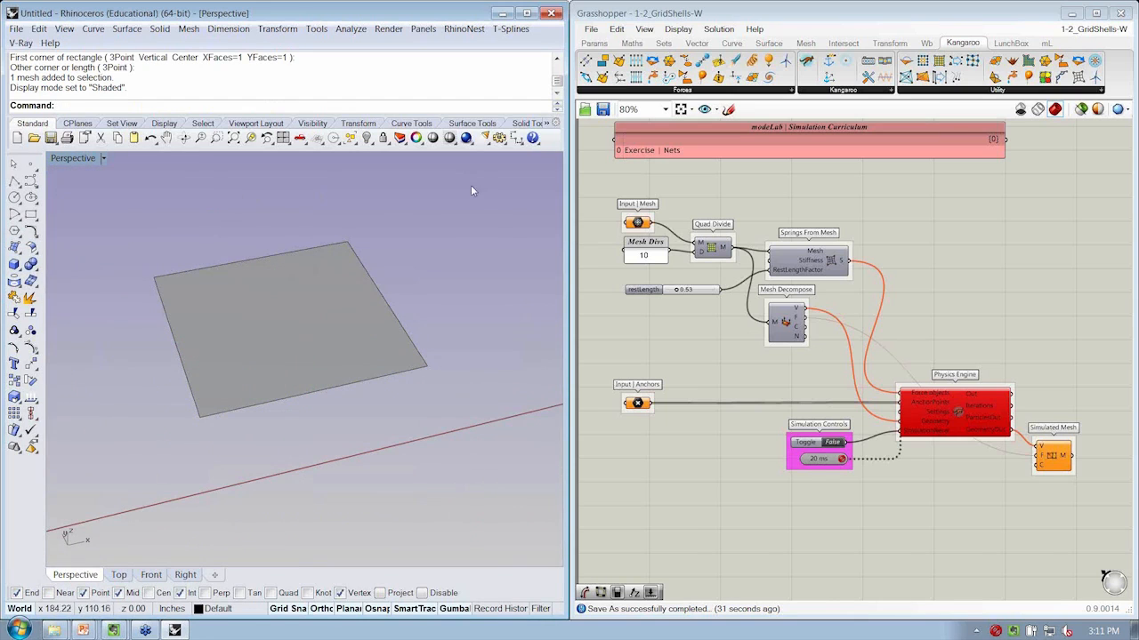
Step: Assign the new mesh plane to the Input | Mesh parameter as its single referenced mesh
right_click(638, 222)
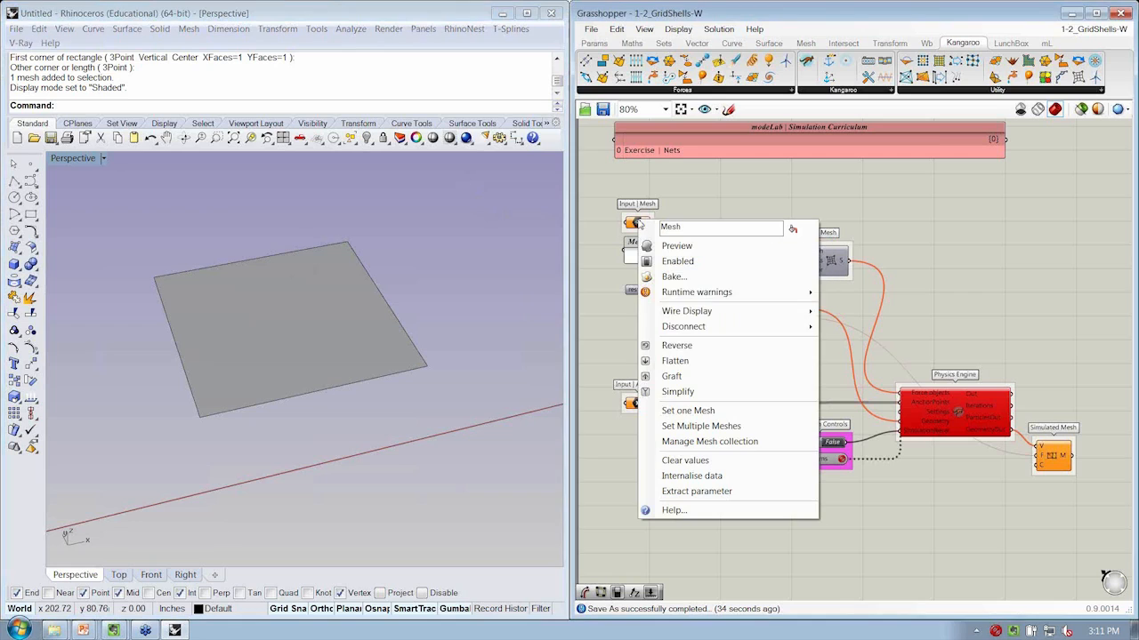
click(723, 410)
click(311, 298)
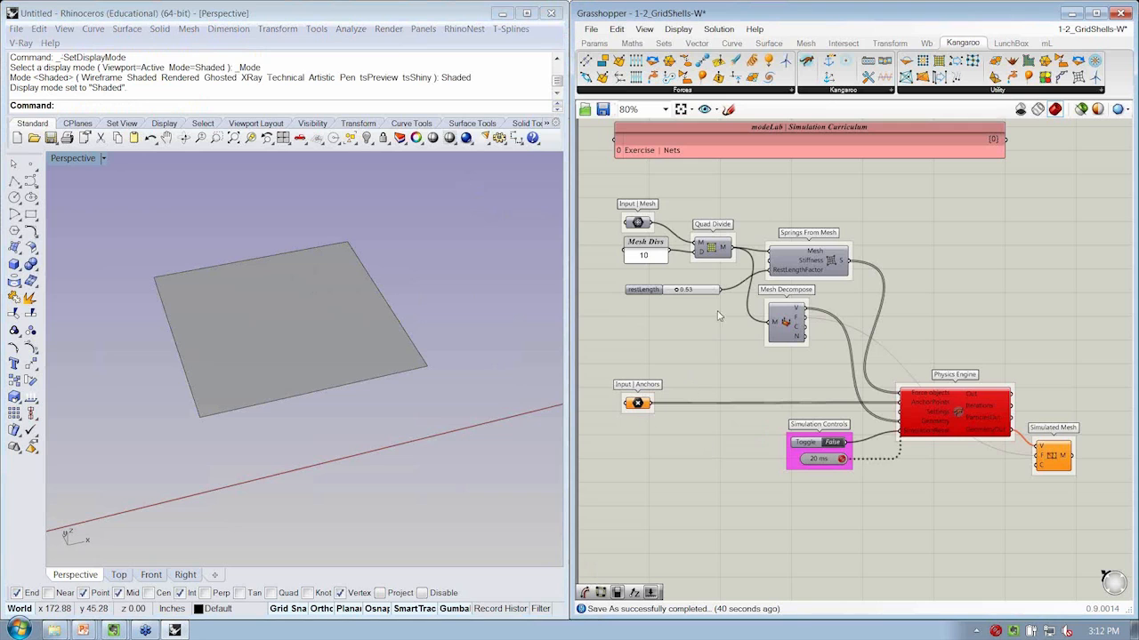
Step: Turn on the Quad Divide component's preview and set the Perspective viewport to Wireframe to inspect the subdivided mesh
right_click(717, 251)
click(731, 272)
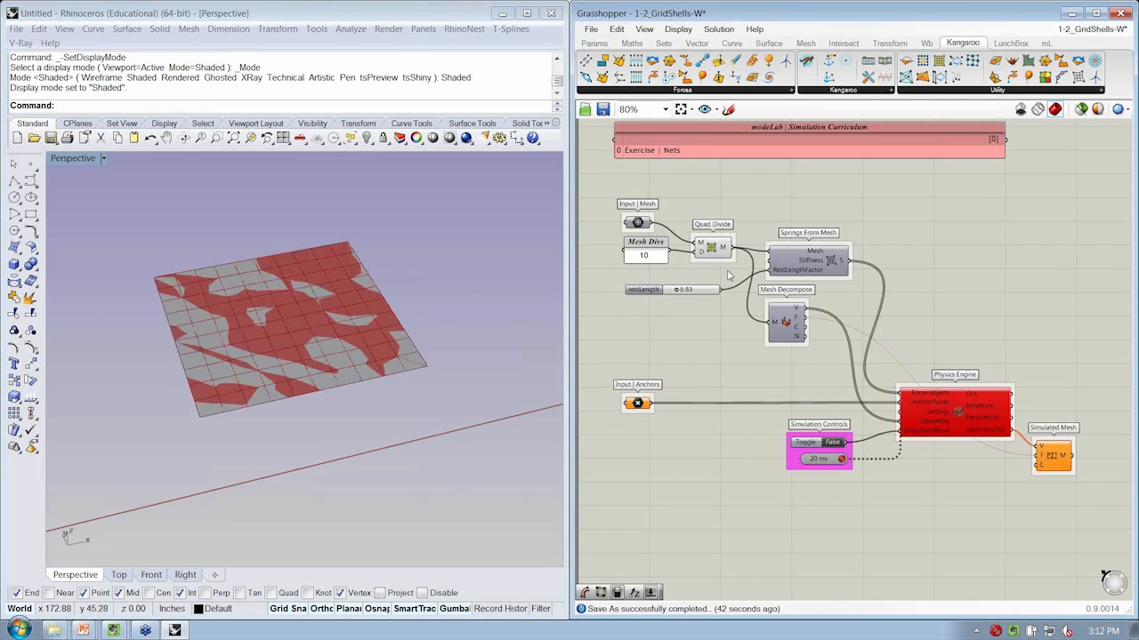
click(61, 157)
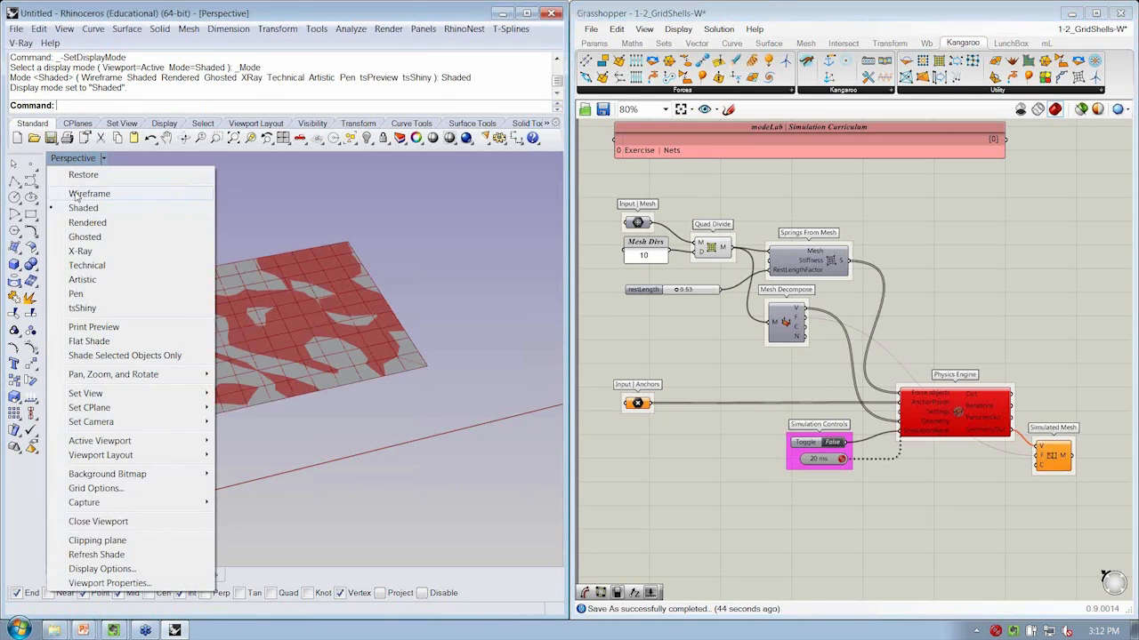
click(69, 194)
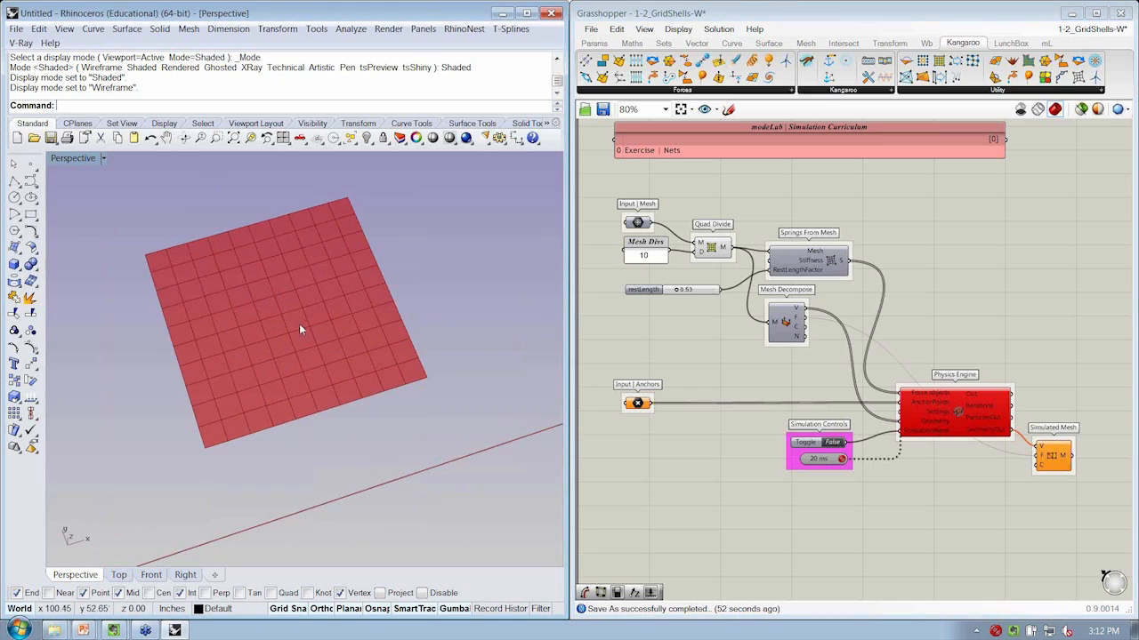
right_drag(269, 330, 284, 314)
scroll(283, 317, up, 2)
shift+right_drag(284, 320, 269, 332)
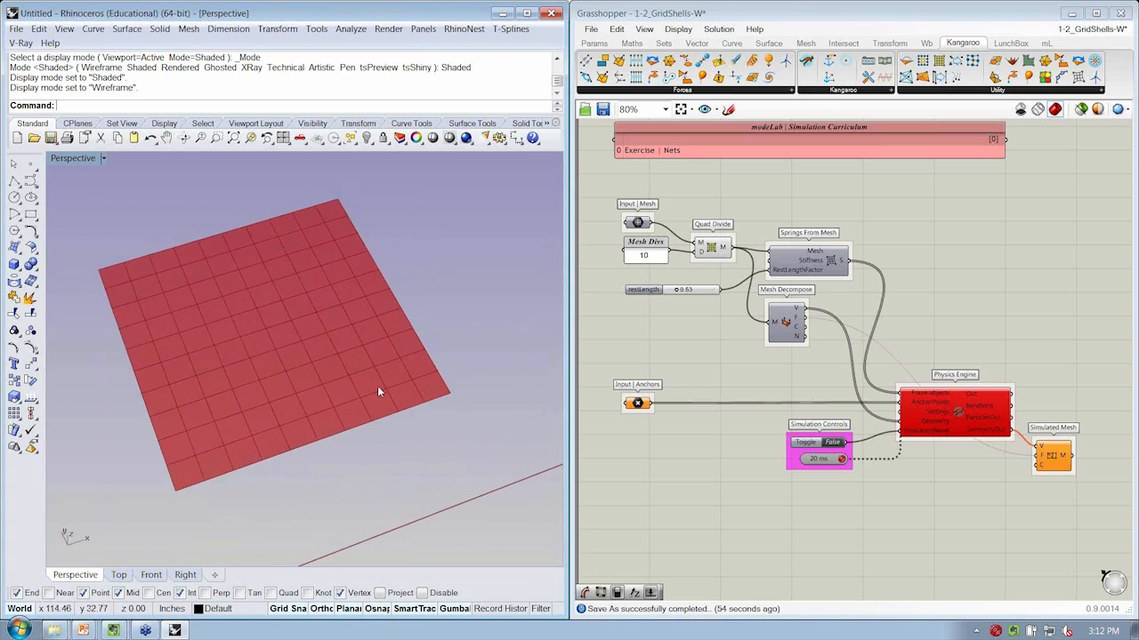
shift+right_drag(403, 365, 374, 366)
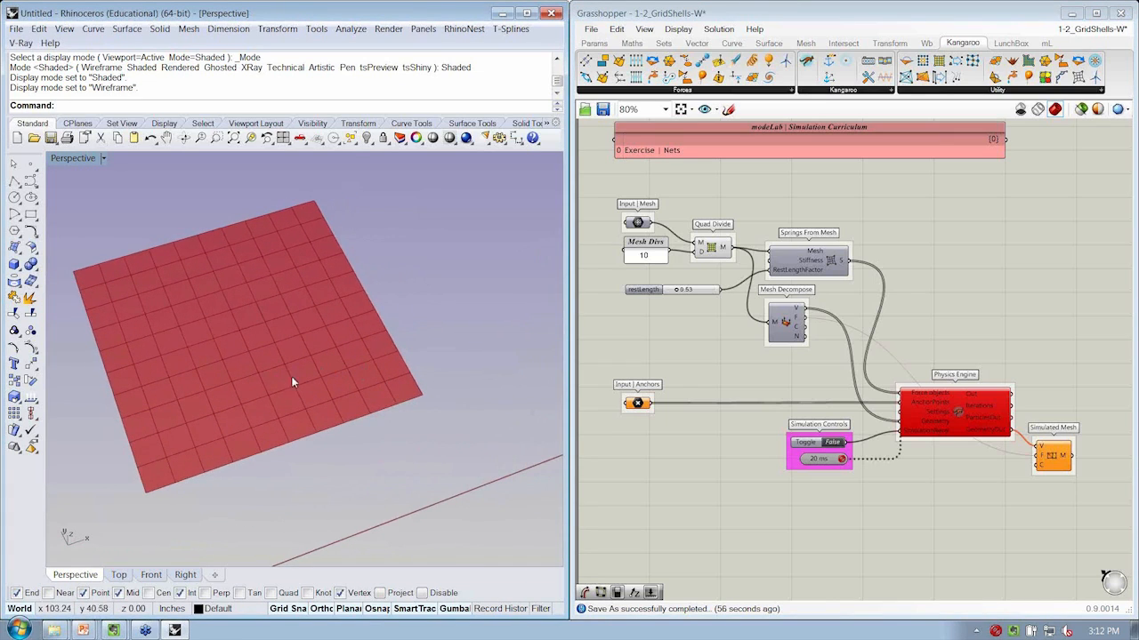
right_drag(381, 428, 404, 401)
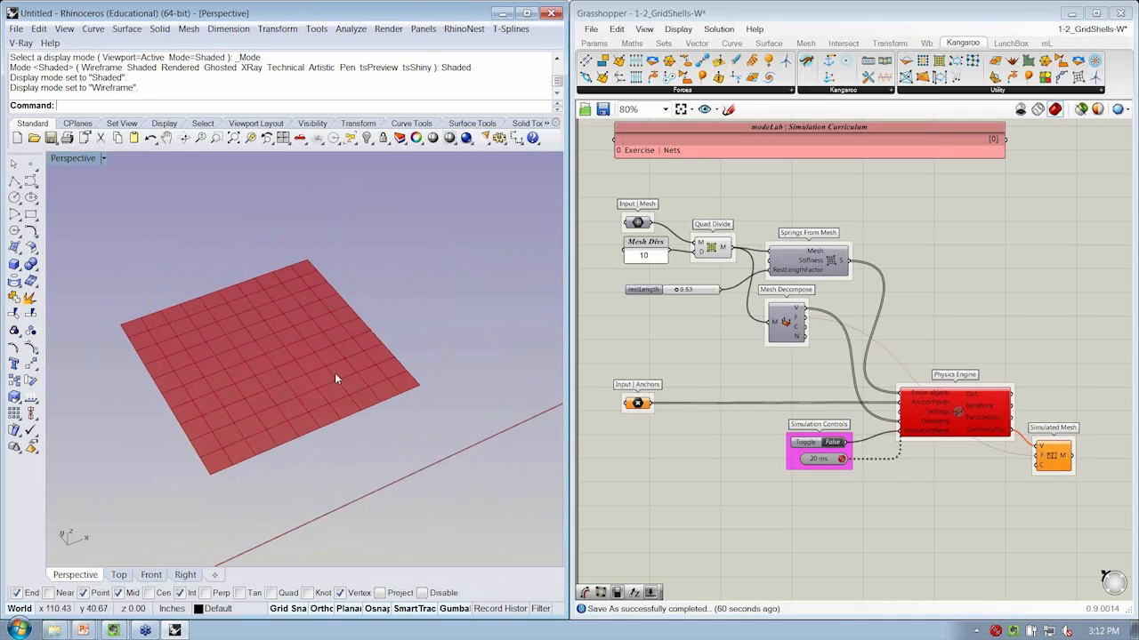
right_drag(260, 329, 252, 412)
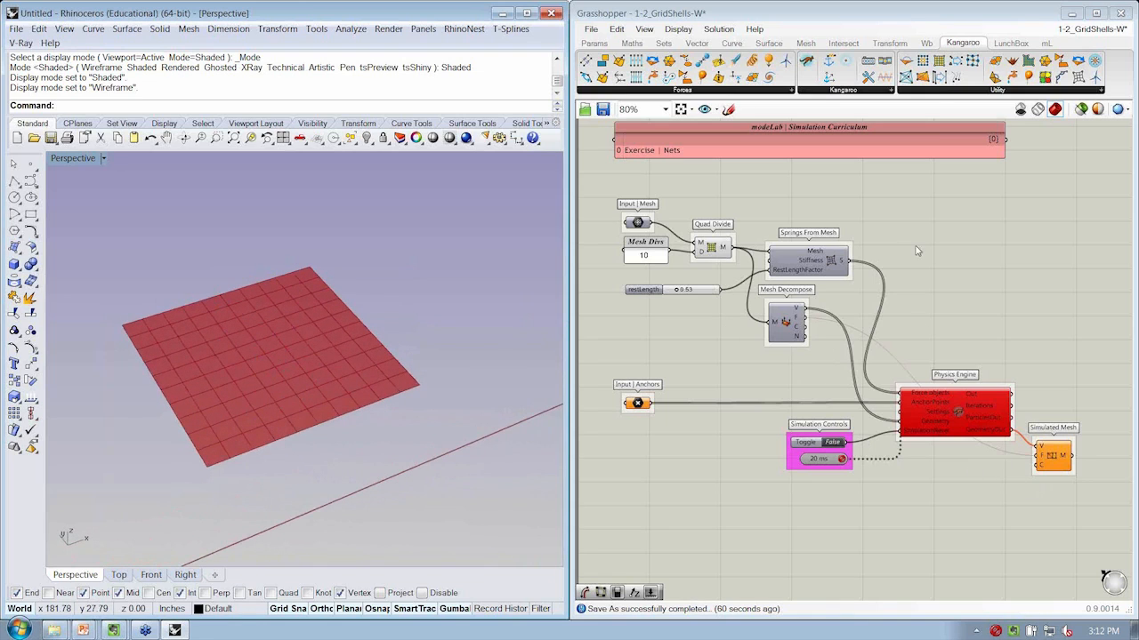
Step: Move the anchors input, simulation controls, physics engine and simulated mesh components together to make room on the canvas
drag(1094, 500, 598, 370)
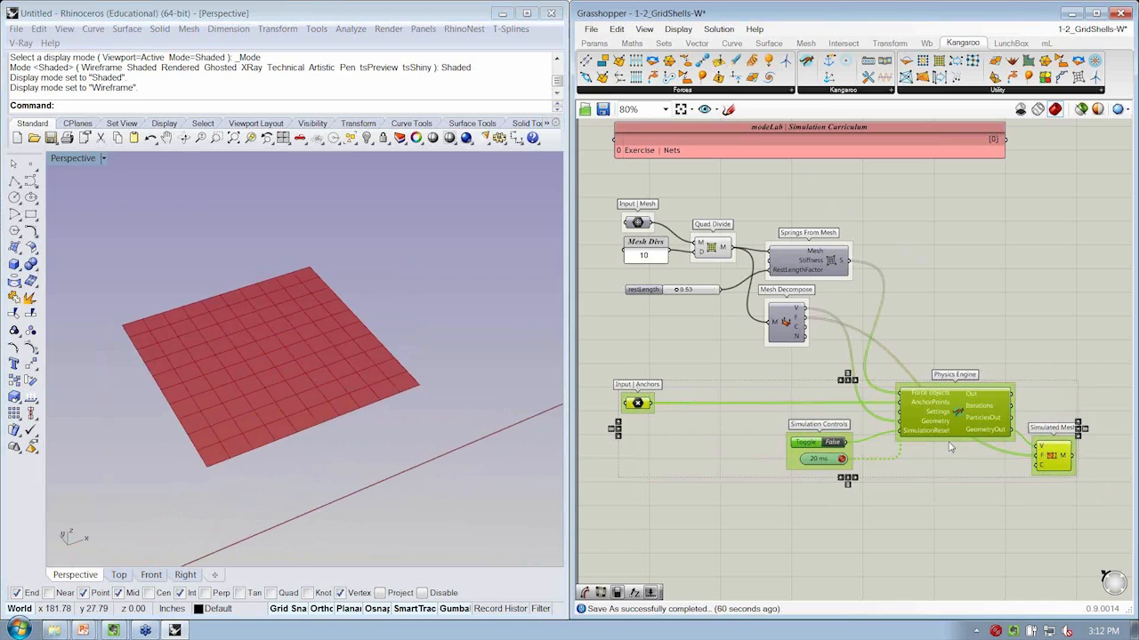
drag(954, 420, 1015, 440)
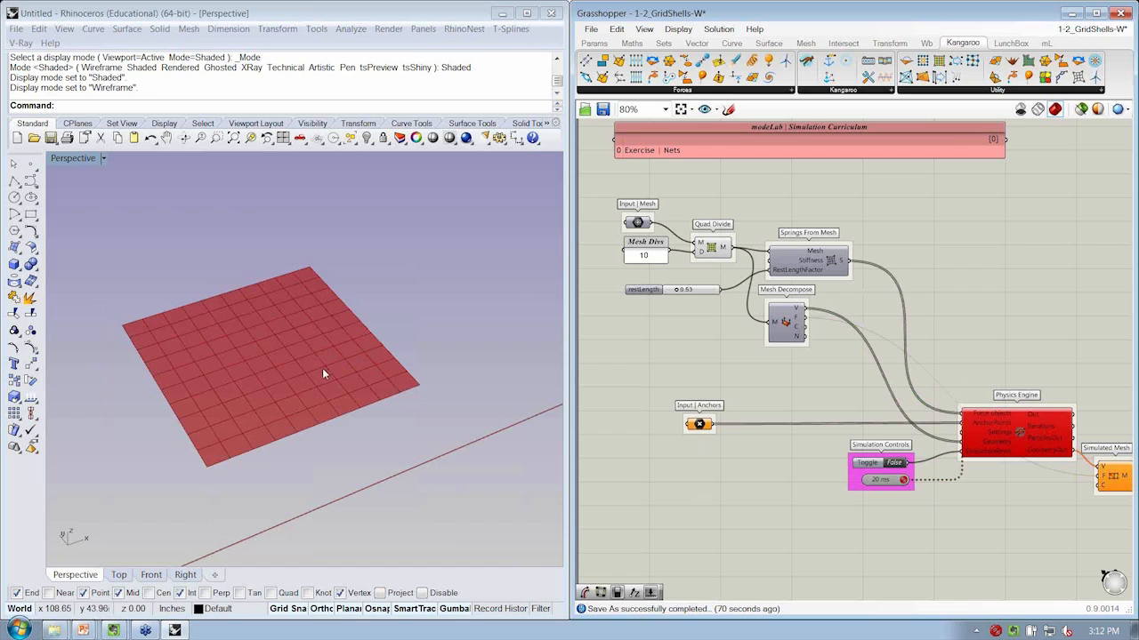
Step: Add a Kangaroo UnaryForce component below the Mesh Decompose component
scroll(311, 378, up, 3)
shift+right_drag(300, 385, 339, 369)
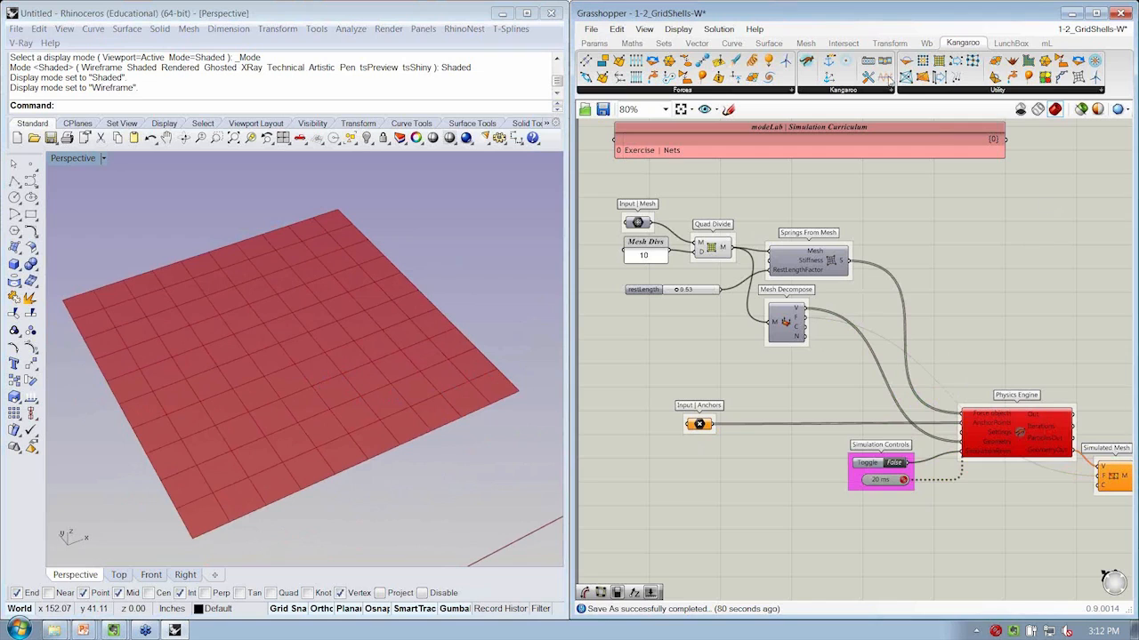
click(758, 91)
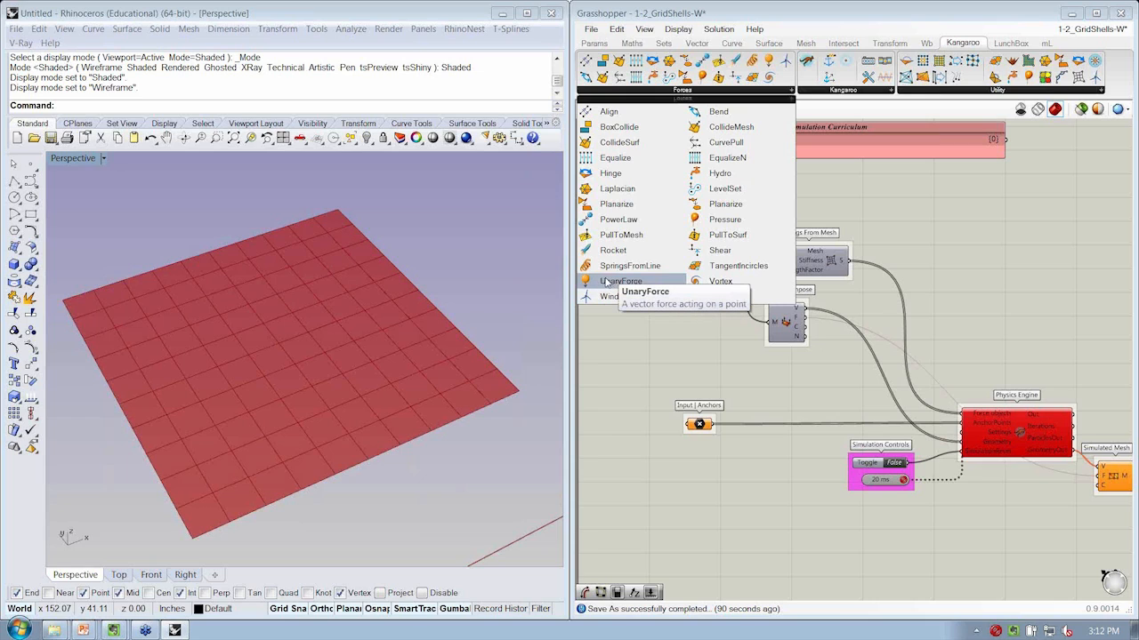
drag(606, 281, 825, 382)
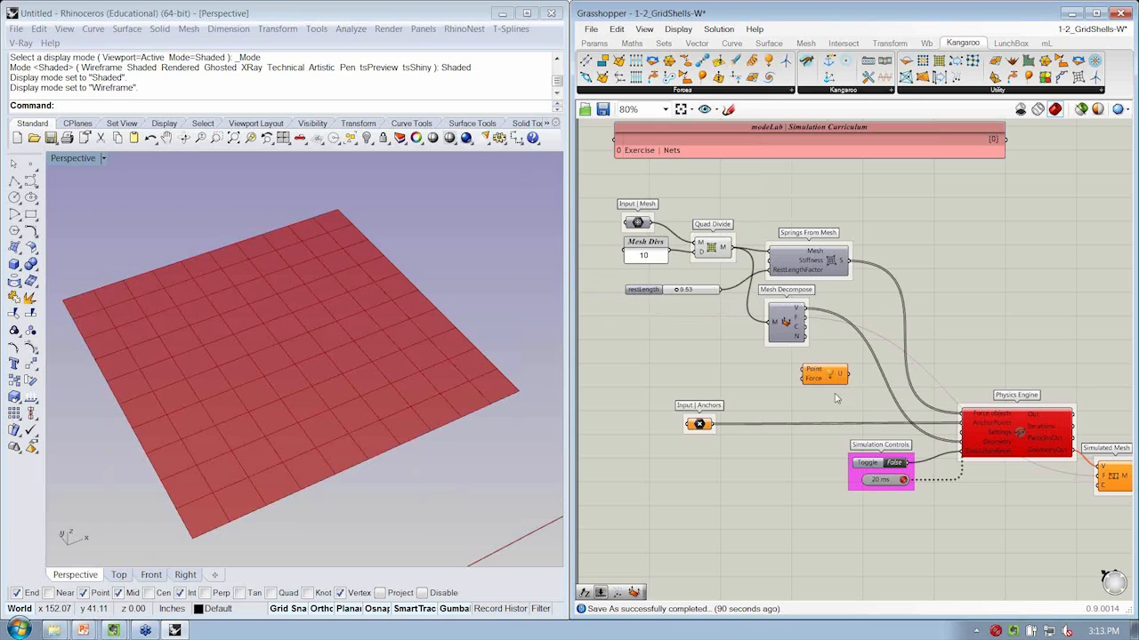
scroll(829, 392, up, 3)
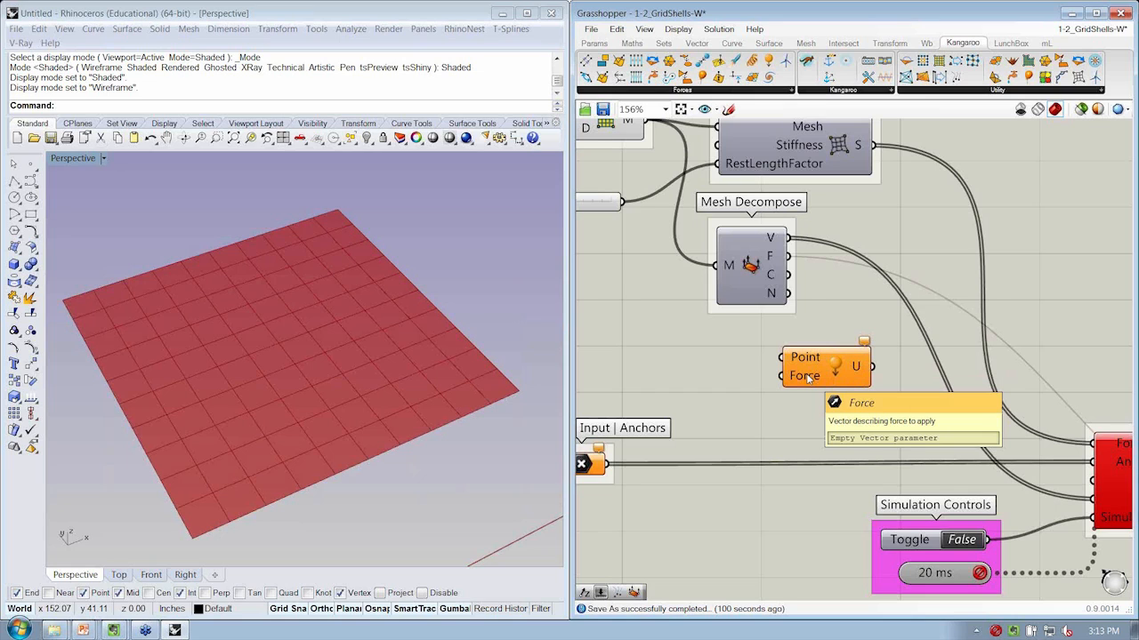
scroll(807, 377, down, 1)
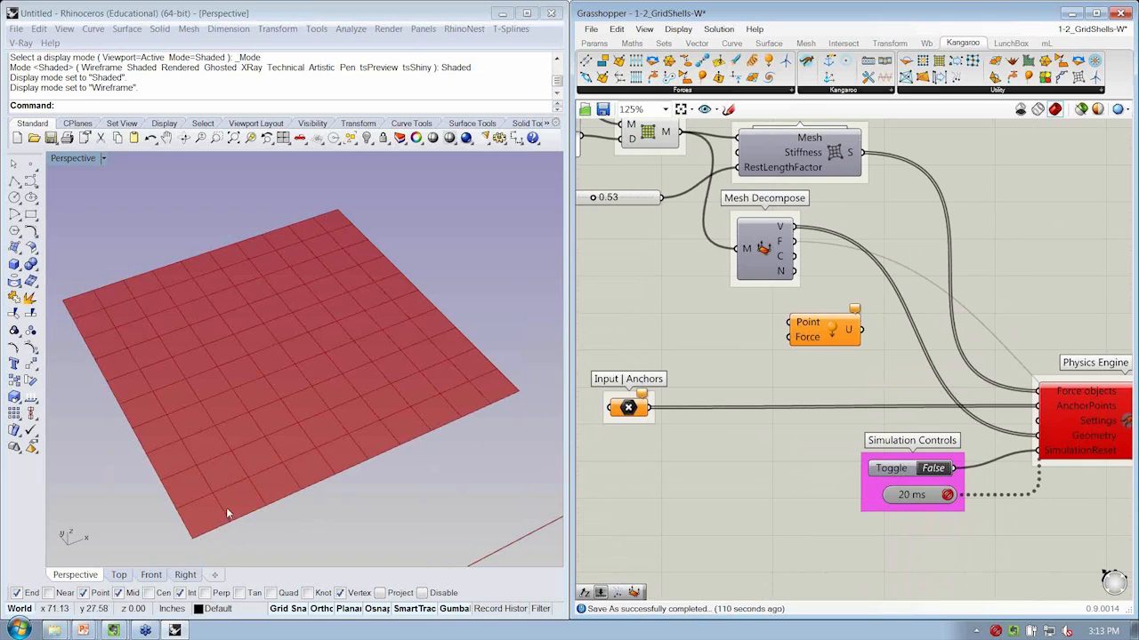
drag(831, 333, 862, 329)
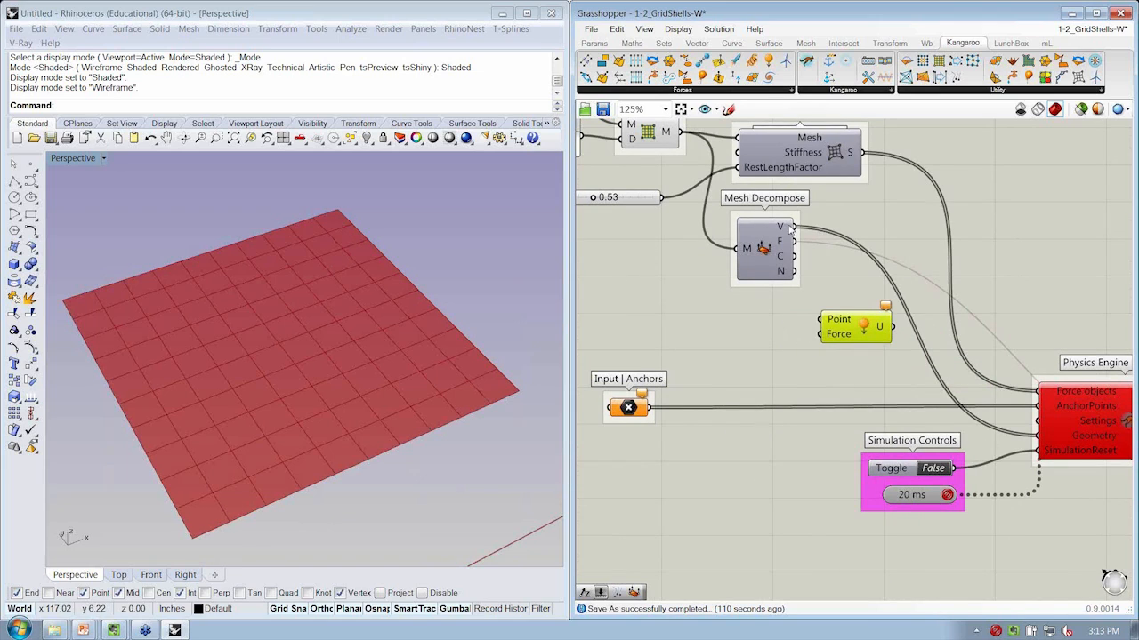
Step: Connect Mesh Decompose's vertices output to UnaryForce's Point input and turn on the Mesh Decompose preview
drag(794, 227, 821, 319)
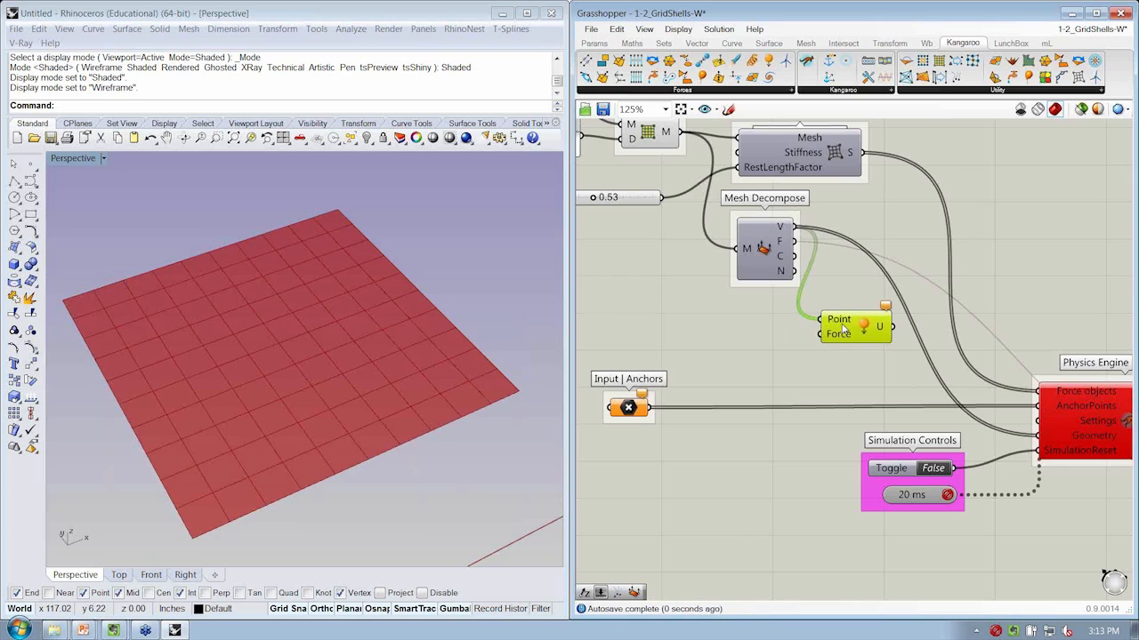
right_click(766, 236)
click(791, 267)
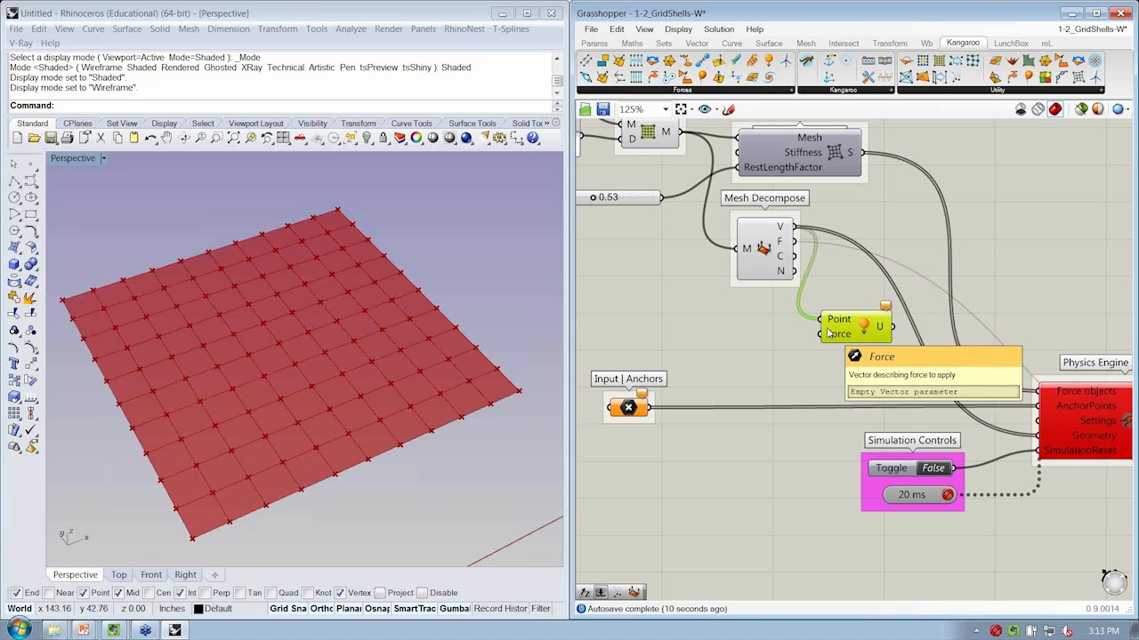
drag(827, 333, 835, 322)
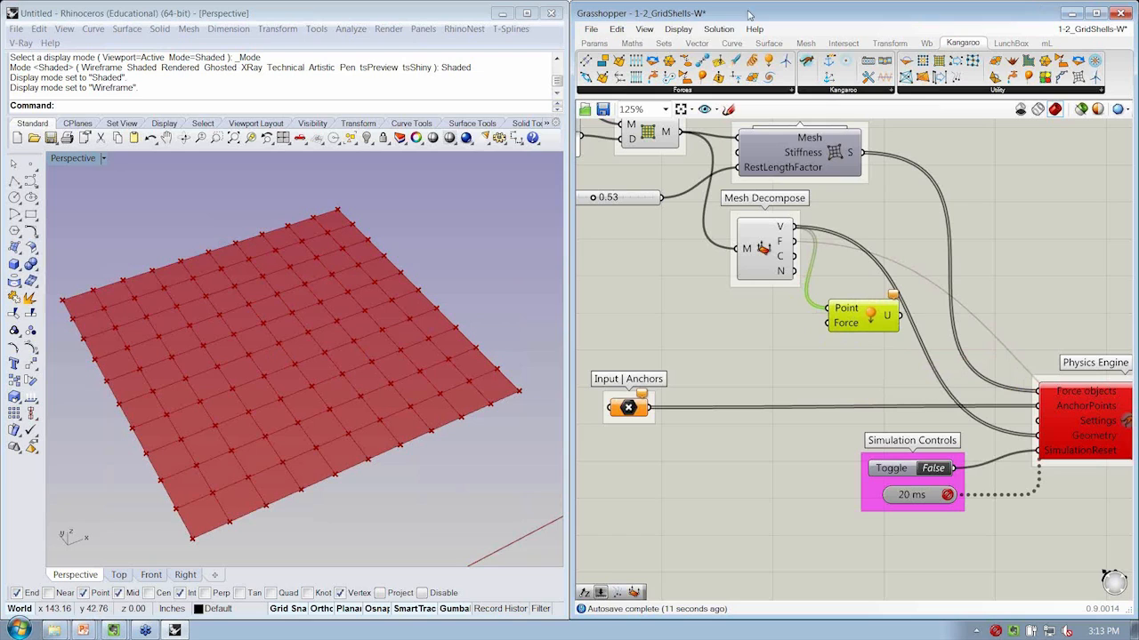
Step: Add a Unit Z vector component beside UnaryForce and connect its vector output to the Force input
click(697, 44)
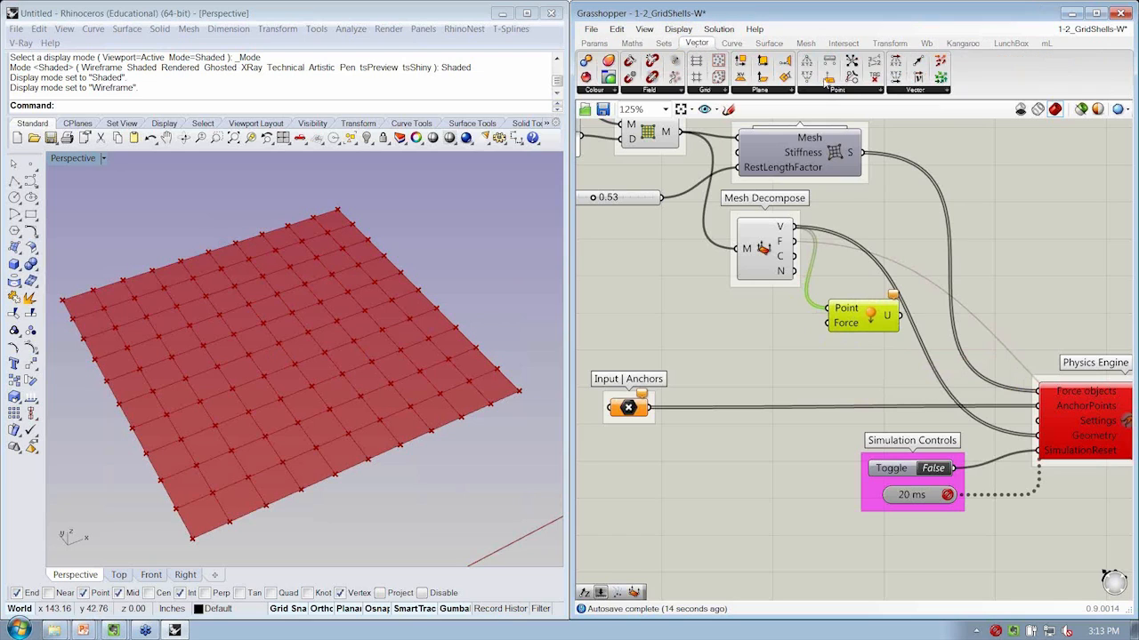
click(911, 91)
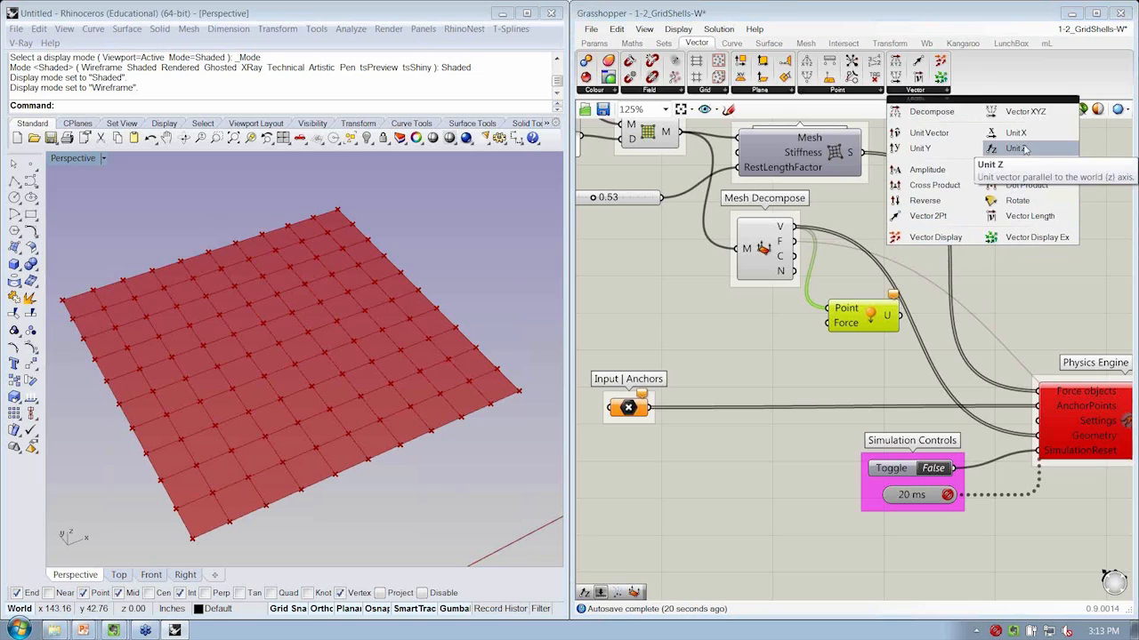
drag(1023, 150, 764, 323)
click(756, 335)
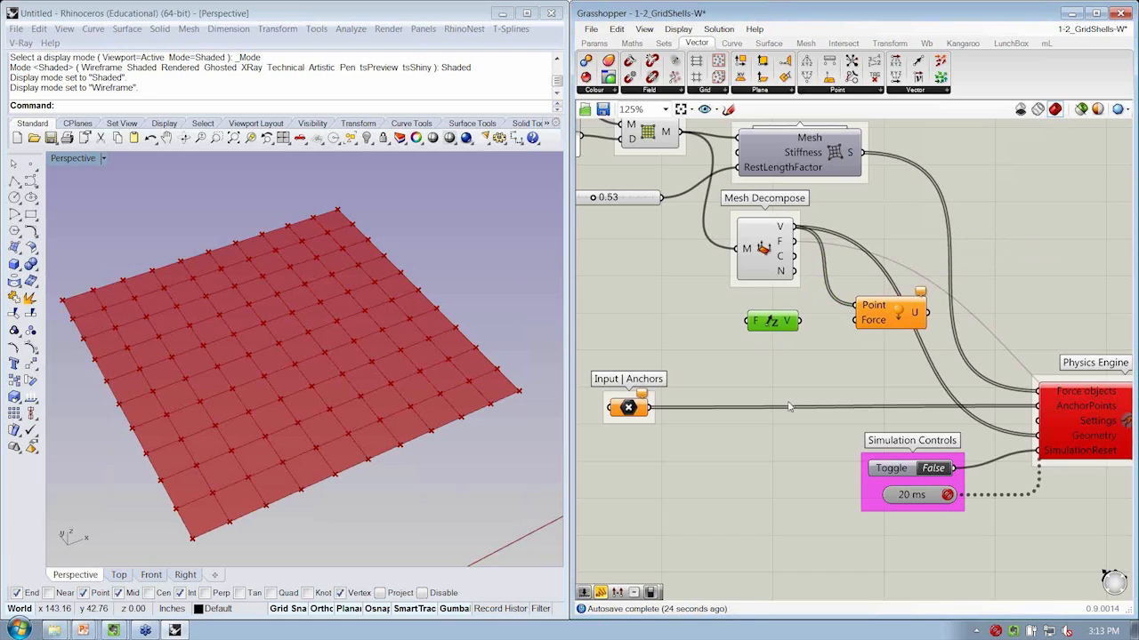
right_drag(416, 454, 422, 418)
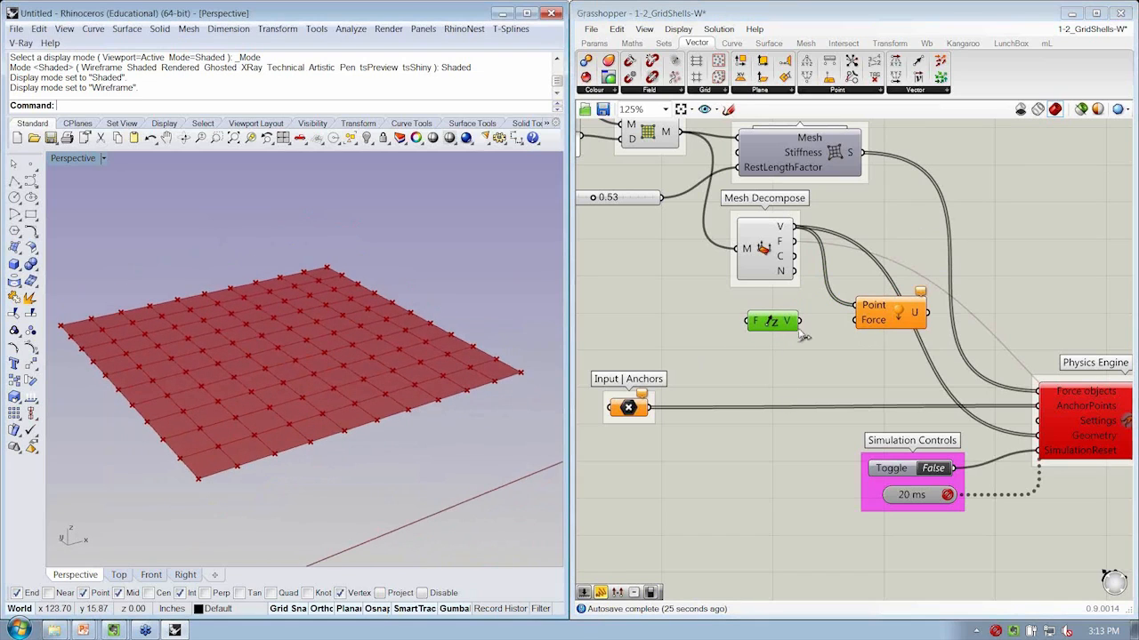
drag(798, 321, 861, 306)
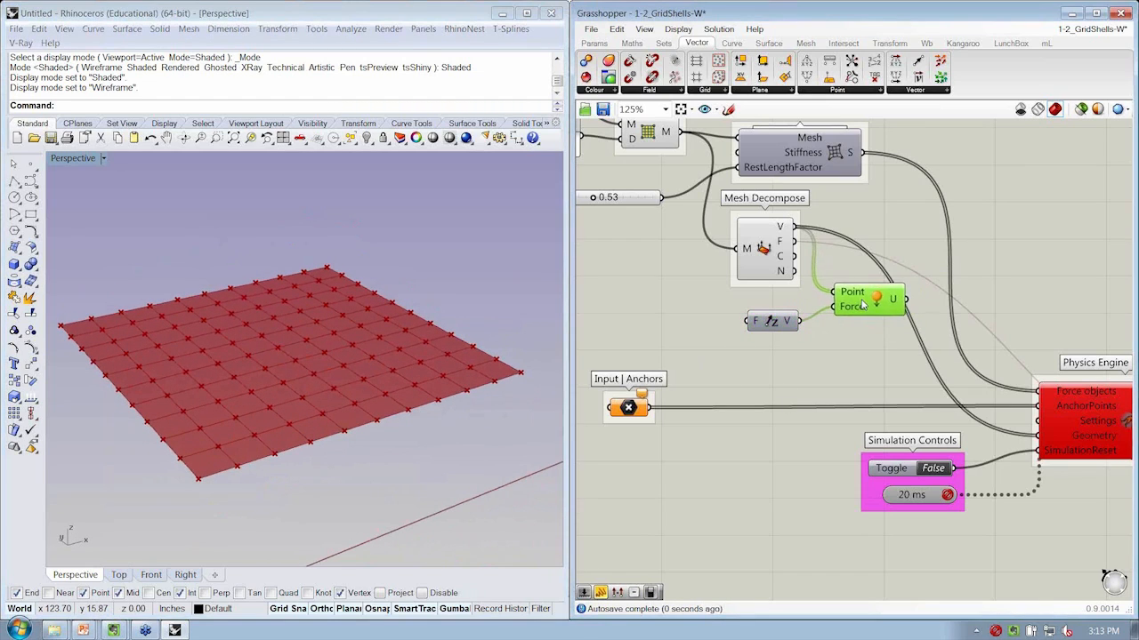
click(850, 356)
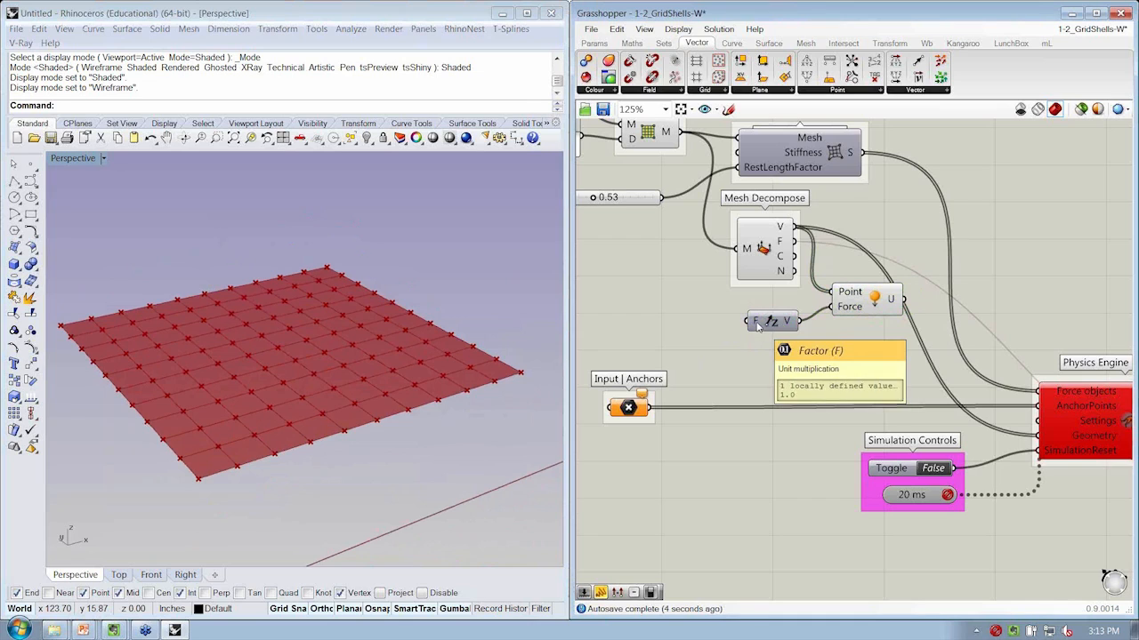
Step: Add a panel containing 9.8 beside the Unit Z component
click(597, 44)
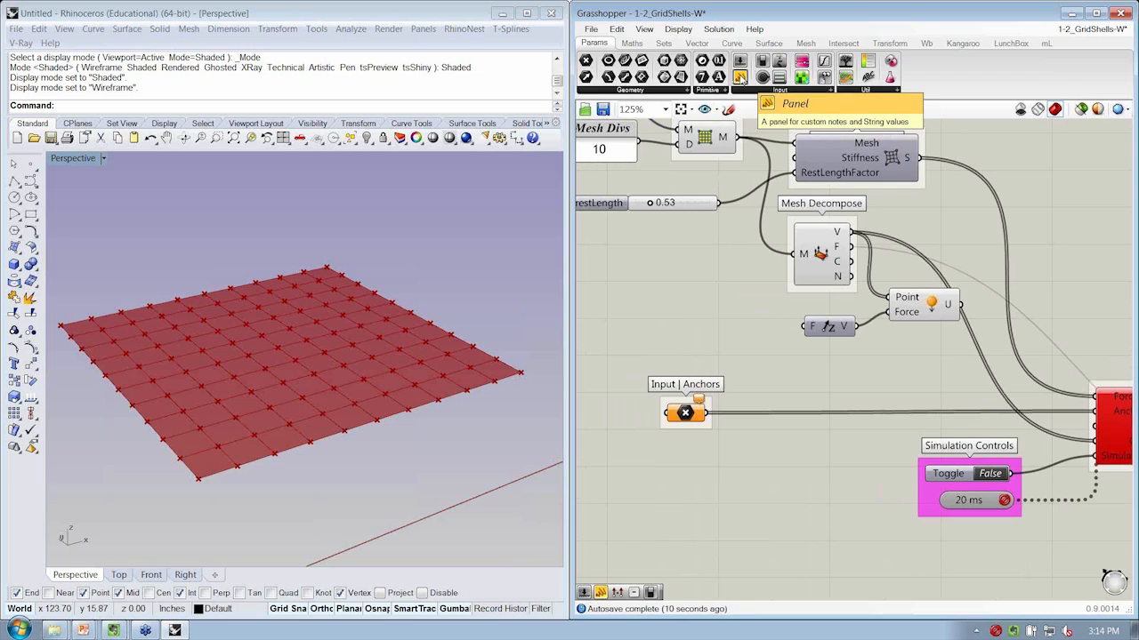
drag(738, 77, 719, 311)
double_click(756, 302)
key(ctrl+a)
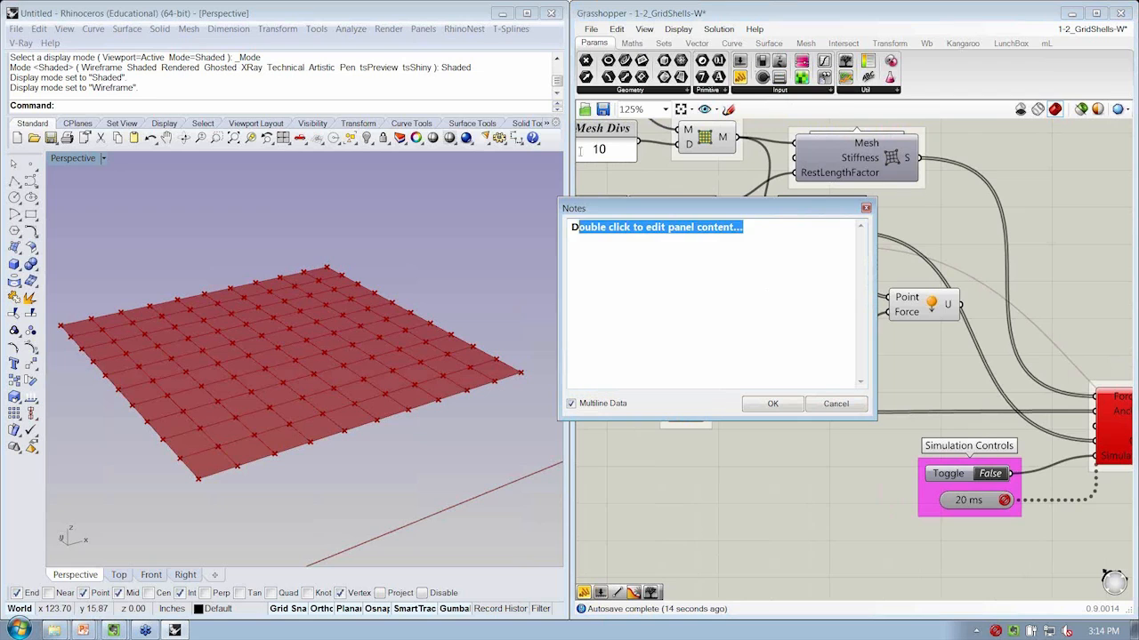
text(9.8)
click(772, 403)
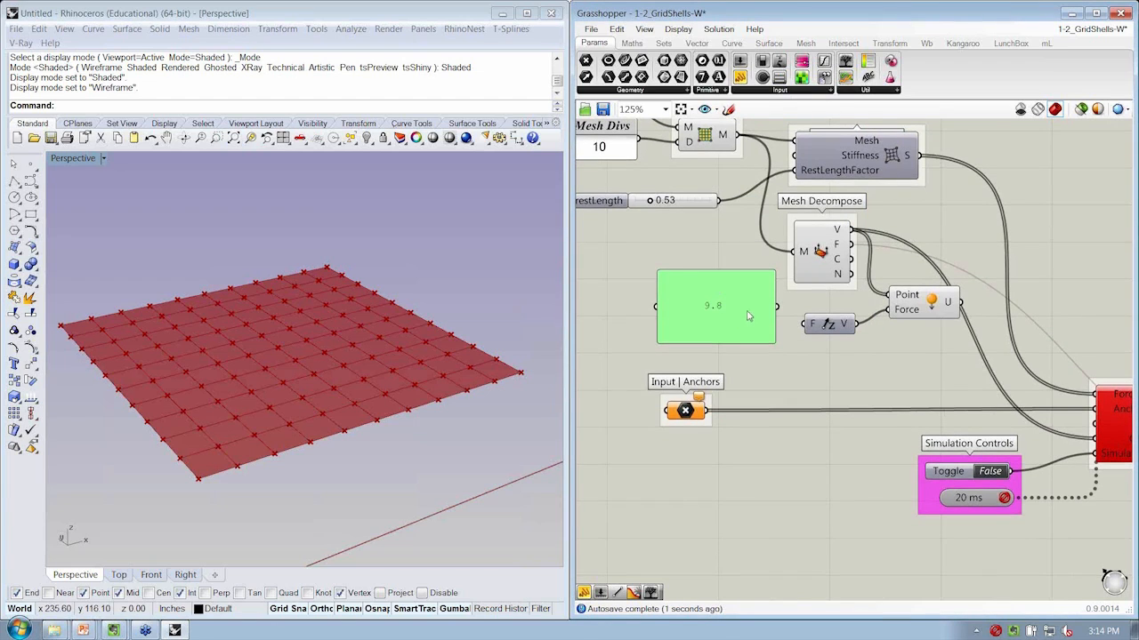
Step: Set the 9.8 panel's font to Sans Serif (Humanist)
right_drag(720, 301, 718, 296)
right_click(717, 293)
mouse_move(795, 488)
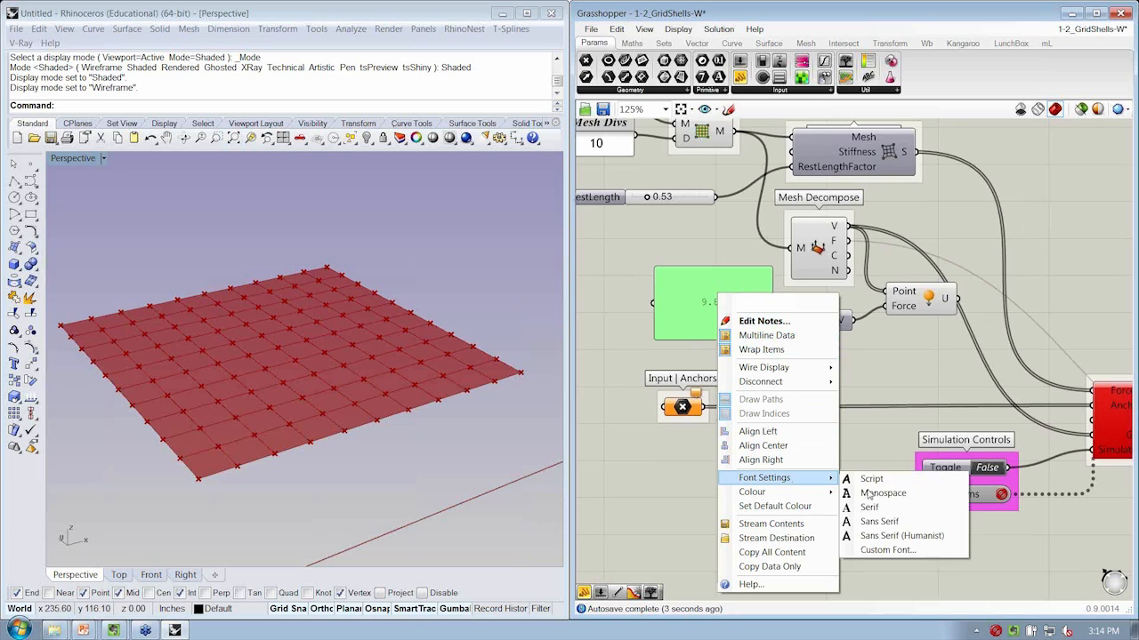
click(871, 540)
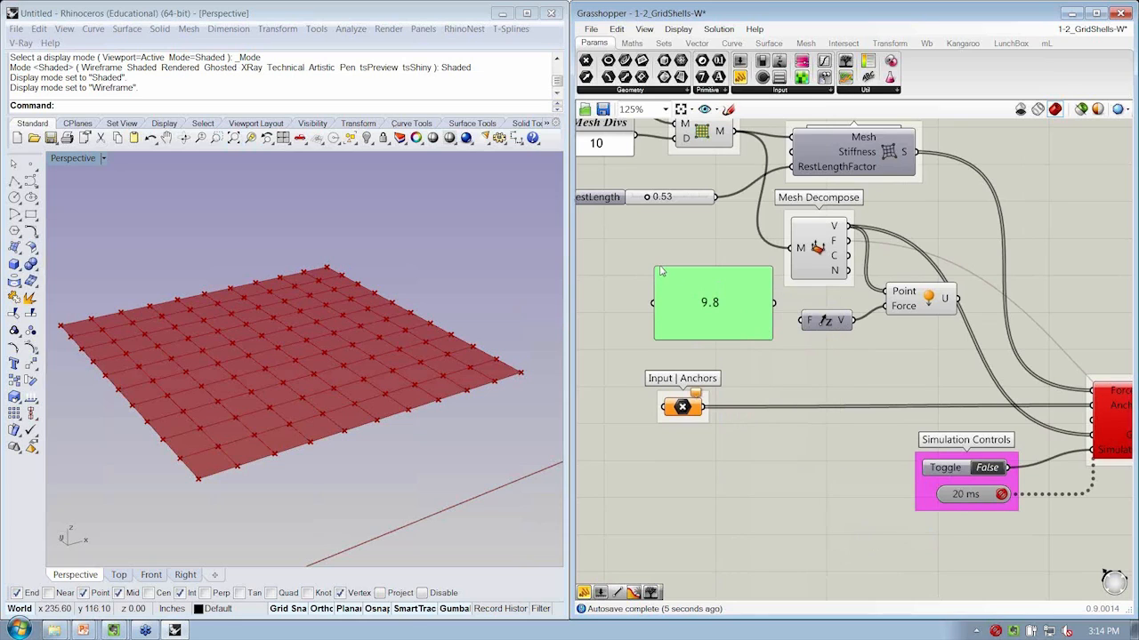
Step: Shrink the 9.8 panel, connect it to Unit Z's Factor input, and tidy the positions of the panel and UnaryForce
drag(656, 268, 758, 323)
mouse_move(945, 299)
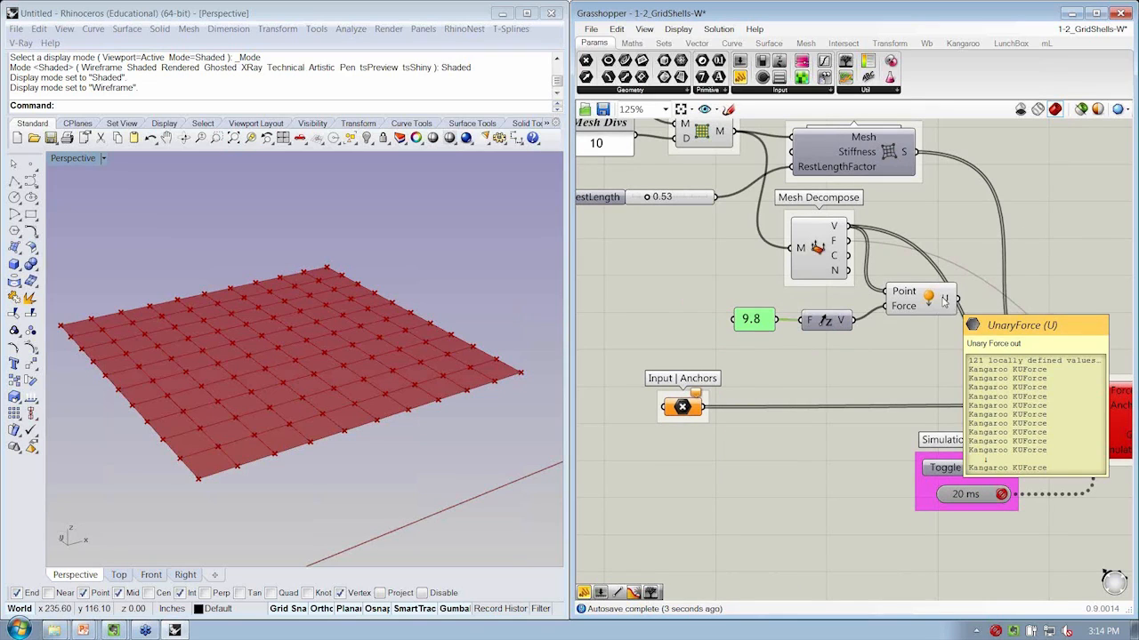
drag(758, 324, 766, 324)
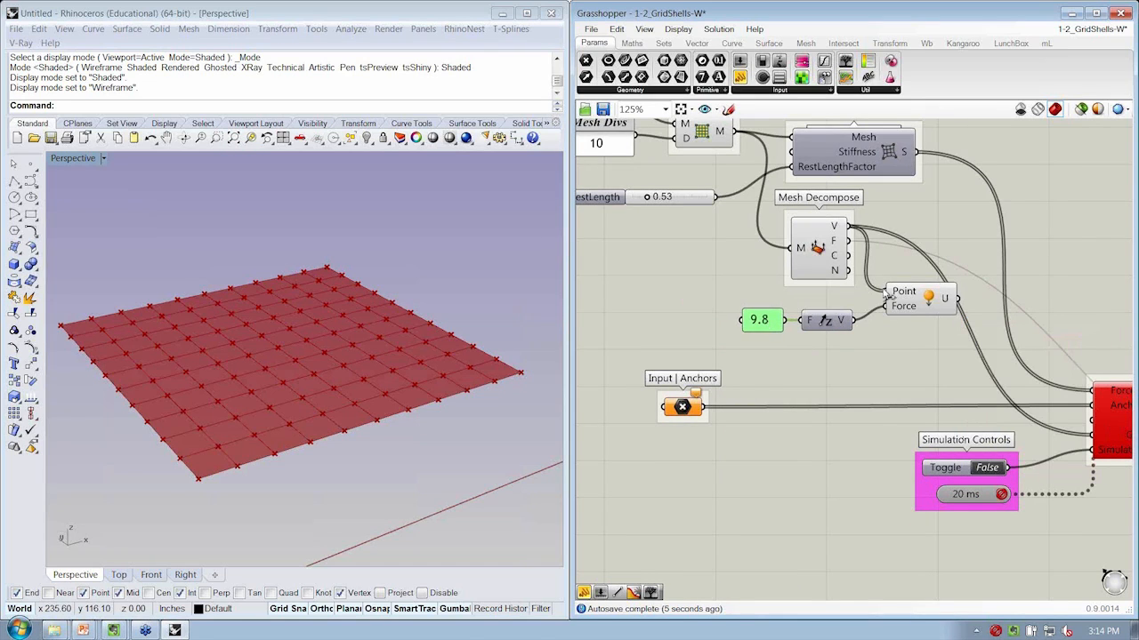
drag(916, 297, 906, 289)
mouse_move(937, 292)
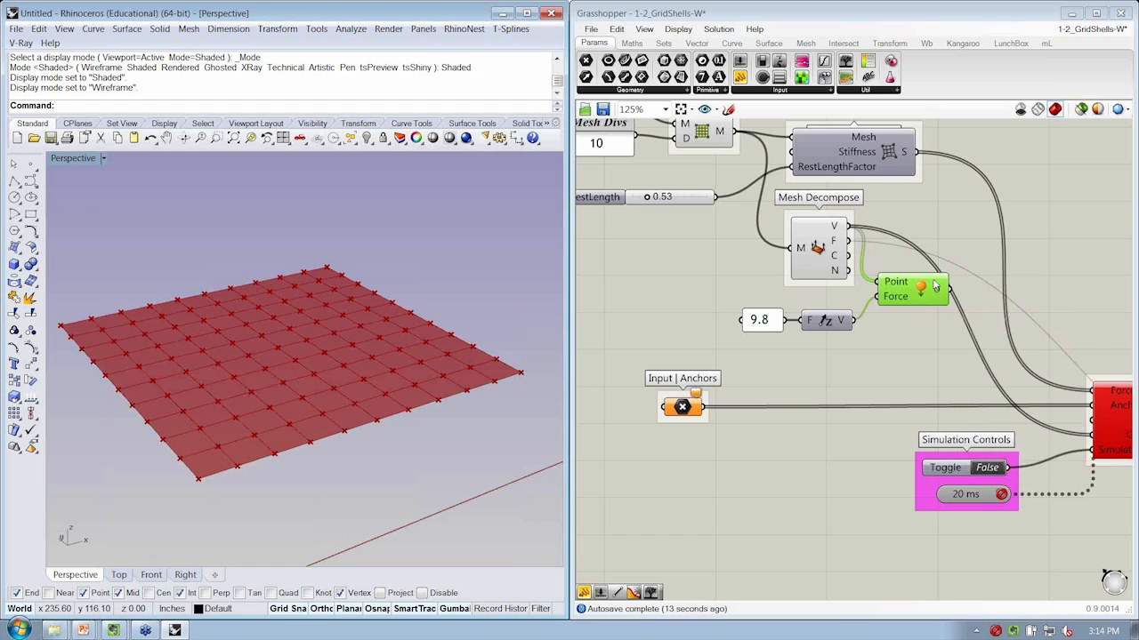
Step: Add a Merge component between Springs From Mesh and the Physics Engine
right_drag(930, 289, 866, 342)
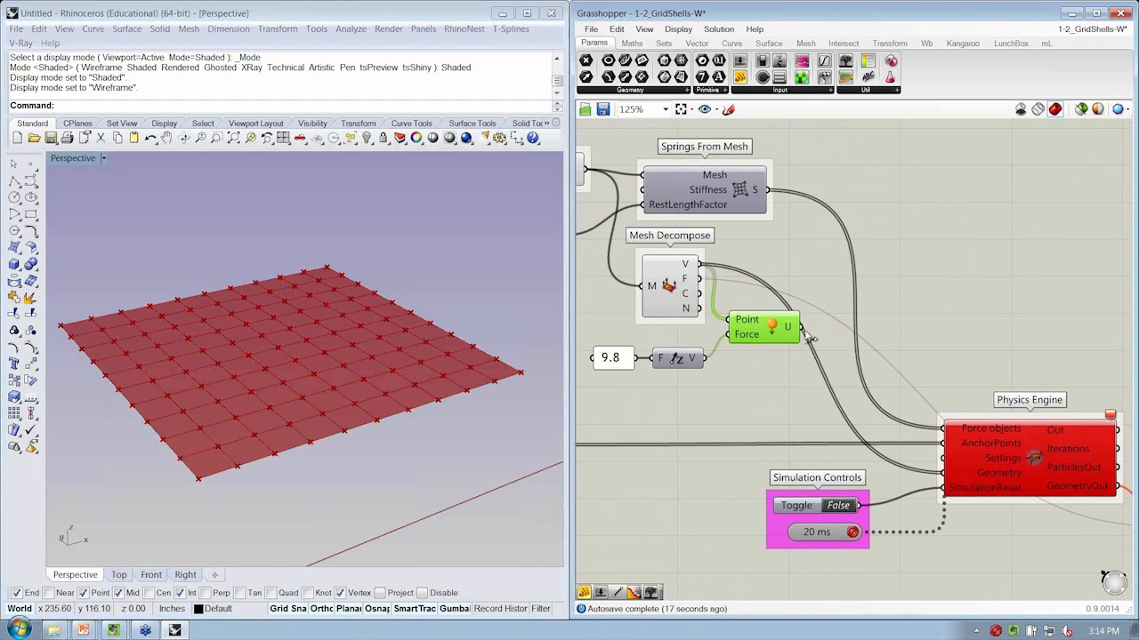
right_drag(361, 389, 282, 358)
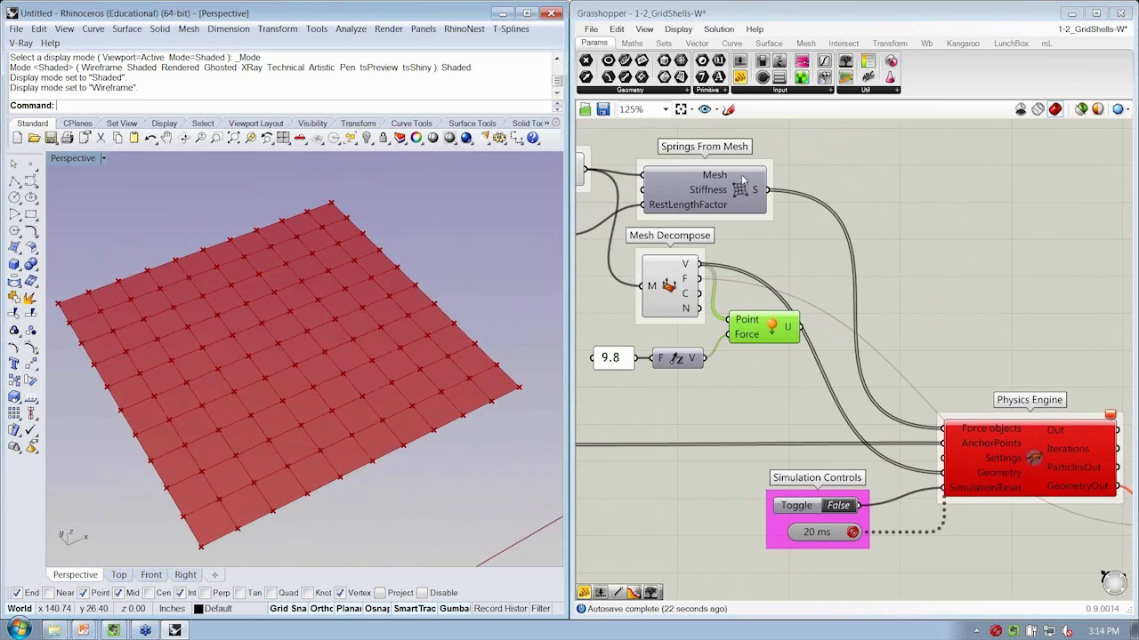
right_drag(377, 308, 395, 309)
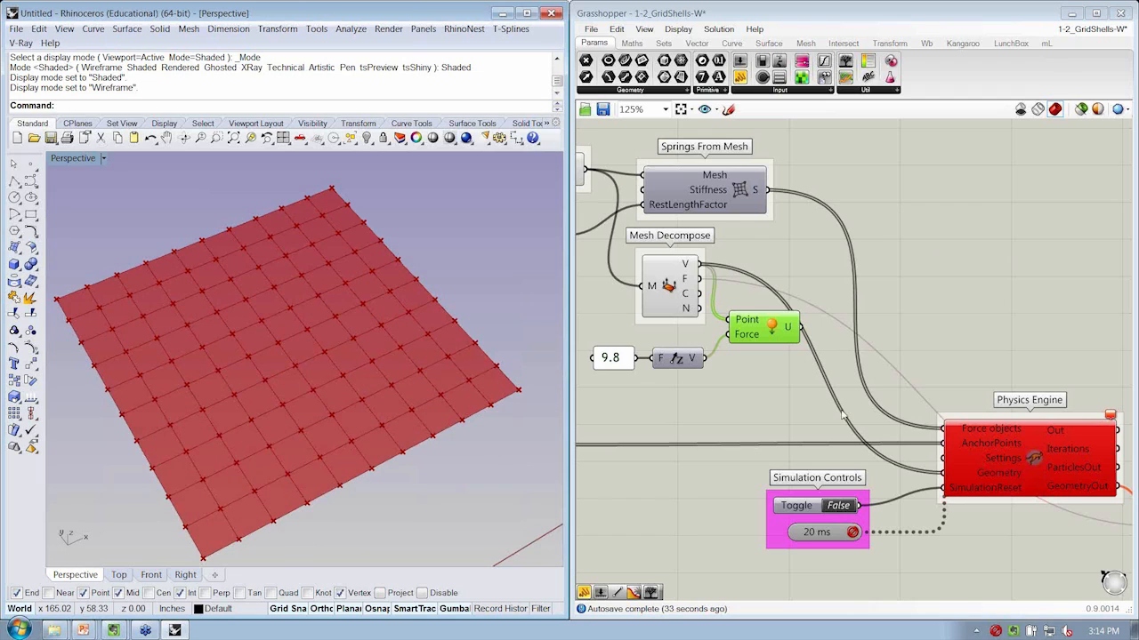
click(1052, 231)
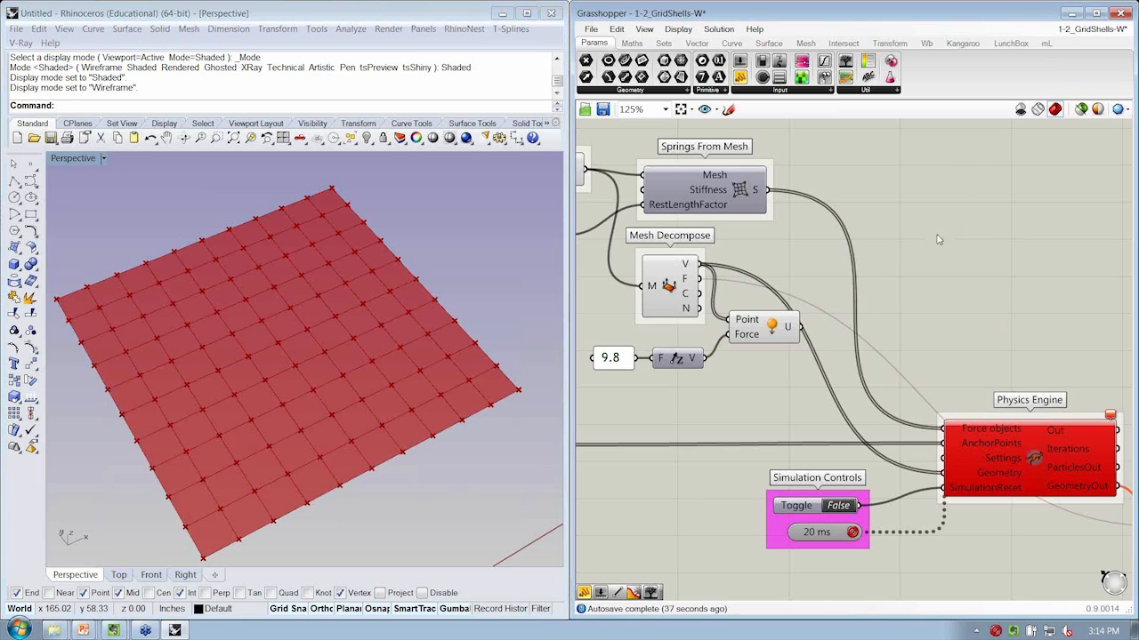
click(661, 44)
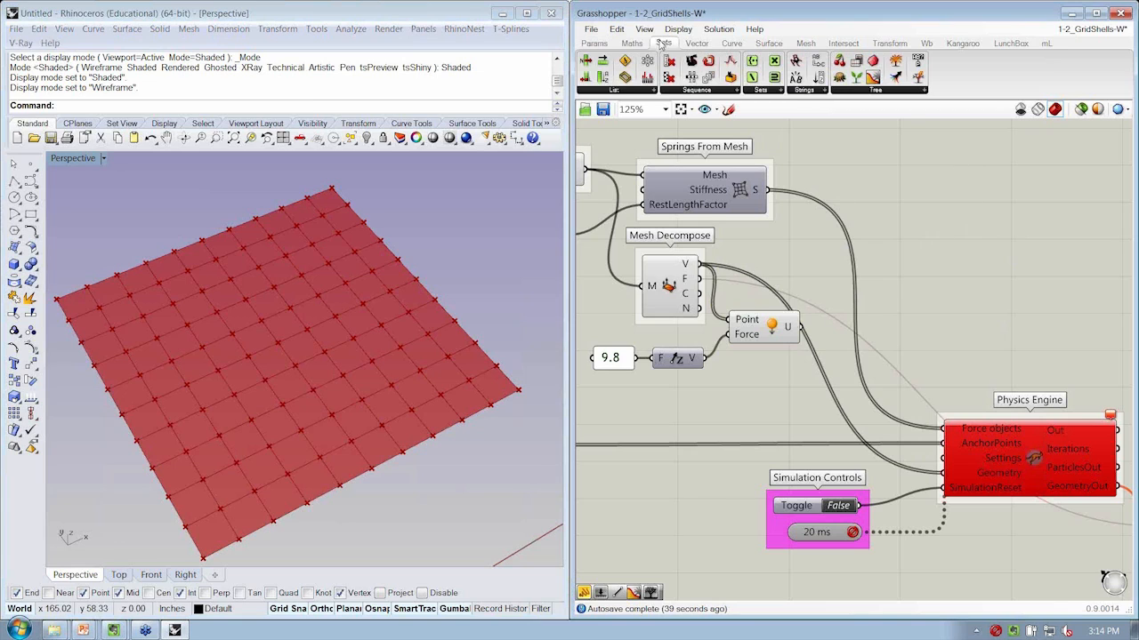
click(910, 91)
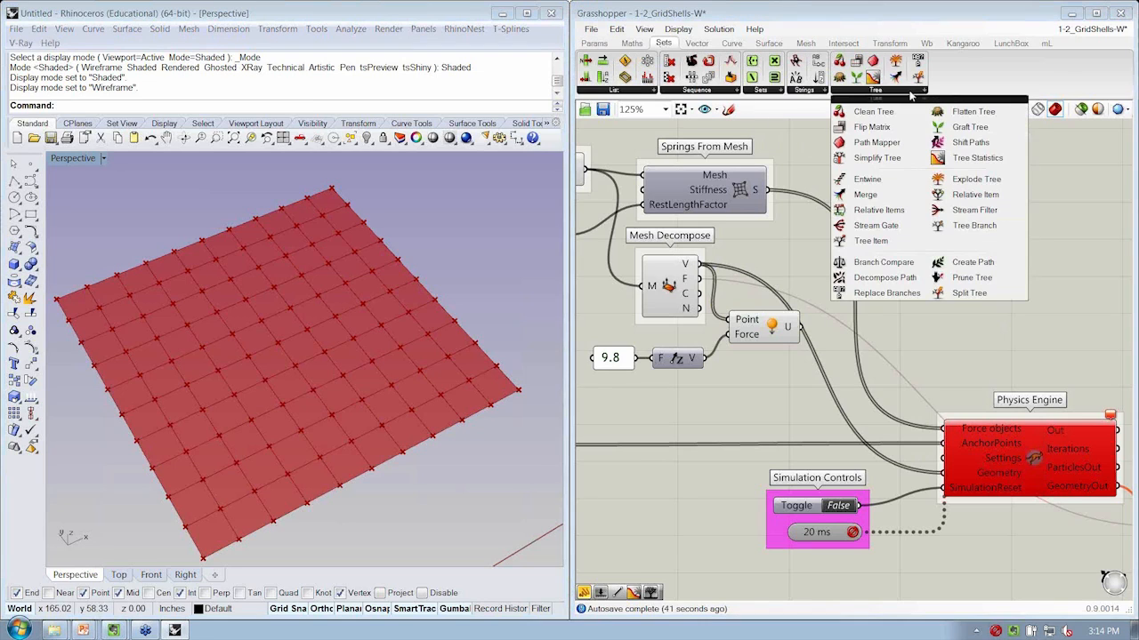
click(868, 194)
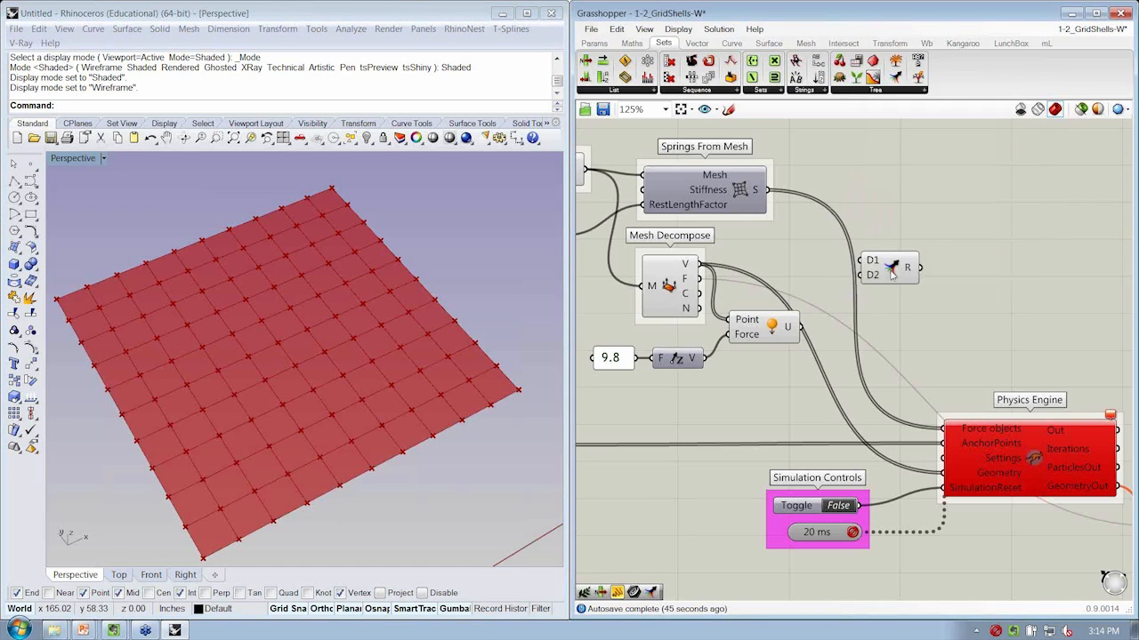
click(904, 255)
Step: Connect the springs output to Merge's D1 and the UnaryForce output to D2, and remove the unused D3 input
drag(770, 190, 801, 327)
scroll(934, 239, up, 5)
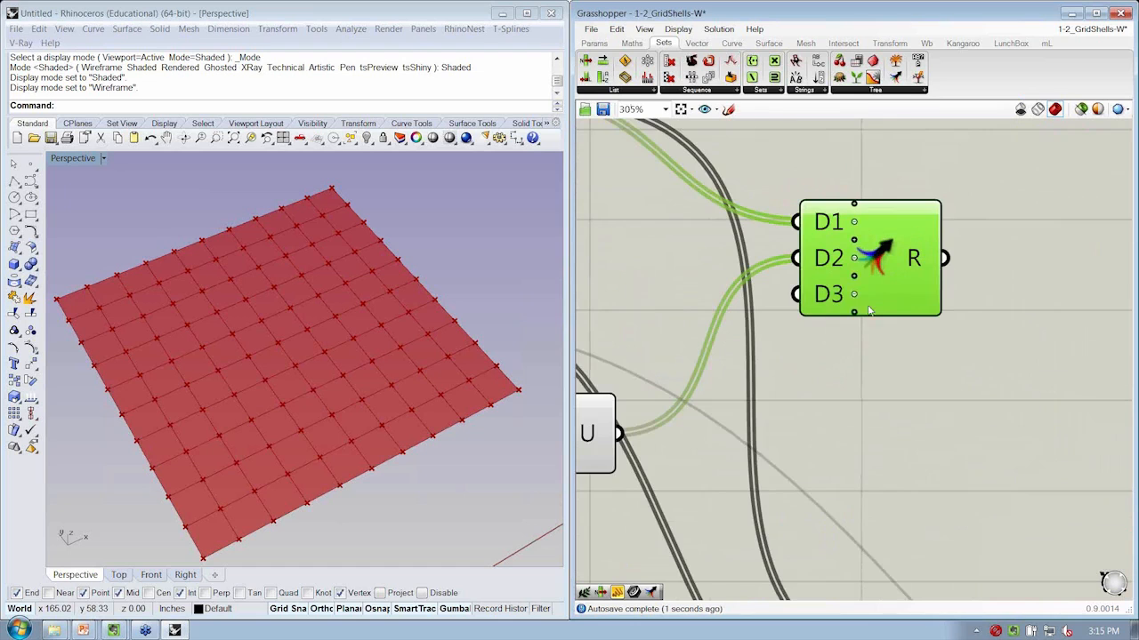
scroll(862, 339, up, 2)
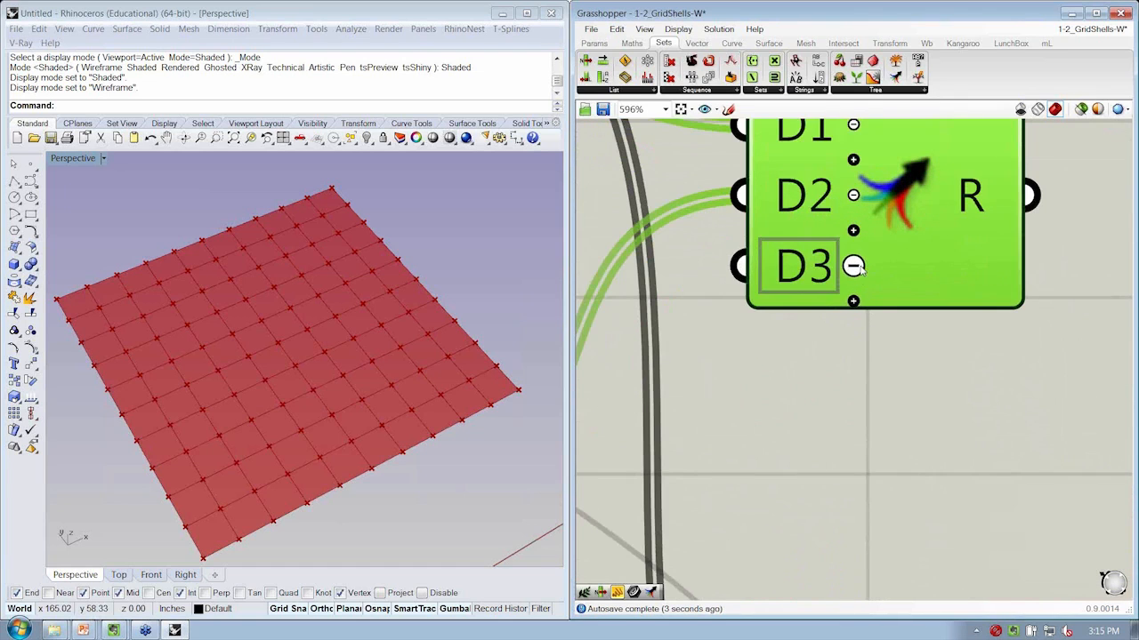
click(854, 265)
scroll(836, 301, down, 3)
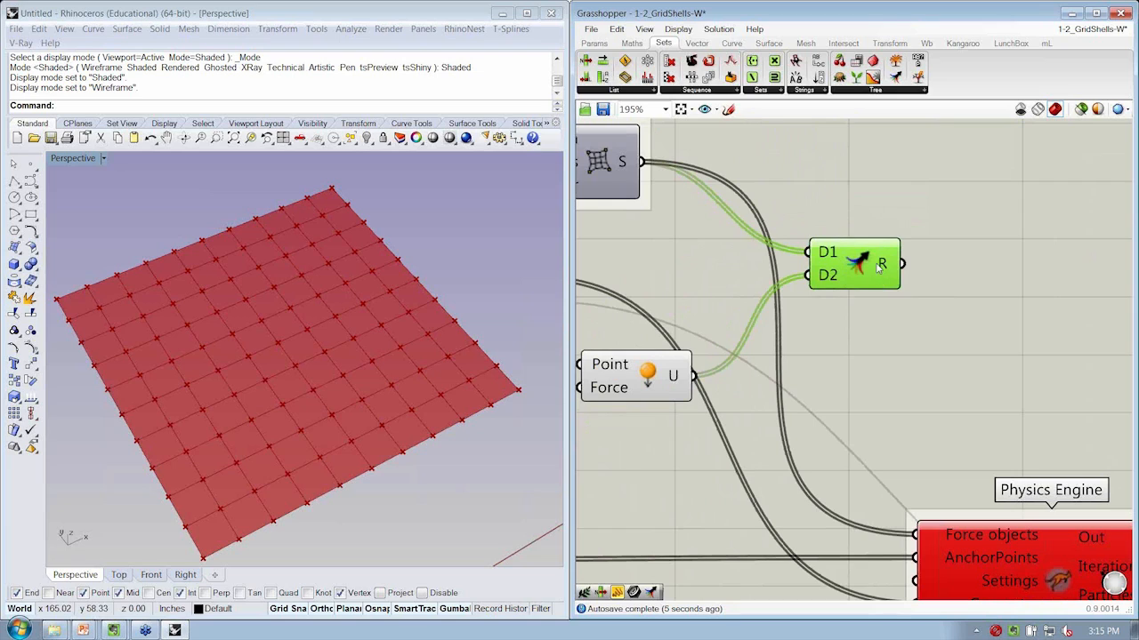
Step: Reposition the grouped Merge component slightly and label its group All Physical Objects
drag(878, 267, 878, 260)
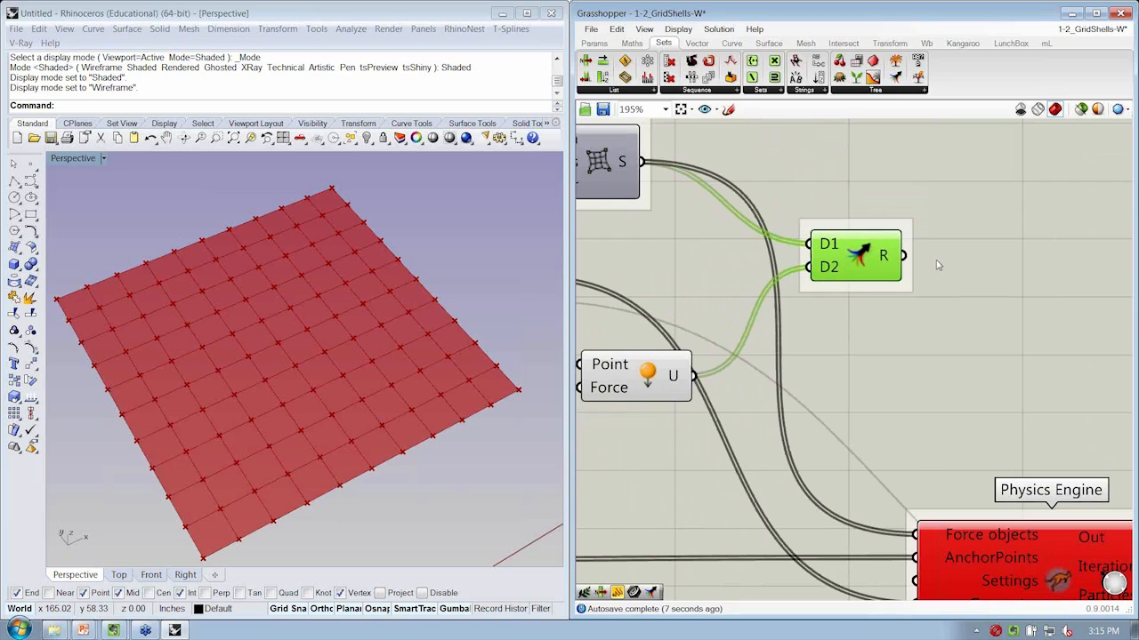
right_click(908, 230)
text(Al)
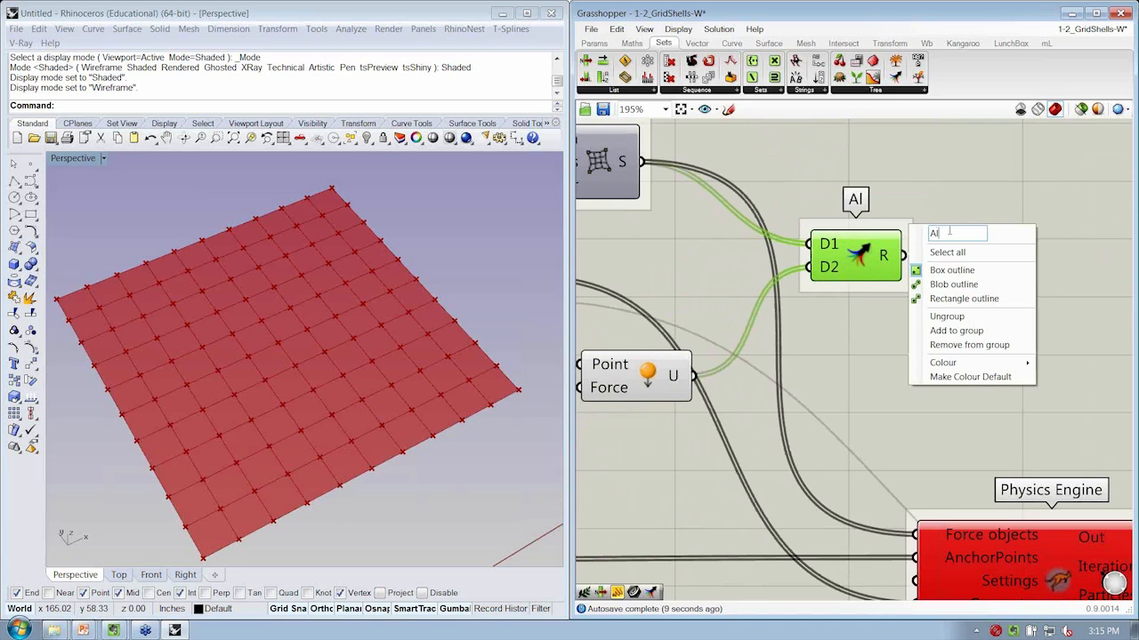
text(l Phys)
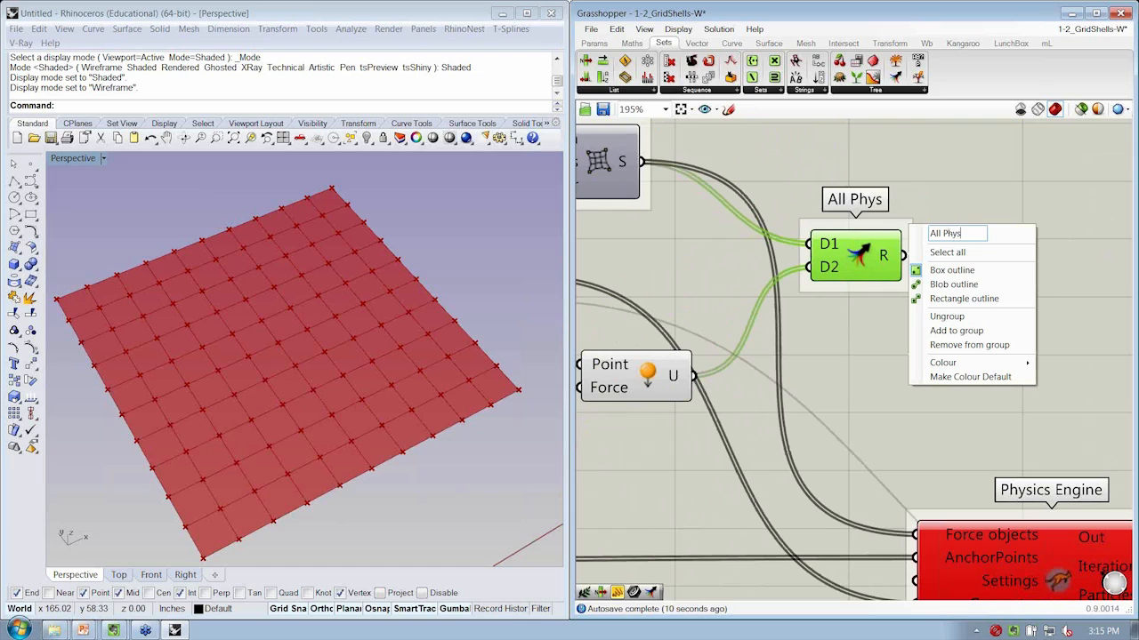
text(ical Objects)
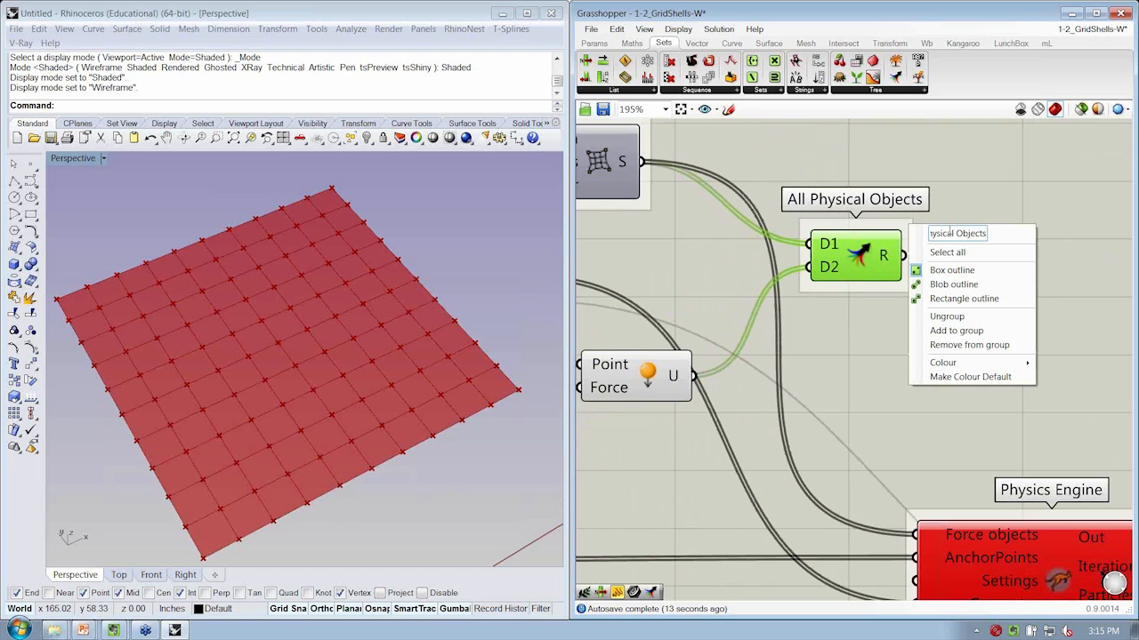
key(Return)
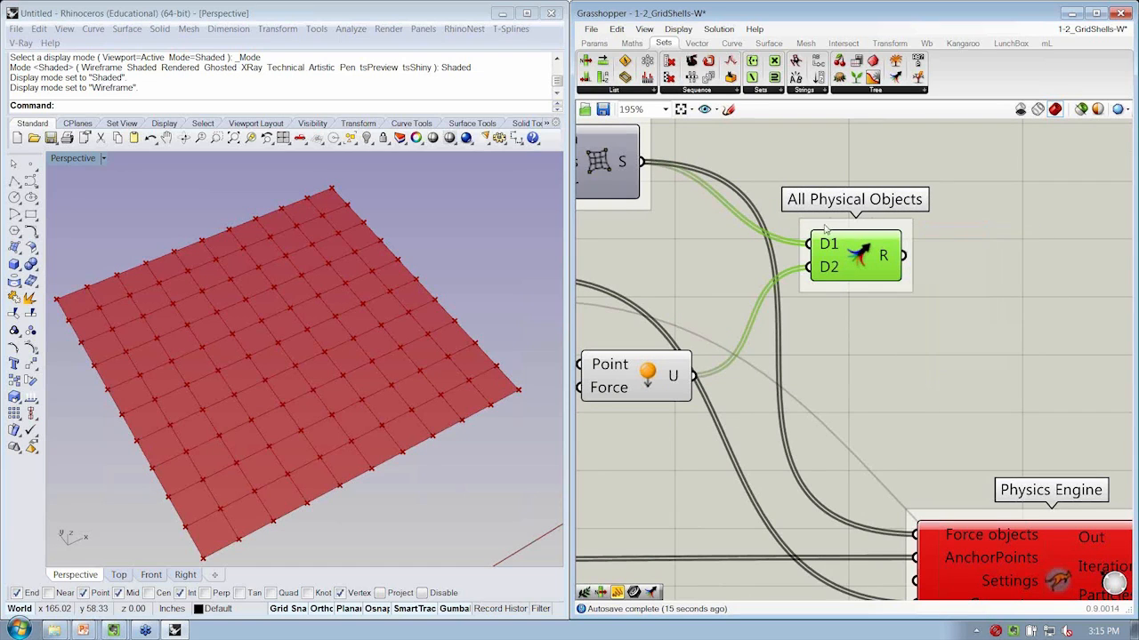
Step: Connect the All Physical Objects result to the Physics Engine's Force objects input and set the simulation Toggle to True
scroll(824, 228, down, 2)
right_drag(829, 230, 828, 242)
drag(832, 261, 836, 273)
click(953, 281)
right_drag(932, 292, 906, 282)
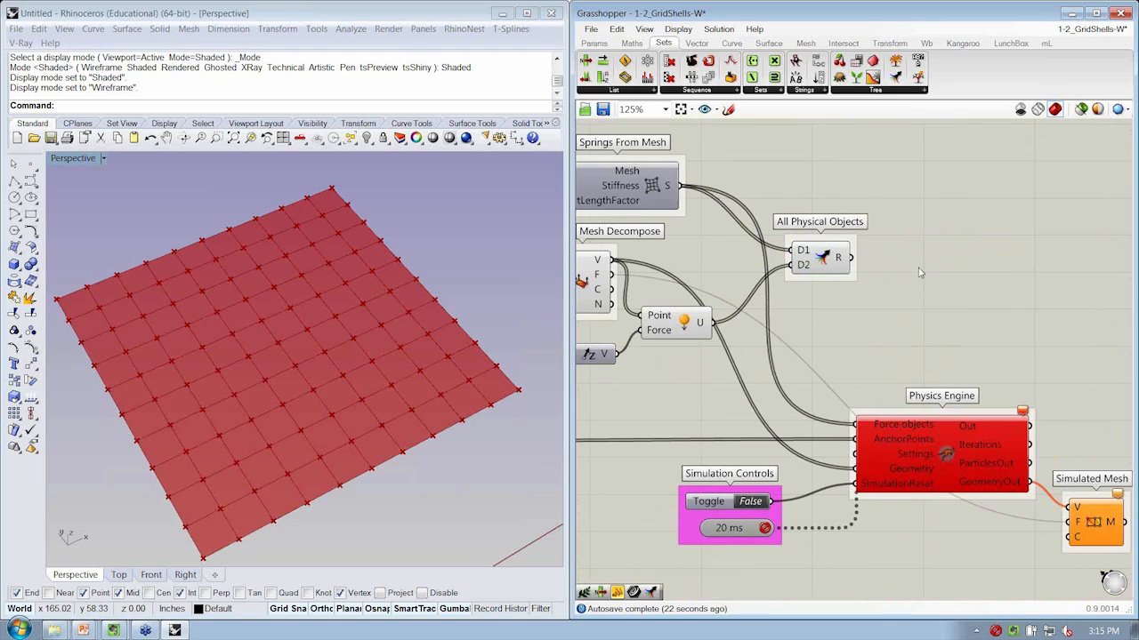
drag(854, 260, 856, 424)
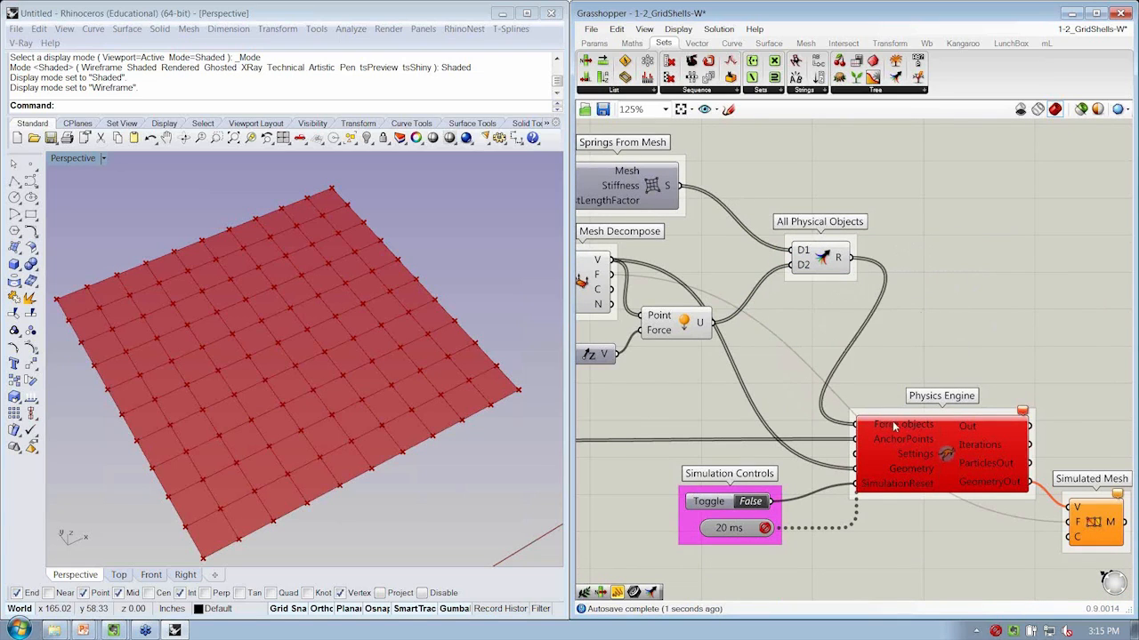
click(752, 502)
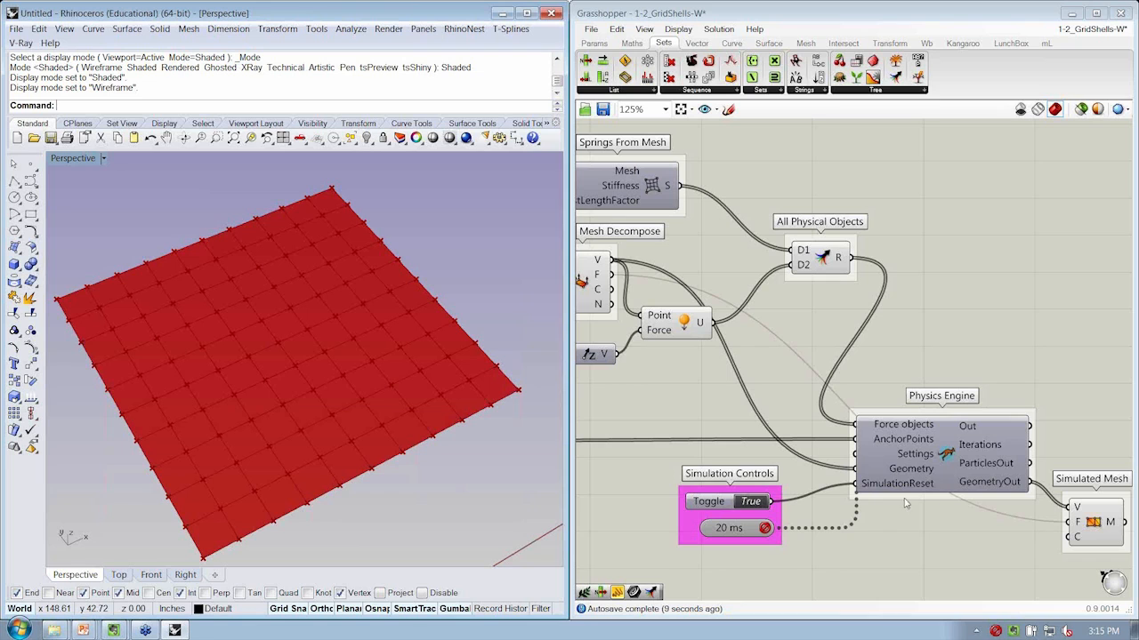
Step: Nudge the All Physical Objects merge and the UnaryForce component to tidy the layout
right_drag(906, 357, 947, 359)
click(836, 267)
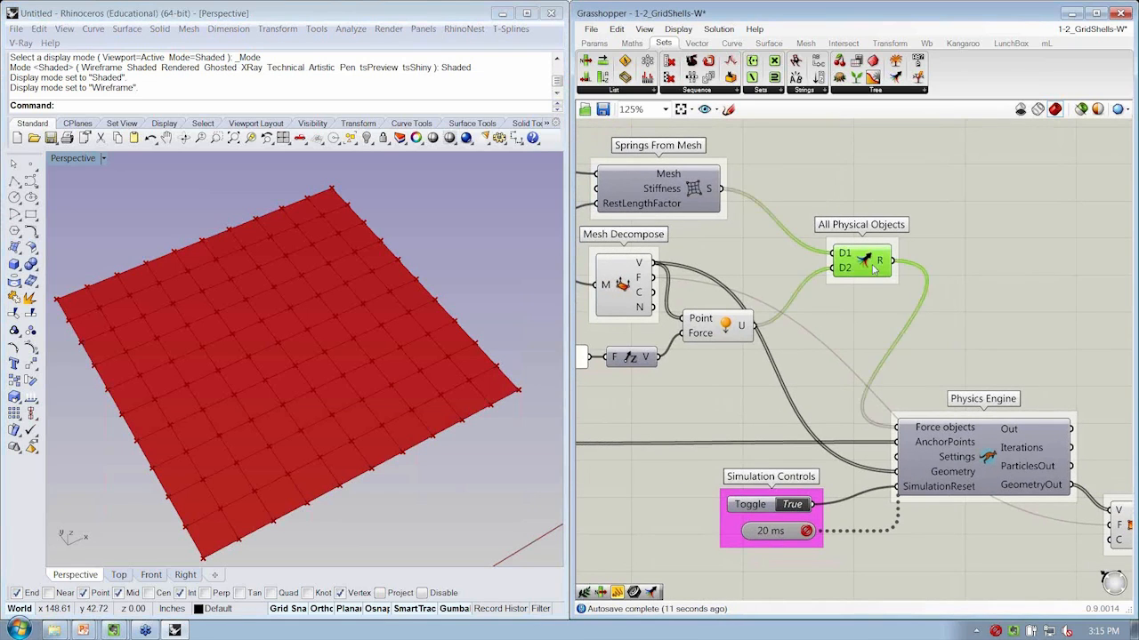
drag(836, 268, 829, 268)
click(833, 336)
right_drag(863, 321, 948, 315)
scroll(939, 336, down, 1)
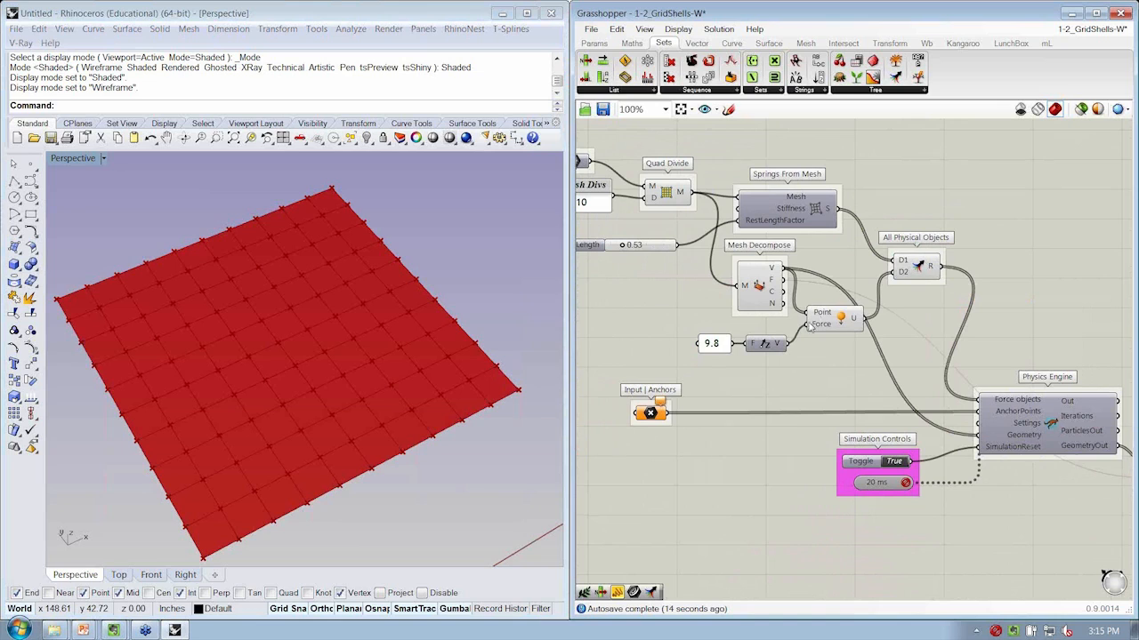
drag(809, 326, 813, 327)
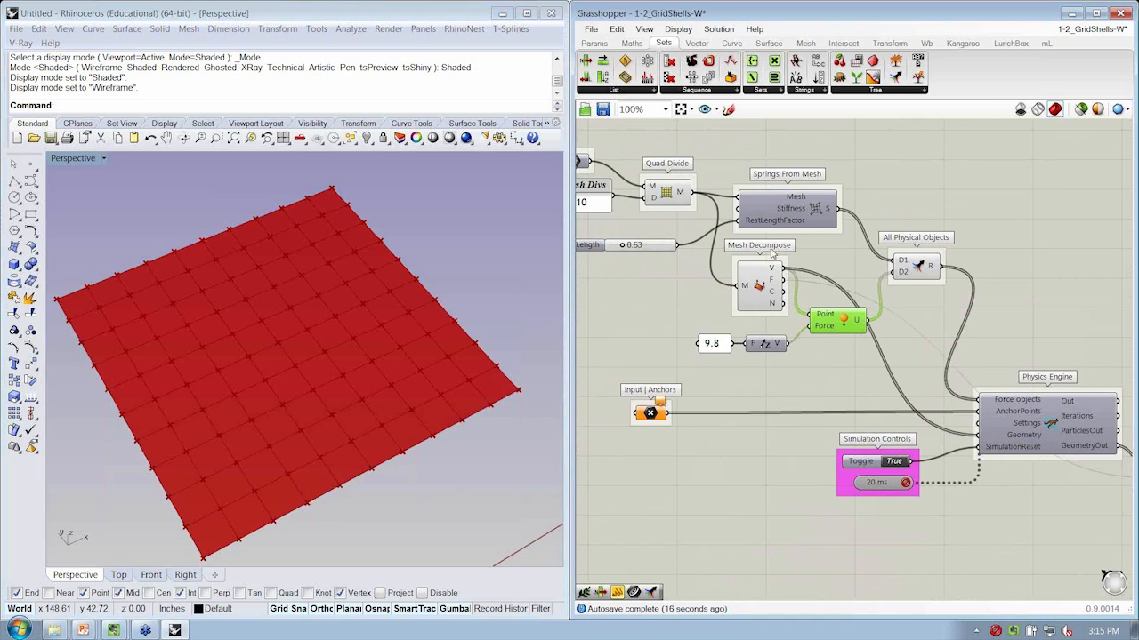
Step: Turn off the viewport preview of the Mesh Decompose component
right_click(765, 289)
click(805, 305)
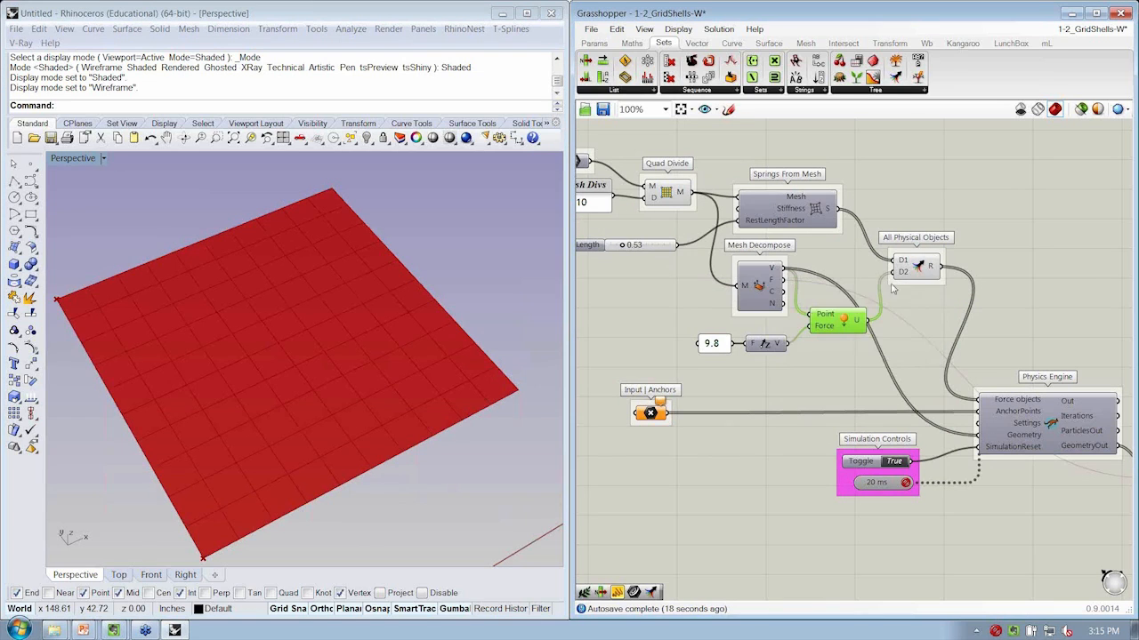
click(803, 370)
Step: Move the Anchors input, Simulation Controls, Physics Engine and Simulated Mesh groups down together to make room above them
scroll(803, 370, down, 4)
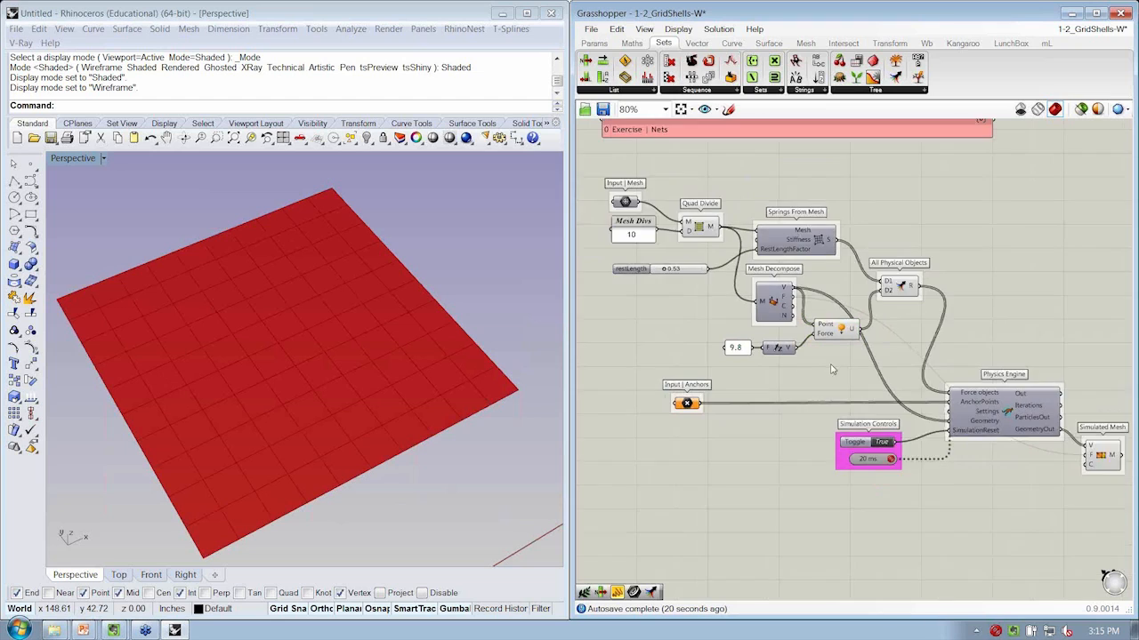
drag(1066, 457, 644, 341)
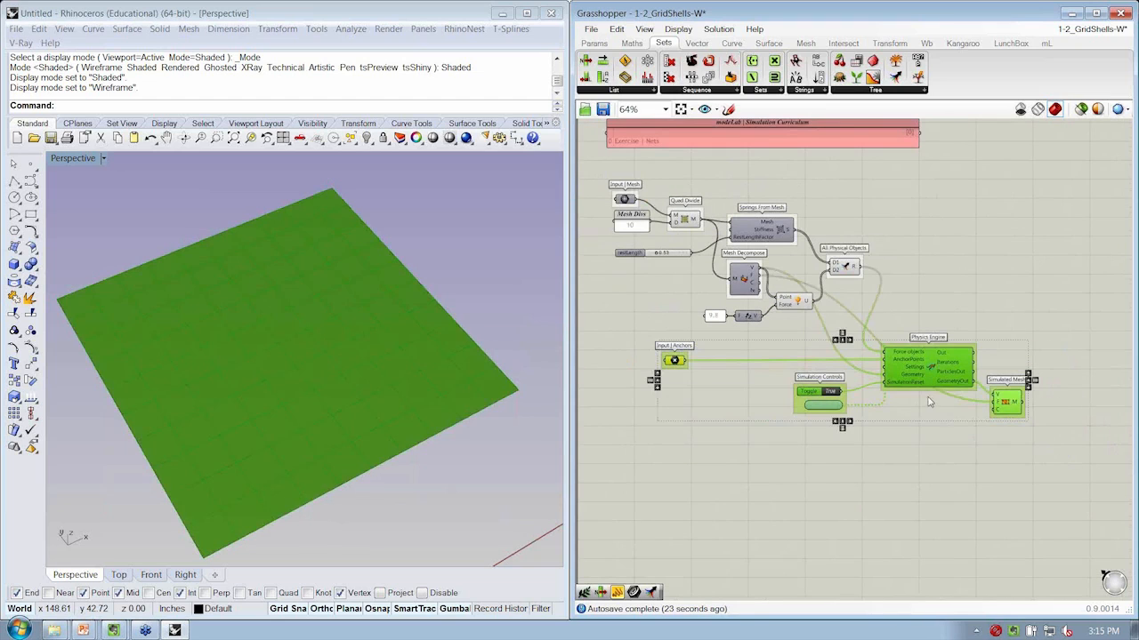
drag(922, 366, 922, 391)
click(903, 311)
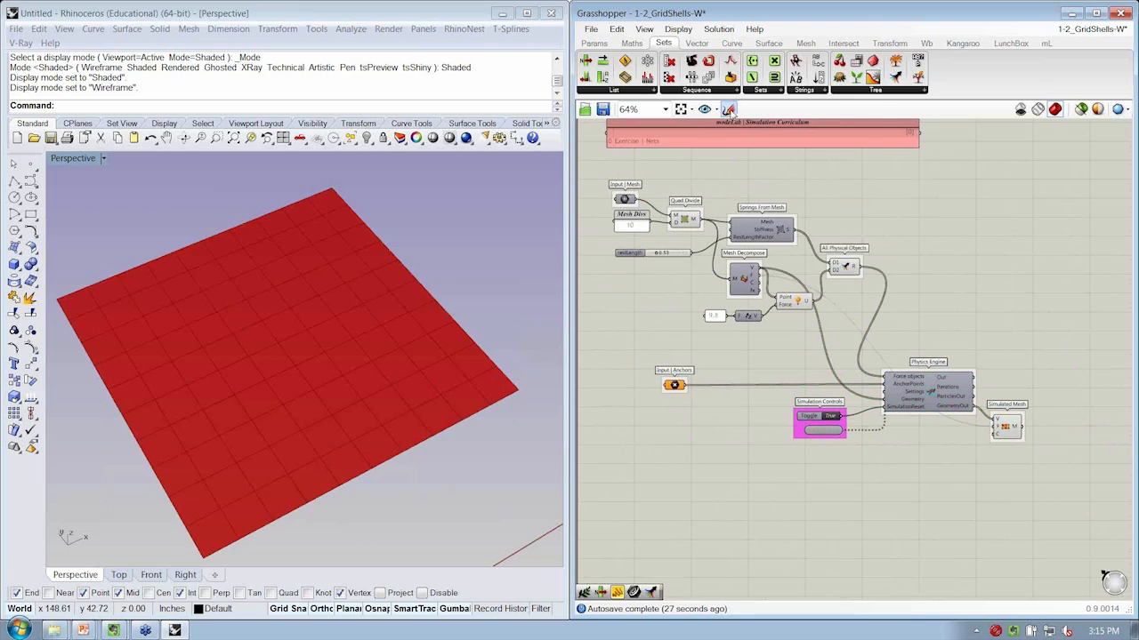
Step: Add Kangaroo's MeshCorners utility component between Unit Z and the Anchors input
mouse_move(490, 401)
right_down()
mouse_move(419, 409)
mouse_move(496, 447)
mouse_move(502, 400)
right_up()
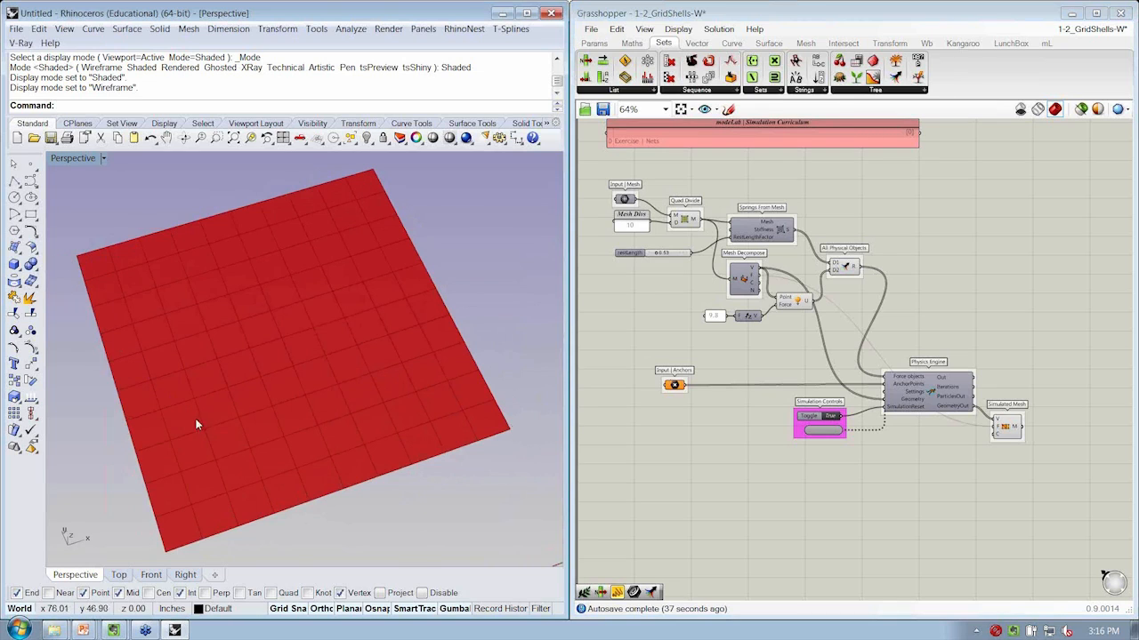
right_drag(195, 424, 166, 492)
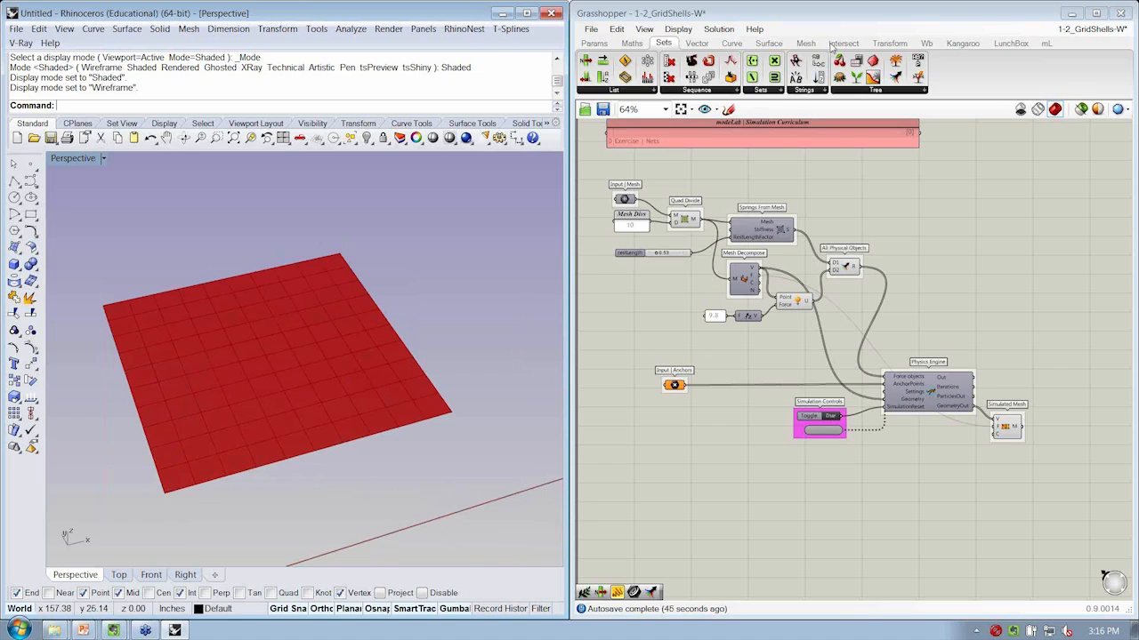
click(950, 44)
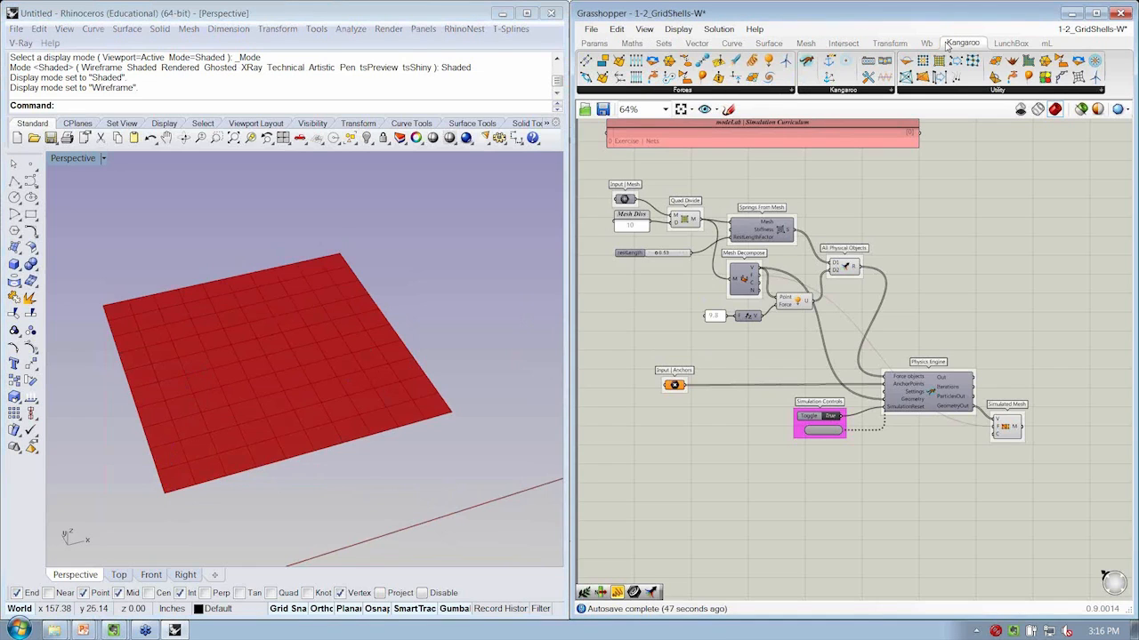
click(998, 91)
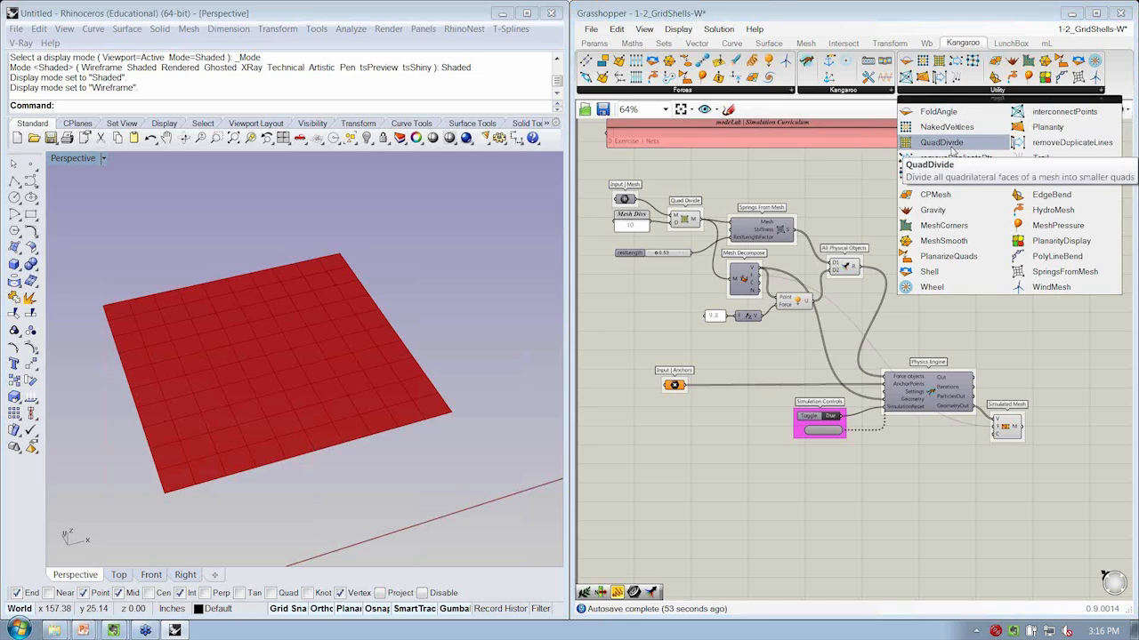
click(999, 359)
click(980, 93)
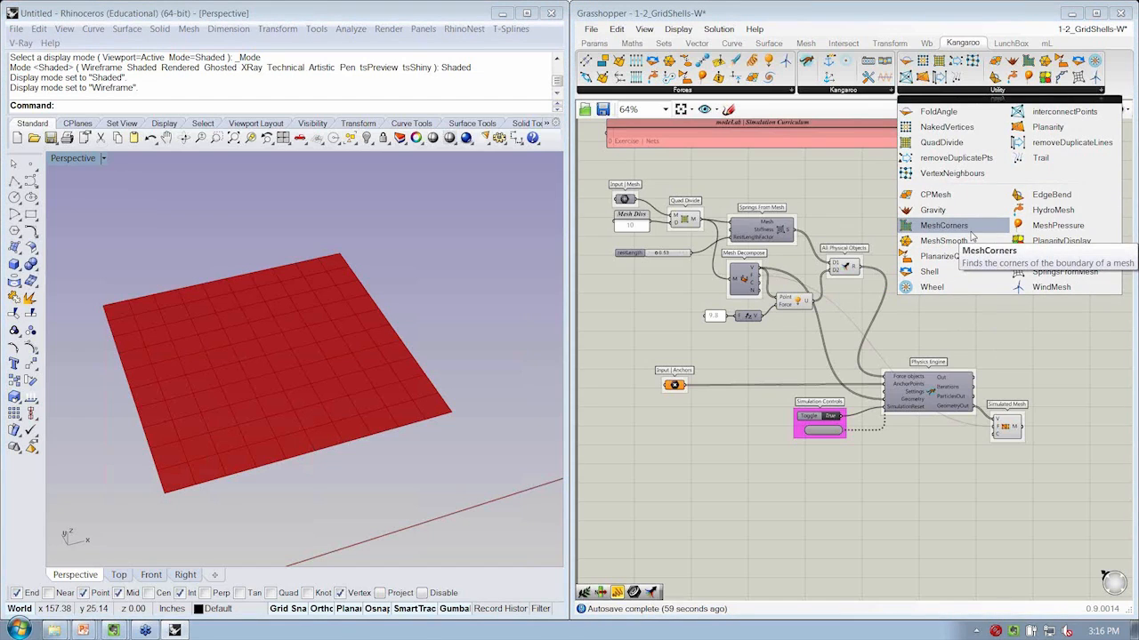
click(959, 229)
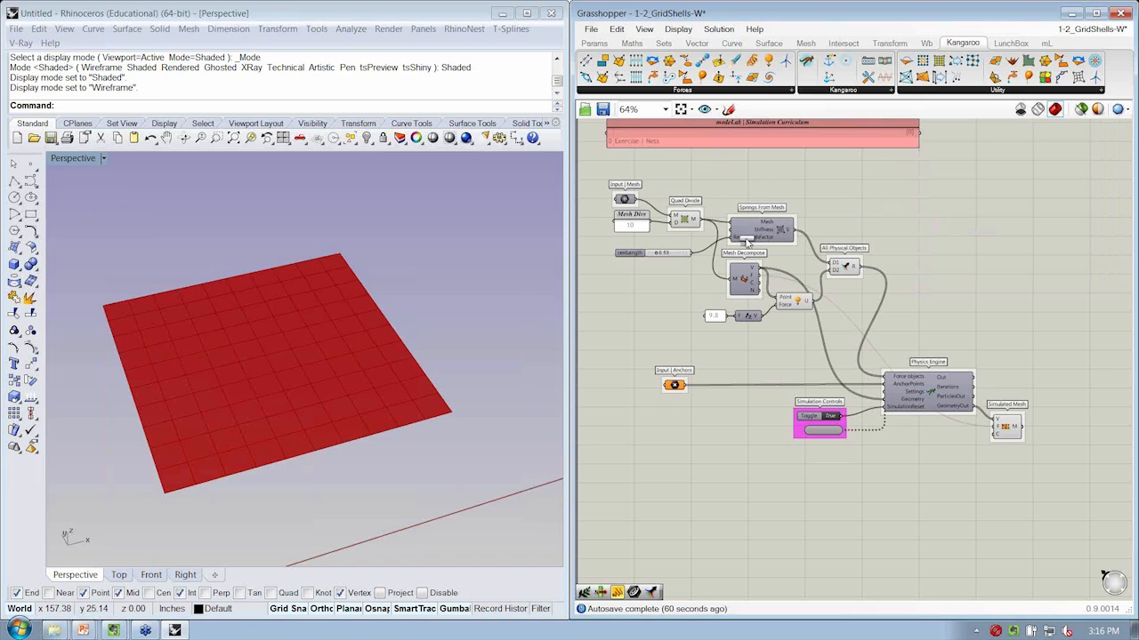
click(751, 354)
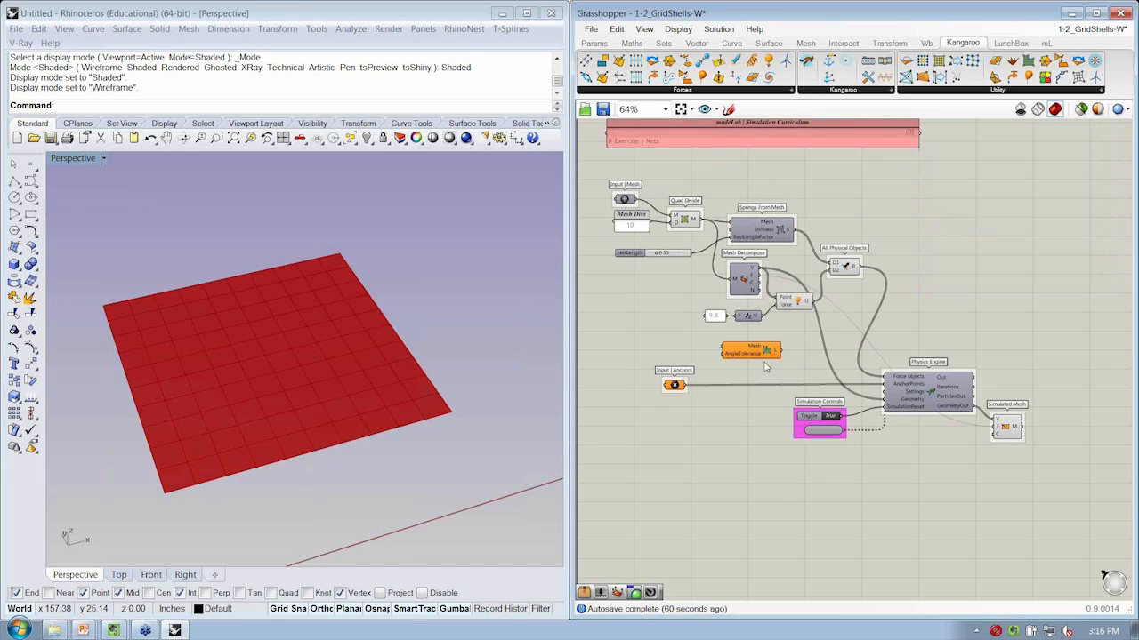
Step: Connect Quad Divide's mesh output to the Mesh input of MeshCorners
scroll(756, 349, up, 4)
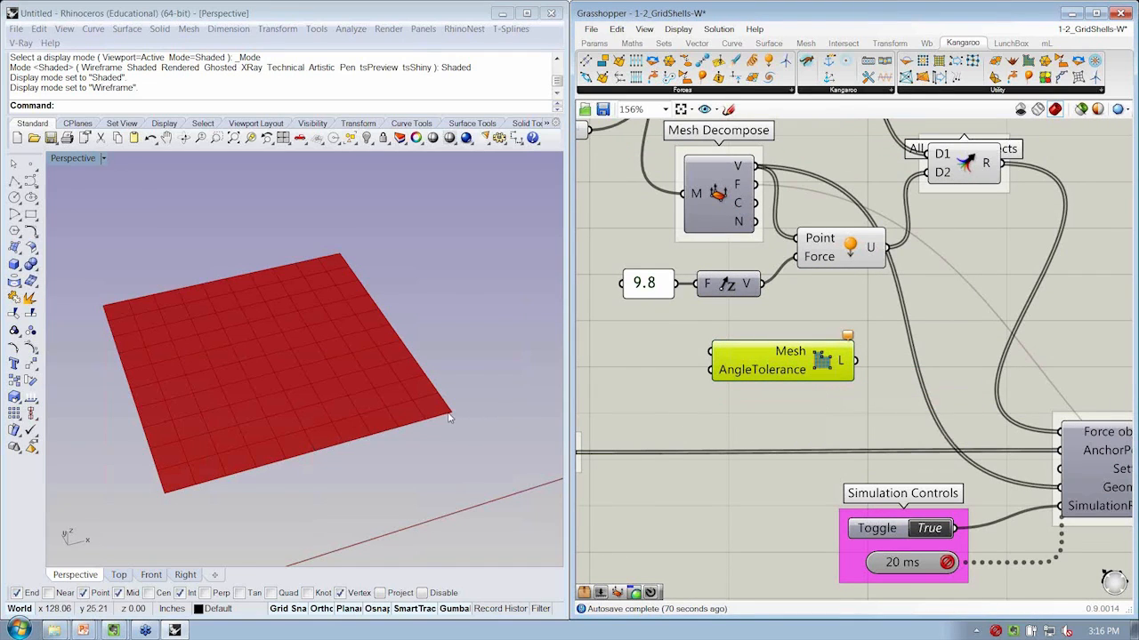
scroll(448, 414, up, 2)
scroll(449, 415, down, 1)
right_drag(762, 409, 765, 413)
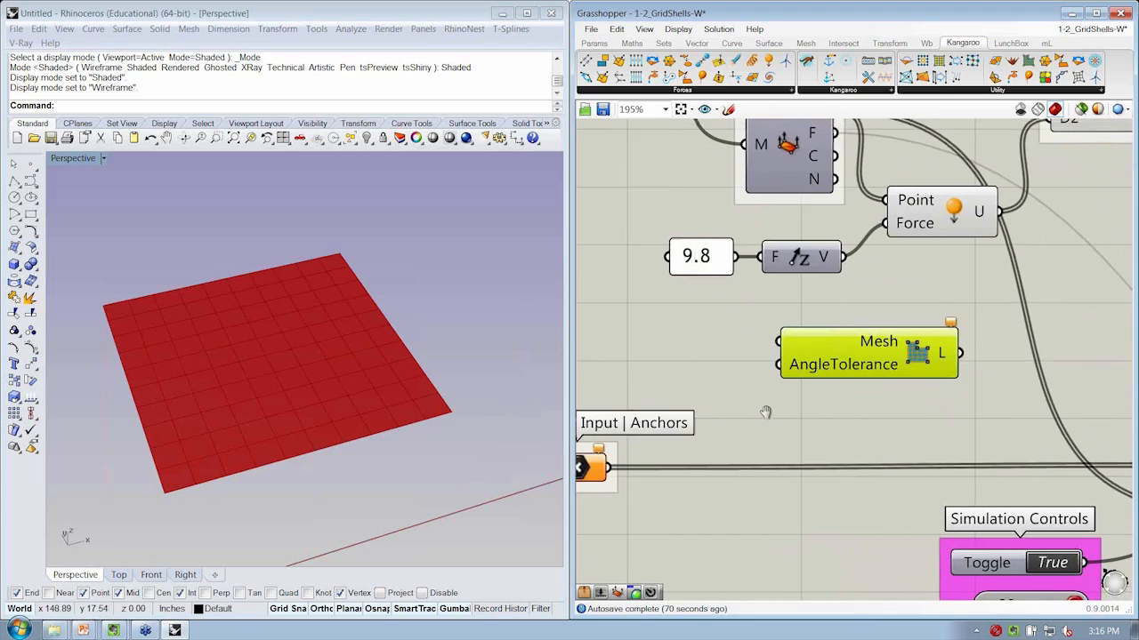
scroll(765, 413, down, 2)
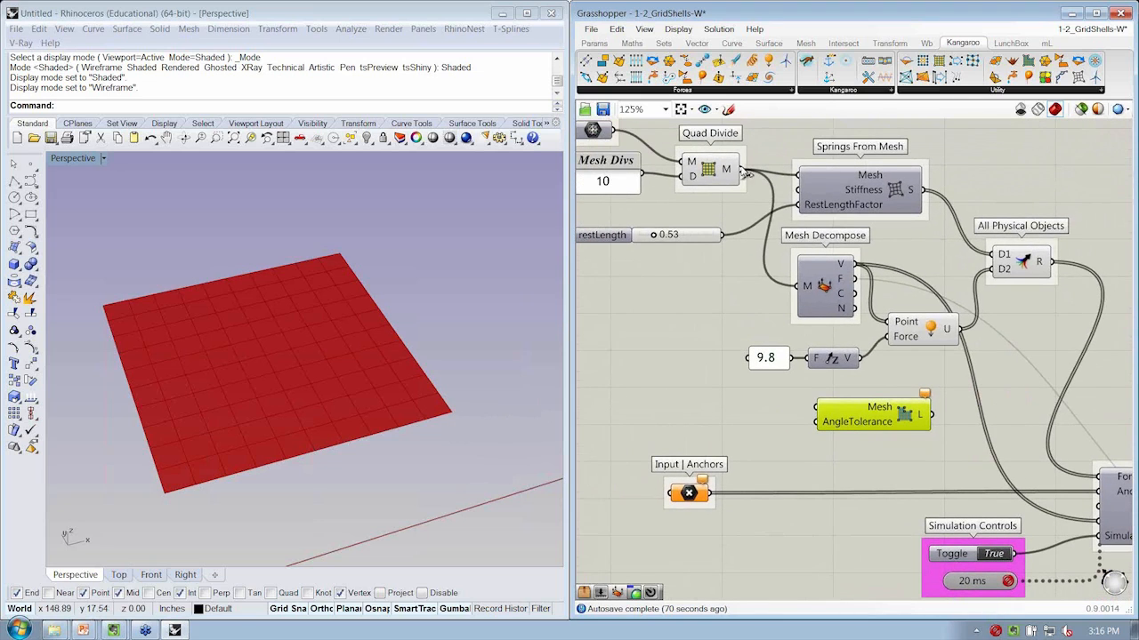
drag(742, 169, 819, 426)
click(813, 479)
Step: Turn off the viewport preview of the Simulated Mesh component
scroll(943, 343, down, 1)
right_drag(947, 343, 789, 282)
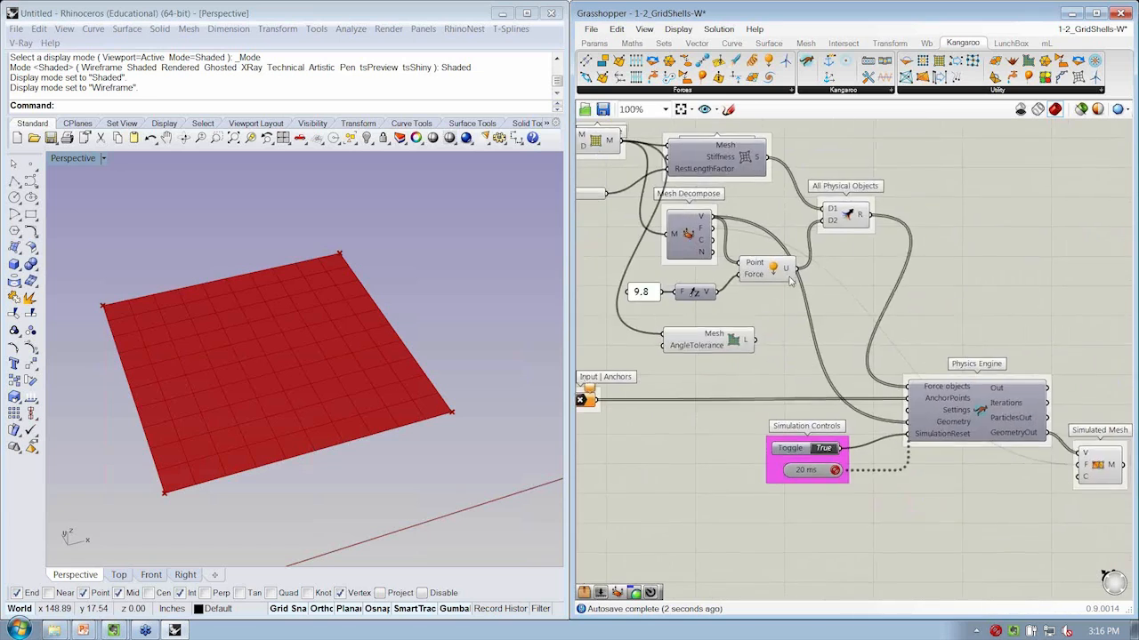
scroll(791, 281, down, 1)
drag(1062, 468, 983, 266)
middle_click(983, 264)
click(1009, 306)
click(1007, 307)
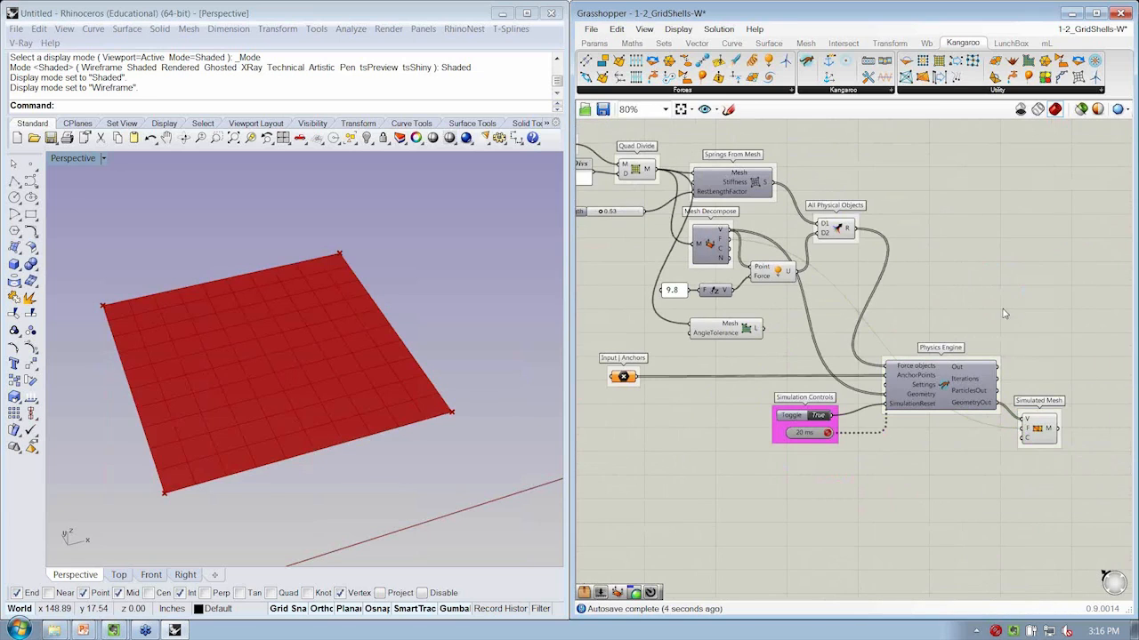
drag(1079, 416, 1038, 324)
middle_click(1037, 322)
click(1040, 343)
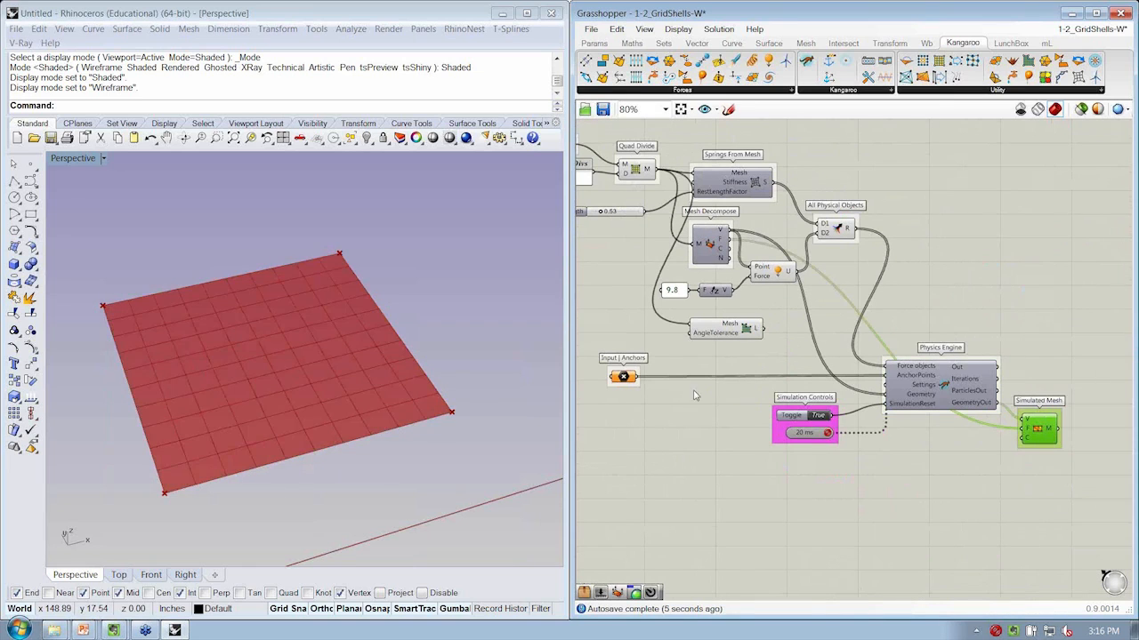
Step: Select the MeshCorners component to highlight its points and nudge it into place beneath Unit Z
drag(725, 330, 730, 331)
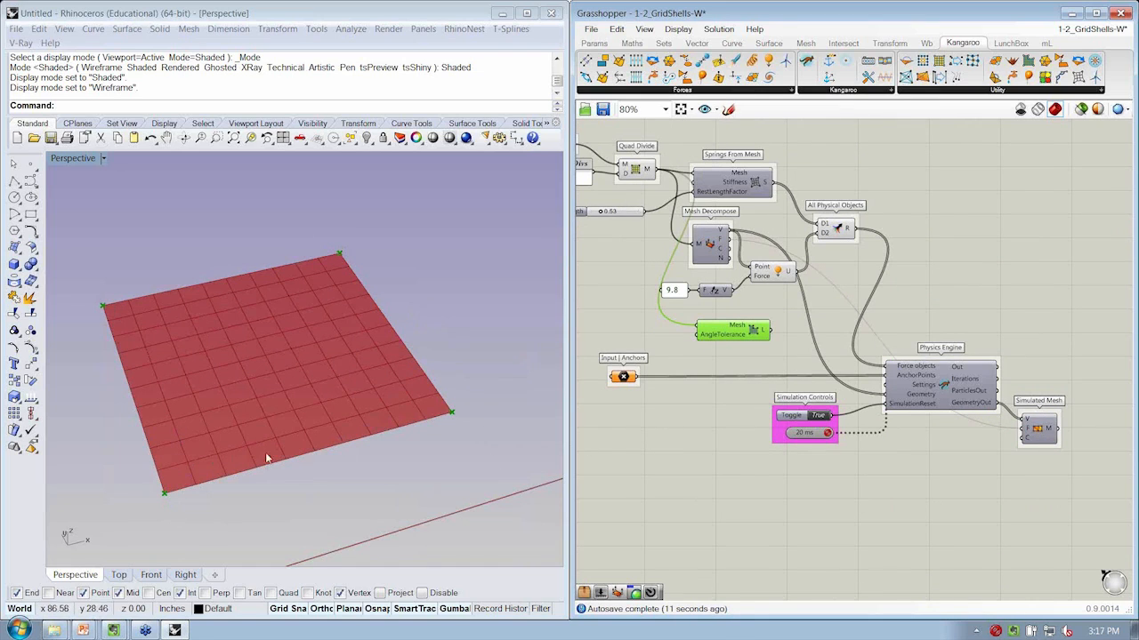
right_drag(630, 342, 687, 353)
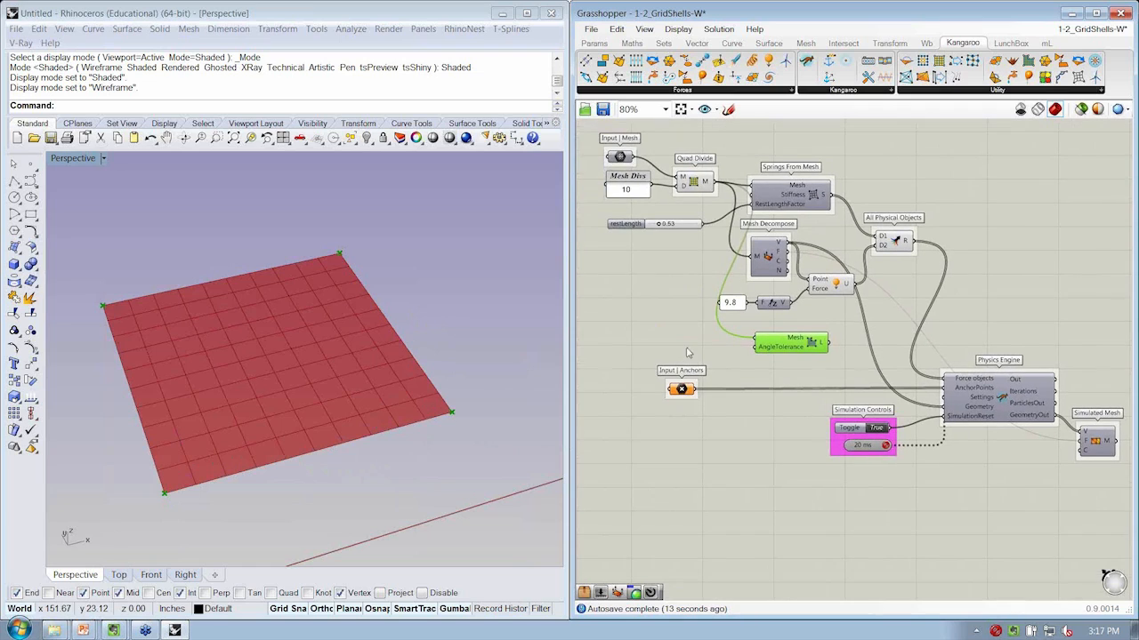
drag(772, 351, 769, 345)
click(819, 353)
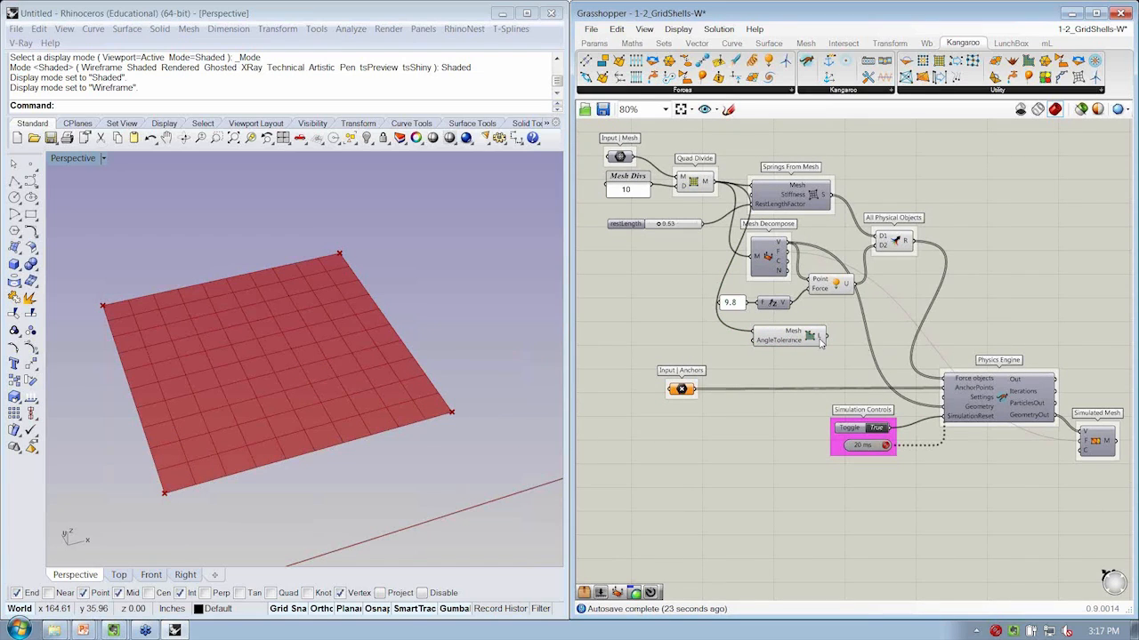
mouse_move(820, 343)
right_drag(883, 394, 863, 388)
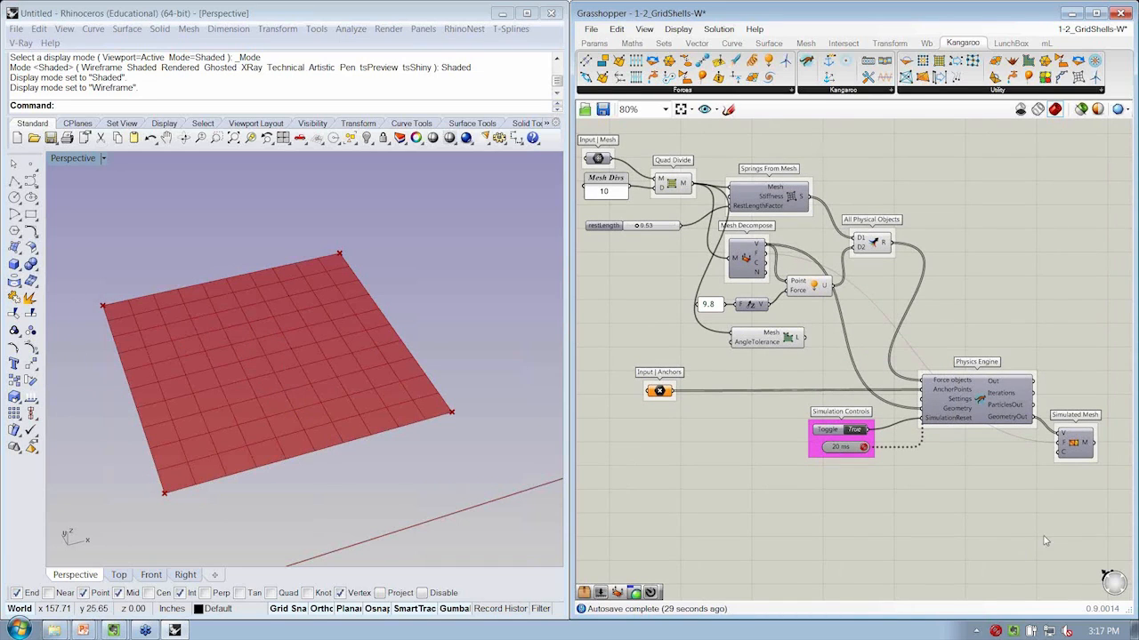
Step: Duplicate the All Physical Objects merge group beside MeshCorners and connect the MeshCorners output L to the copy's D1 input
drag(917, 187, 872, 251)
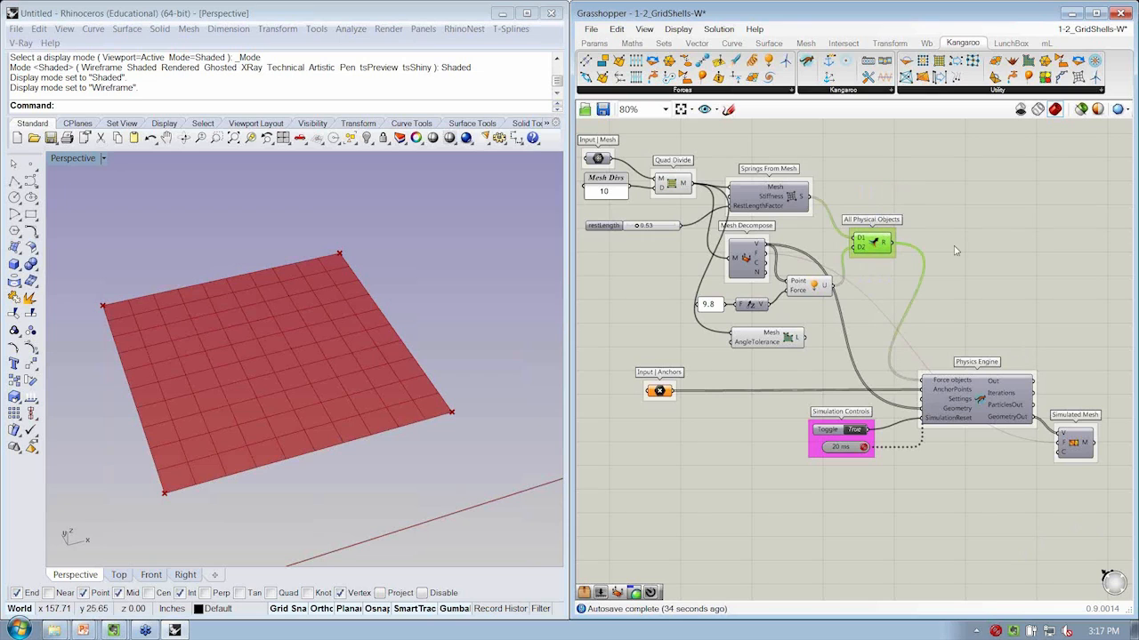
scroll(893, 253, up, 3)
alt+drag(864, 242, 875, 371)
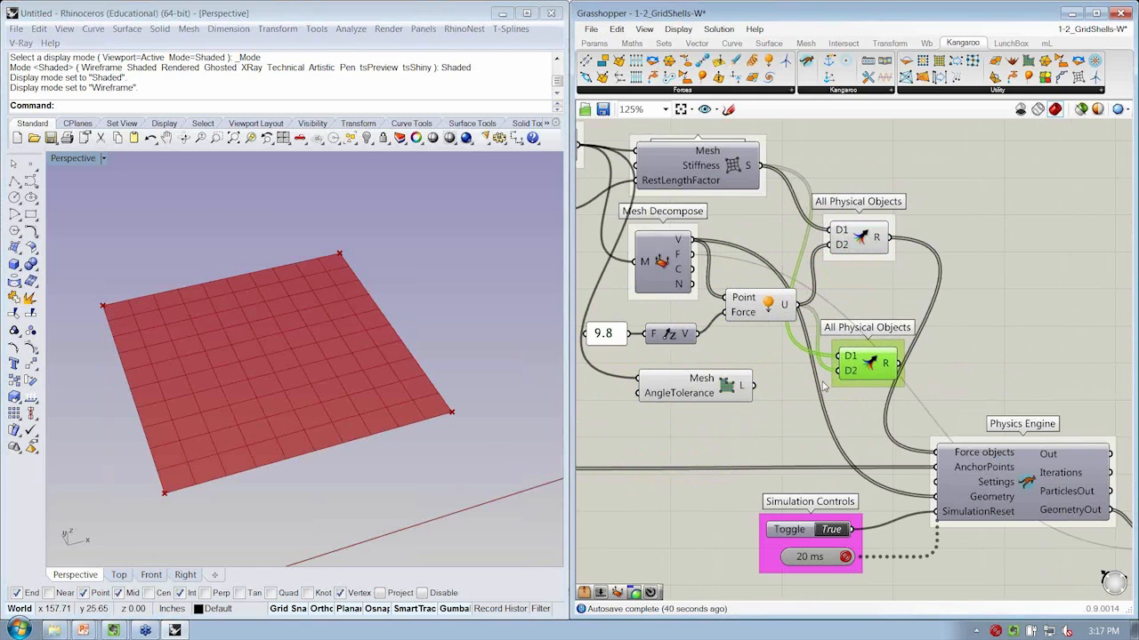
drag(753, 385, 845, 357)
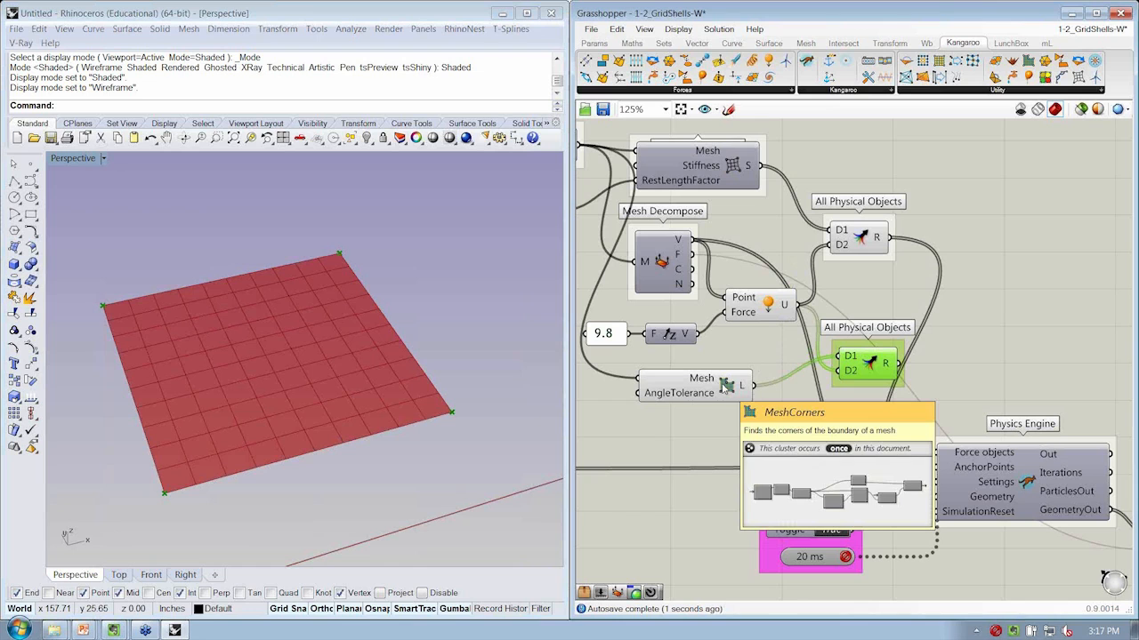
Step: Remove the D2 input from the duplicated merge component and move the component level with MeshCorners
scroll(845, 382, up, 5)
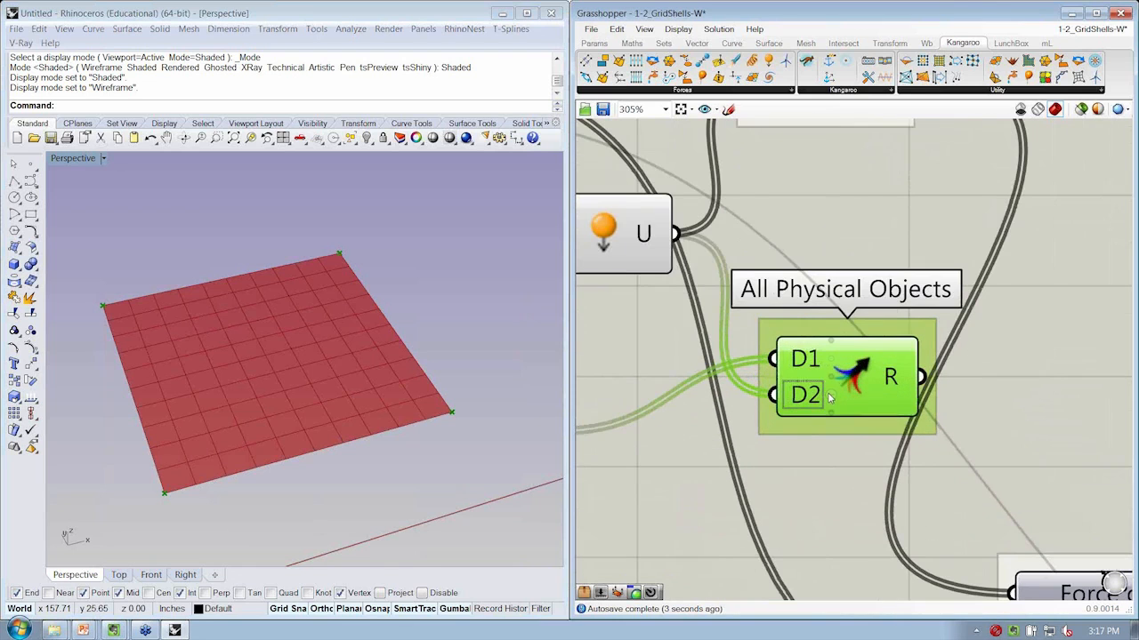
click(829, 399)
drag(846, 379, 1015, 423)
scroll(828, 450, down, 5)
Step: Rename the duplicated merge component's group to All Anchors
right_click(840, 410)
key(BackSpace)
key(BackSpace)
text(An)
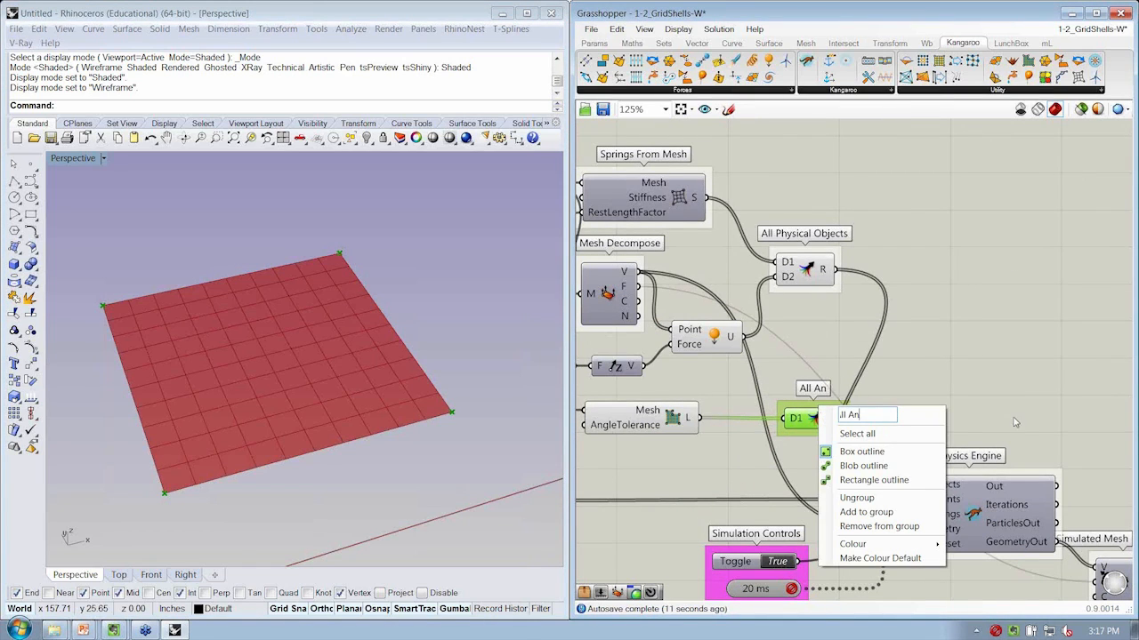
text(chors)
key(Return)
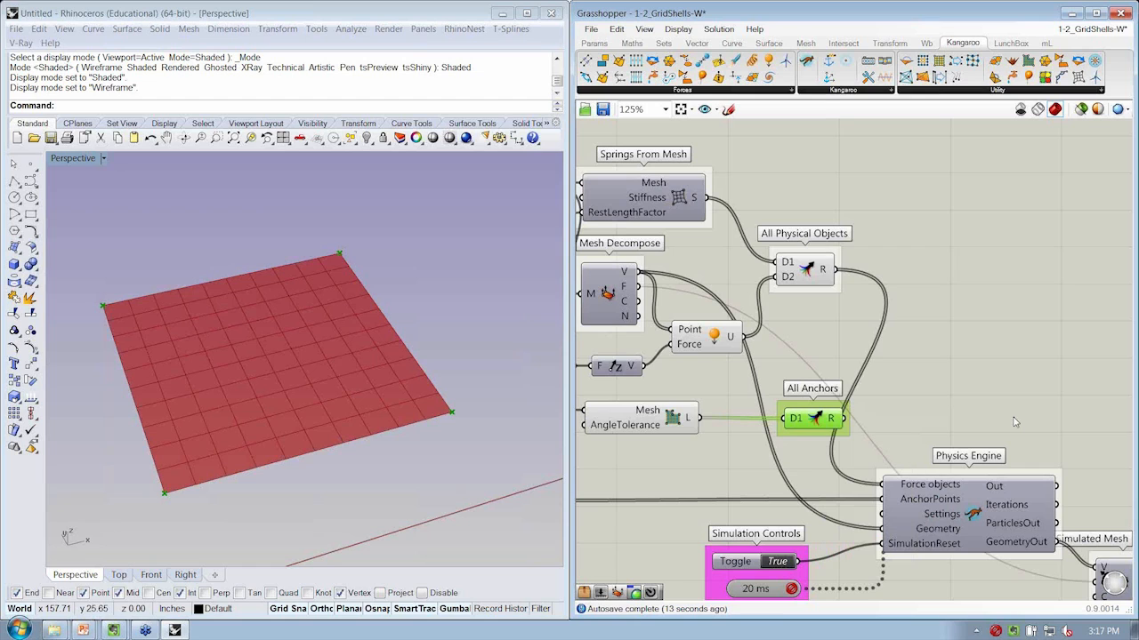
Step: Connect the All Anchors R output to the AnchorPoints input of the Physics Engine
right_drag(949, 394, 1019, 363)
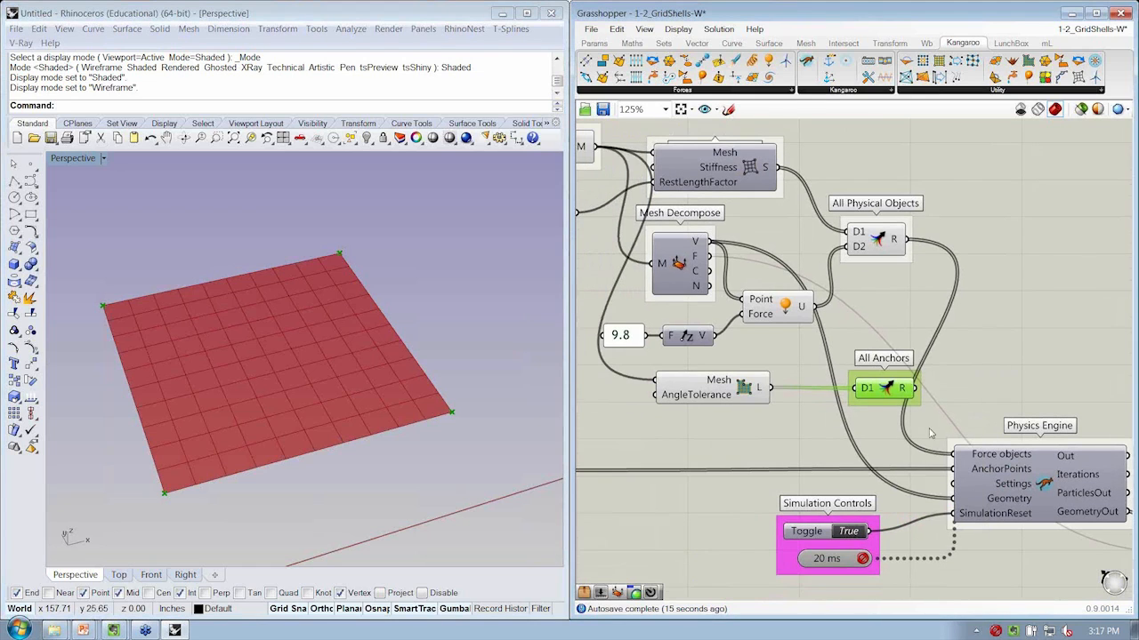
drag(931, 430, 845, 224)
click(884, 221)
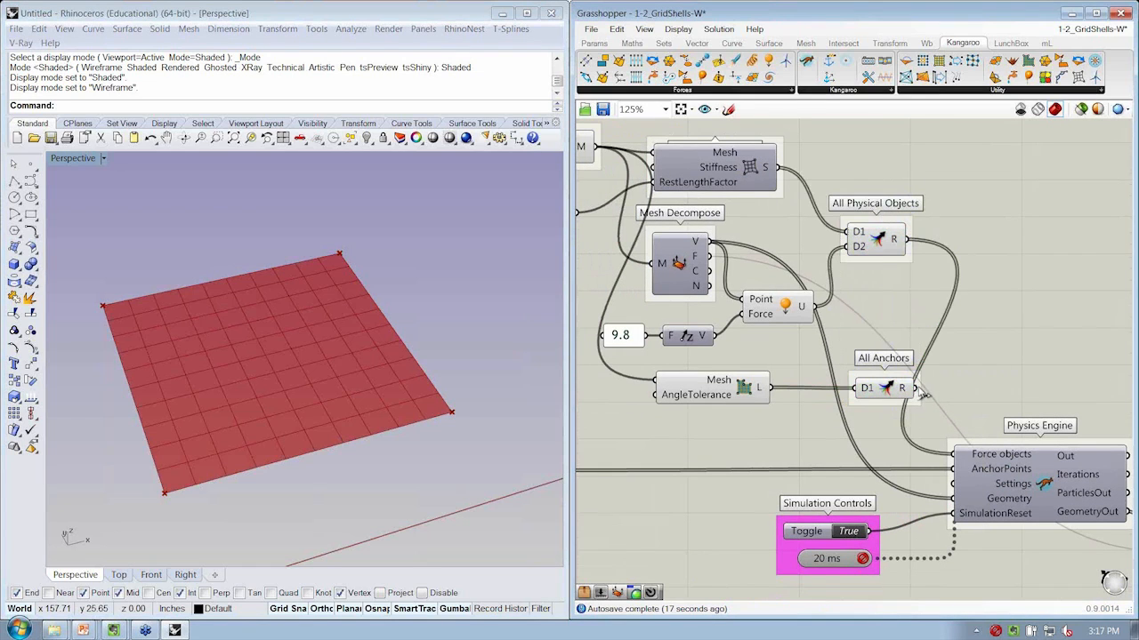
drag(921, 392, 953, 469)
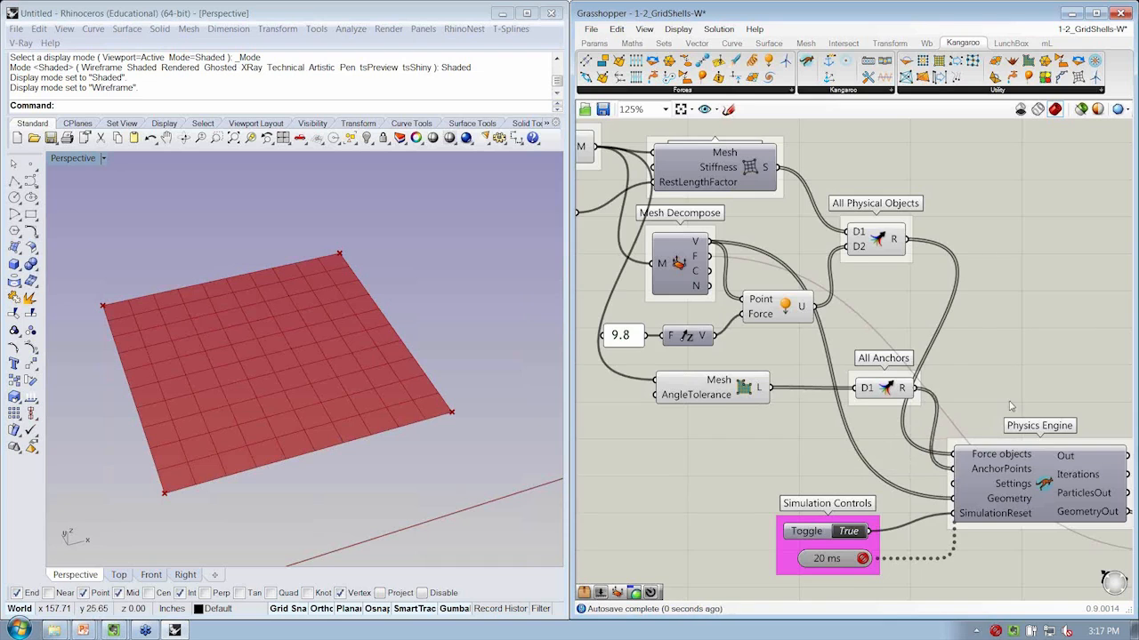
Step: Move the Physics Engine up level with All Anchors, and move Input | Mesh, Mesh Divs, Quad Divide and restLength down beside Springs From Mesh
right_drag(1009, 407, 945, 357)
drag(947, 459, 973, 383)
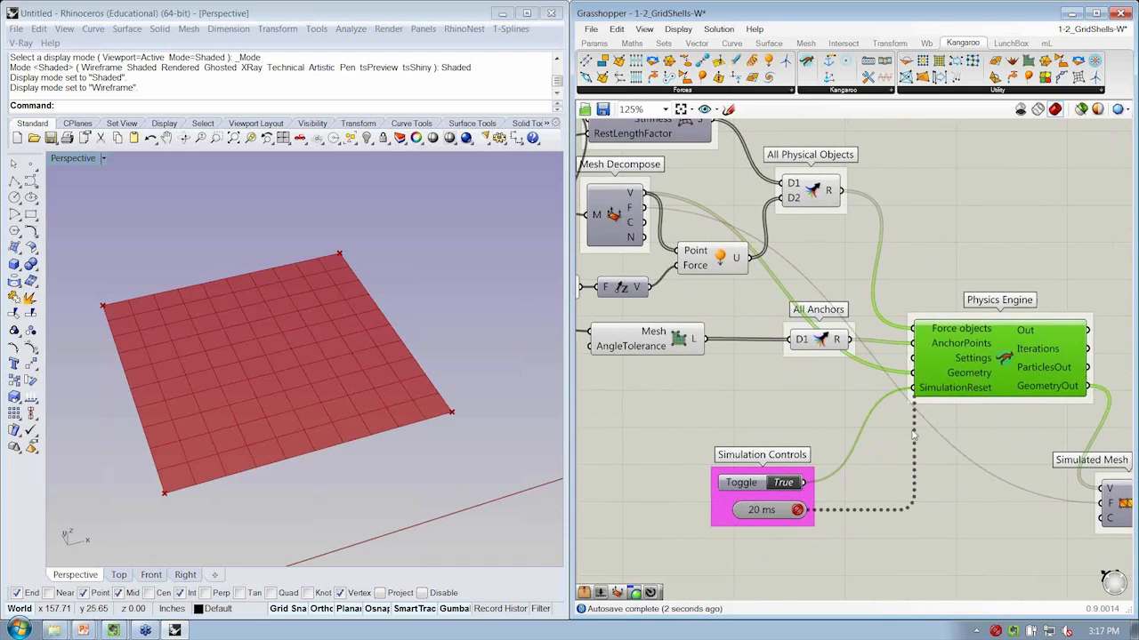
right_drag(632, 211, 829, 290)
scroll(805, 290, down, 1)
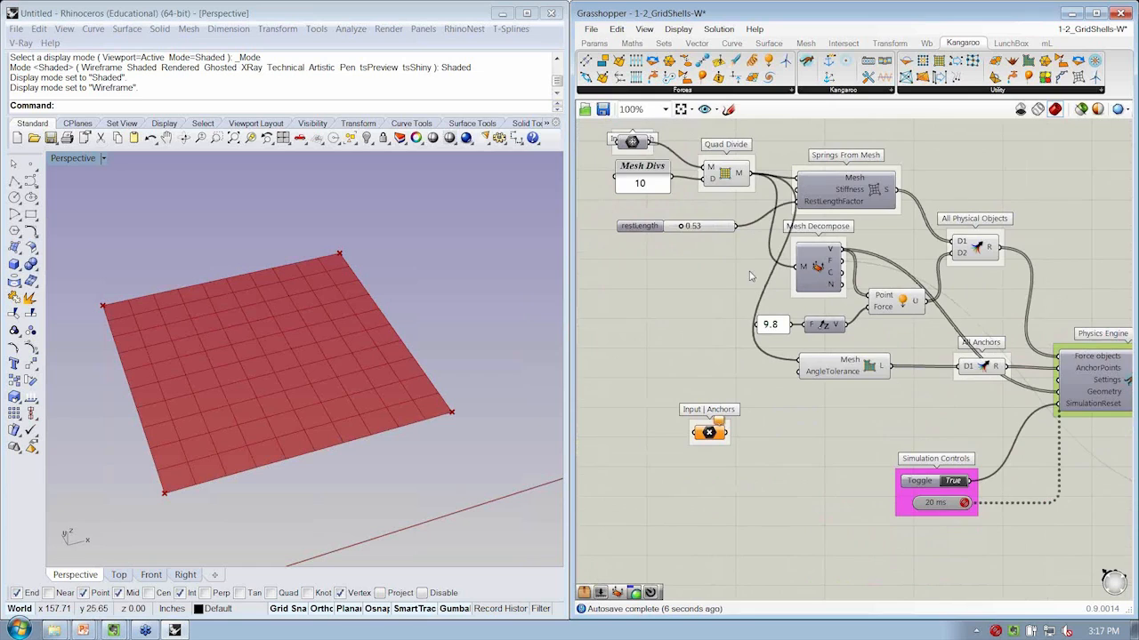
drag(756, 264, 711, 227)
drag(749, 283, 627, 132)
drag(741, 183, 736, 229)
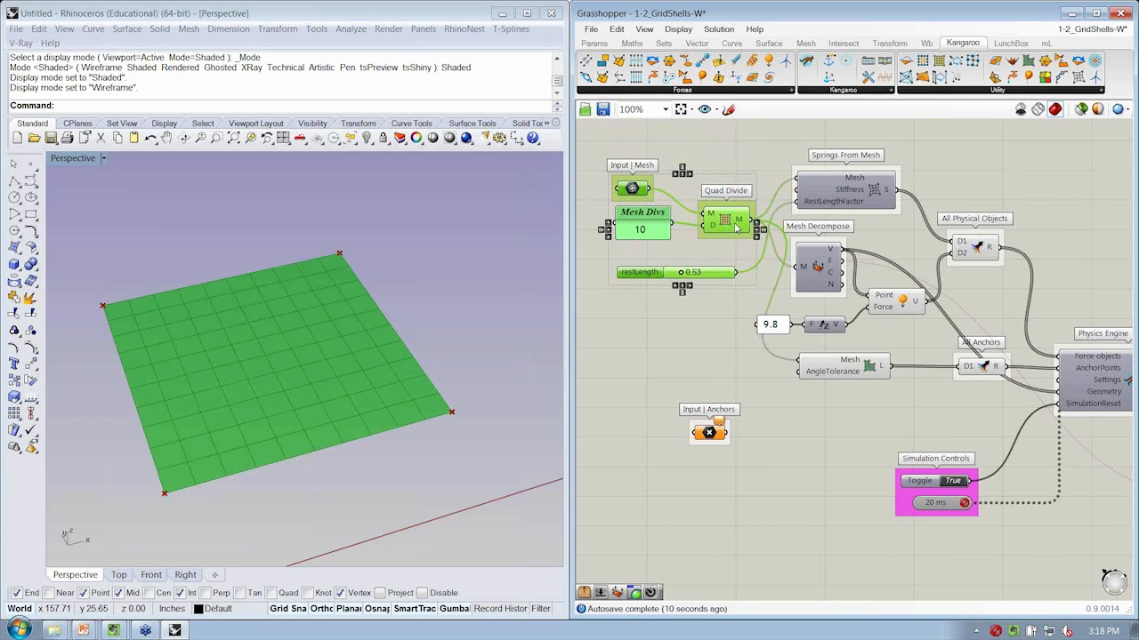
Step: Shift every component from Springs From Mesh through Simulated Mesh slightly away from Quad Divide as one selection
right_drag(892, 241, 839, 238)
right_drag(928, 400, 830, 371)
scroll(845, 378, down, 1)
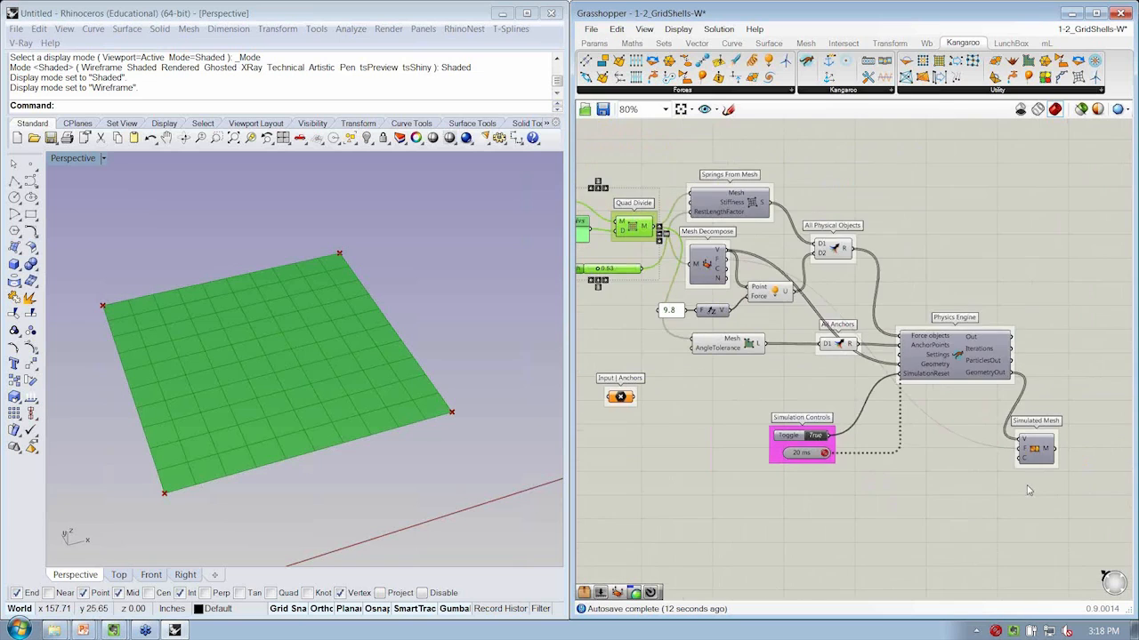
drag(1051, 519, 673, 144)
drag(856, 258, 872, 258)
click(872, 258)
Step: Set the wire display of the Physics Engine's Geometry input to faint
scroll(917, 381, up, 3)
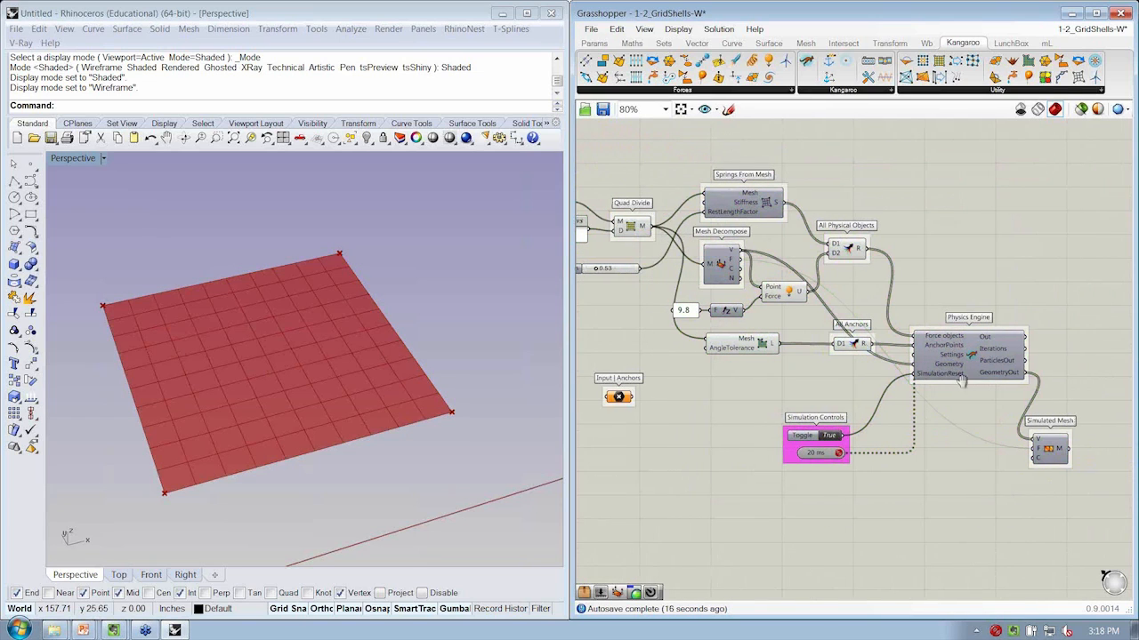
right_click(892, 361)
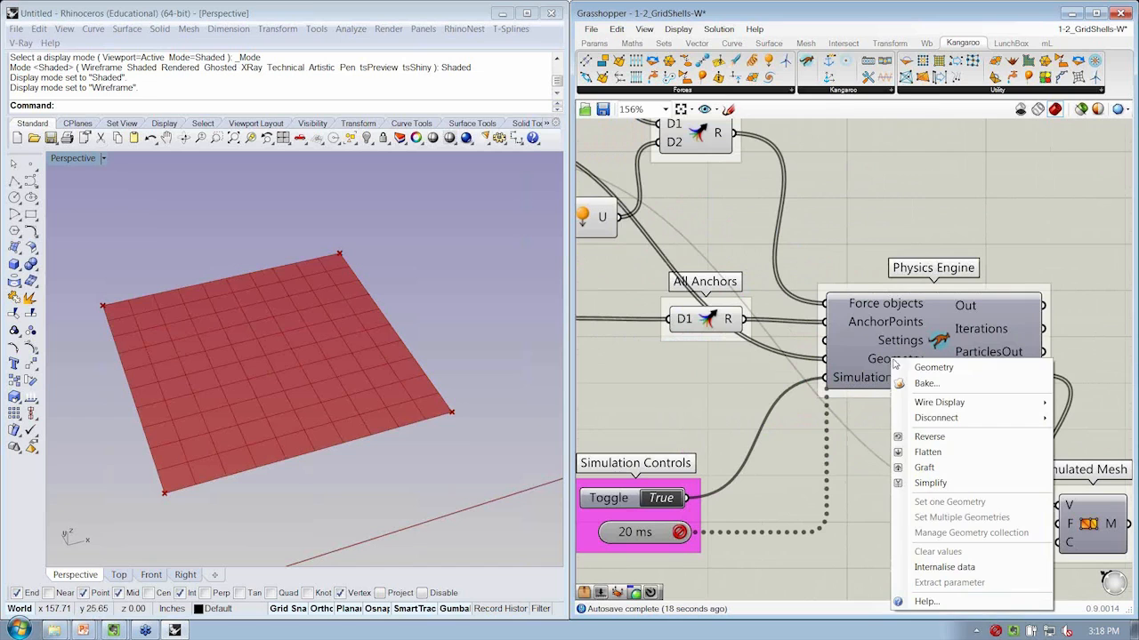
mouse_move(925, 405)
click(863, 423)
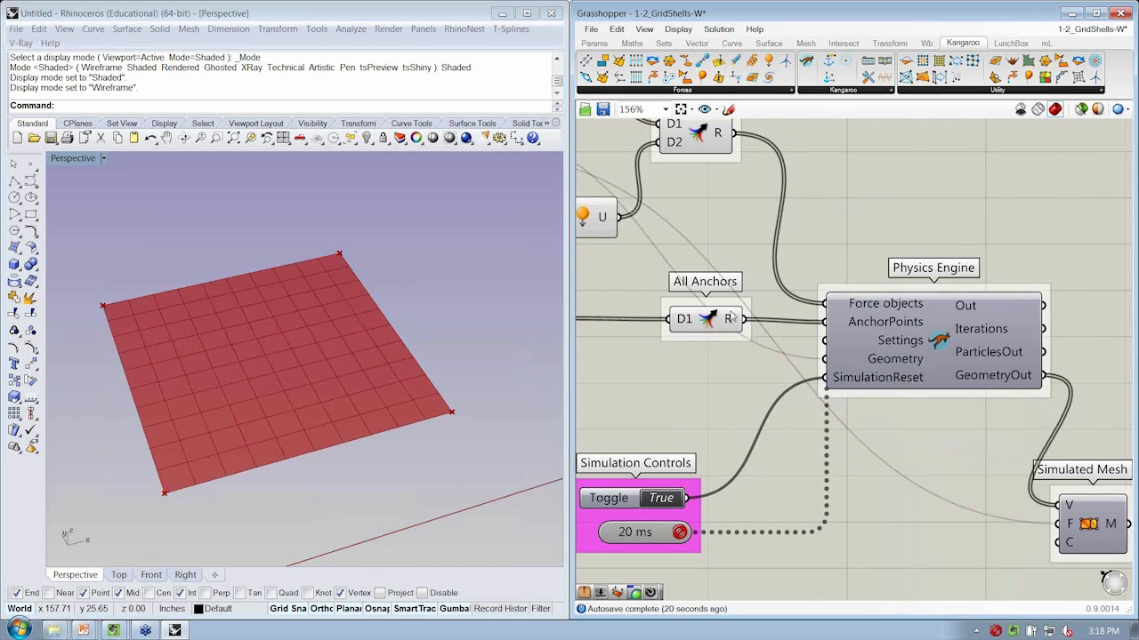
Step: Nudge the Simulation Controls group up closer to All Anchors and save the definition
scroll(1042, 342, down, 2)
right_drag(772, 208, 831, 223)
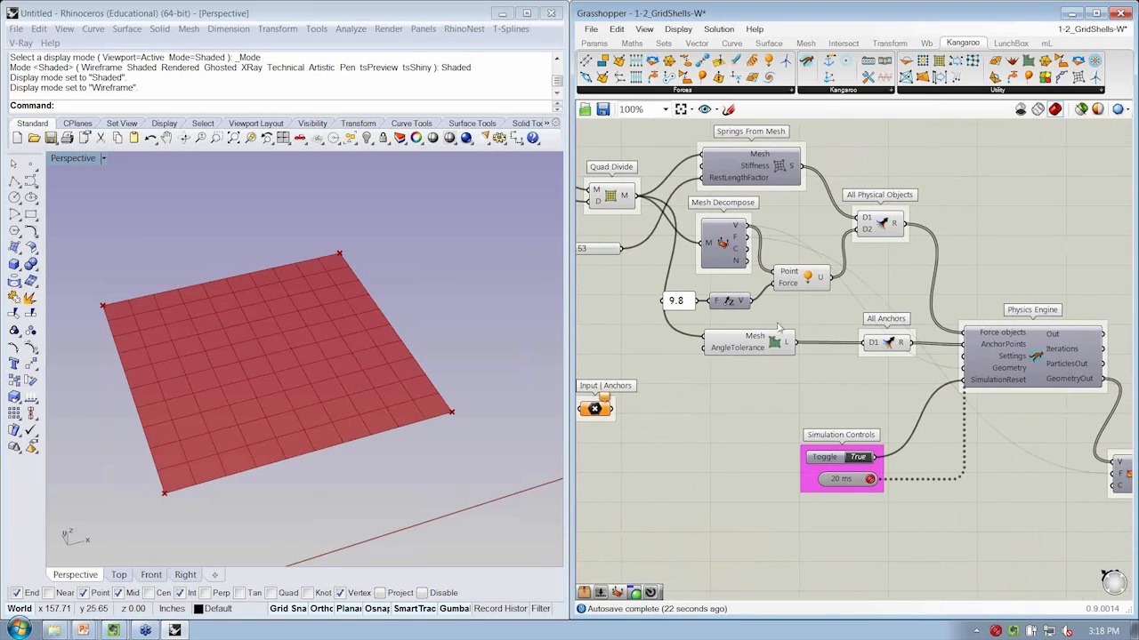
scroll(779, 327, down, 1)
drag(794, 411, 791, 391)
click(721, 429)
right_drag(682, 372, 730, 403)
key(ctrl+s)
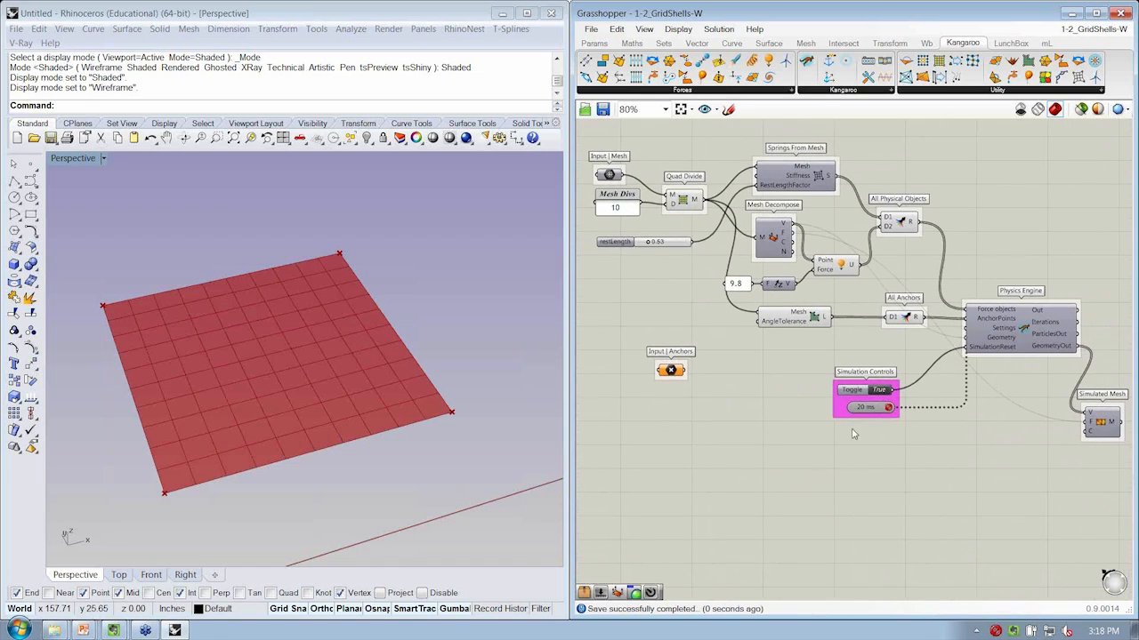
Step: Delete the unused Input | Anchors point parameter together with its group
drag(712, 395, 647, 358)
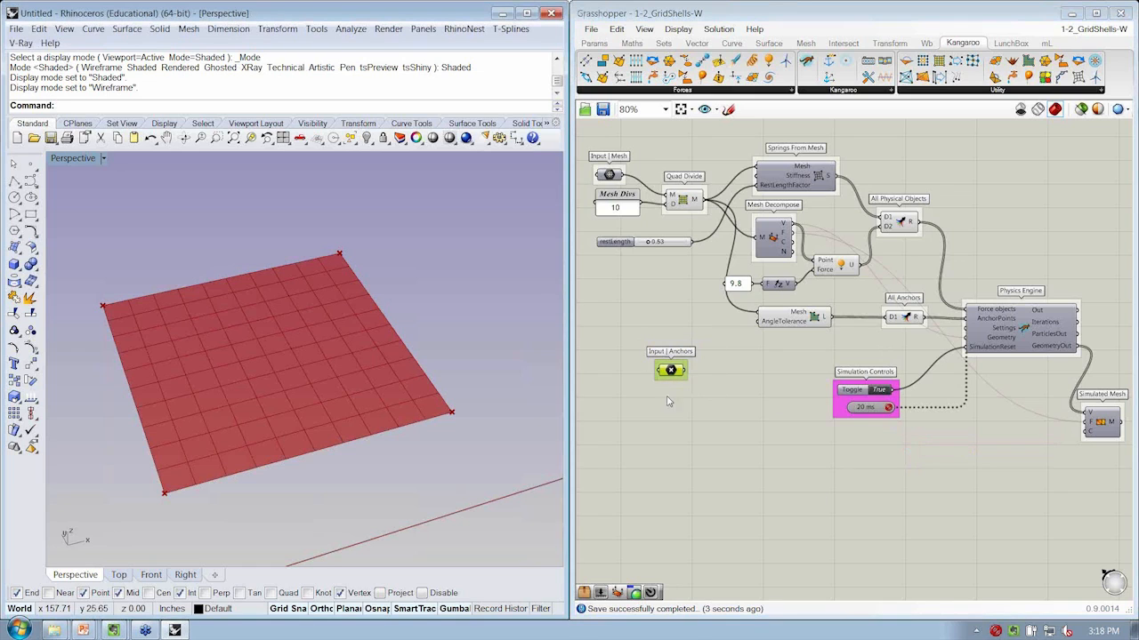
key(Delete)
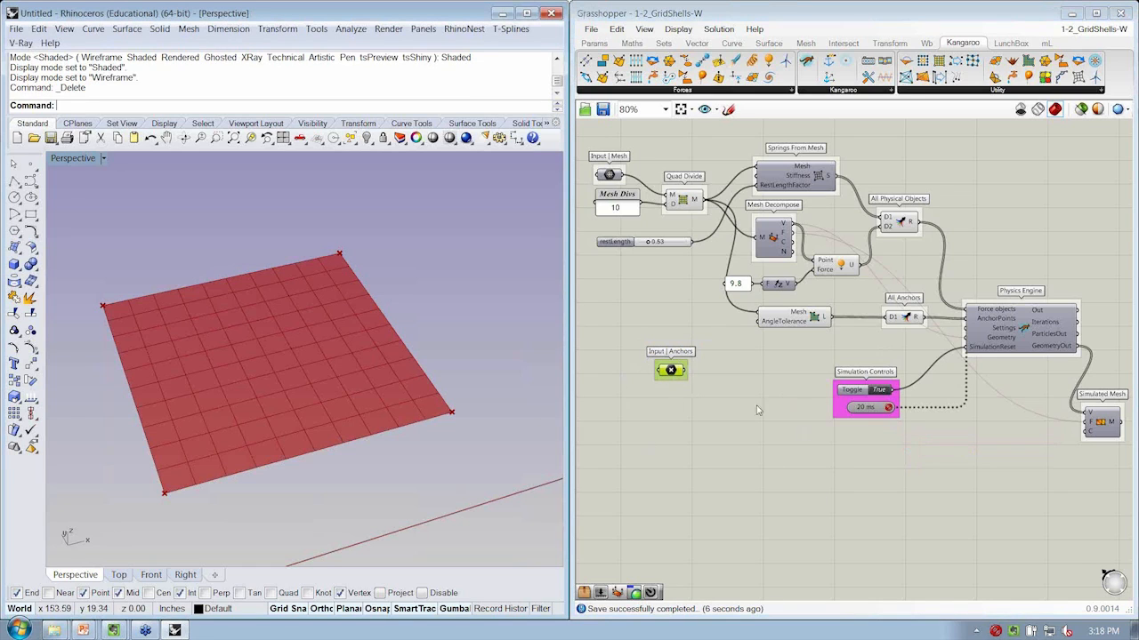
right_drag(729, 393, 726, 398)
key(Delete)
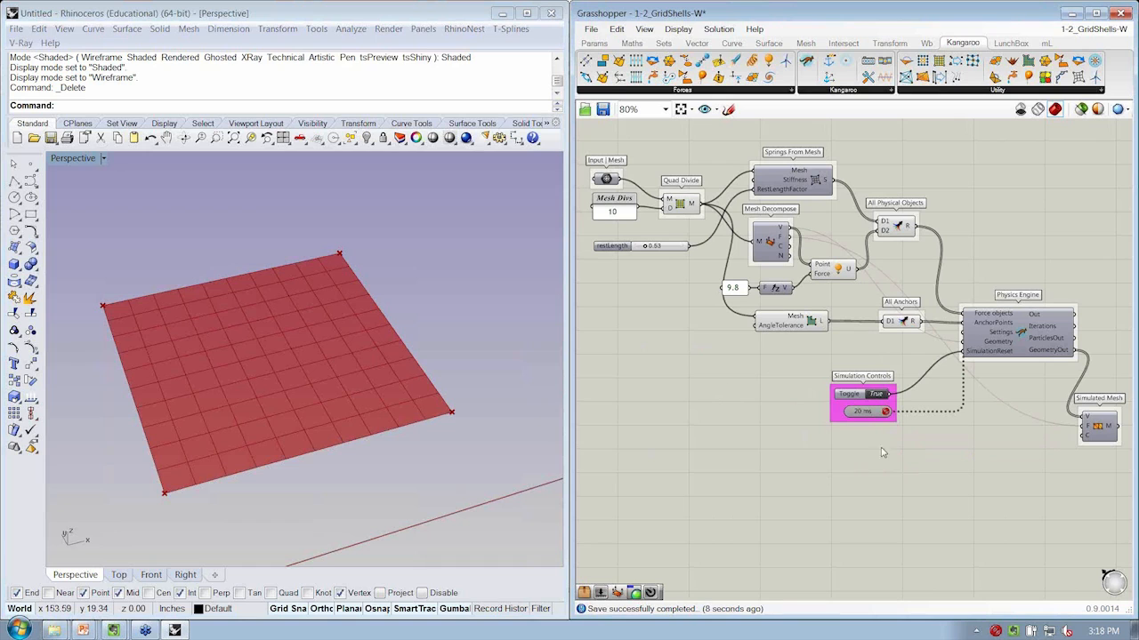
Step: Start the simulation by setting the Simulation Controls toggle to False and enabling the 20 ms timer
double_click(879, 396)
scroll(881, 378, up, 2)
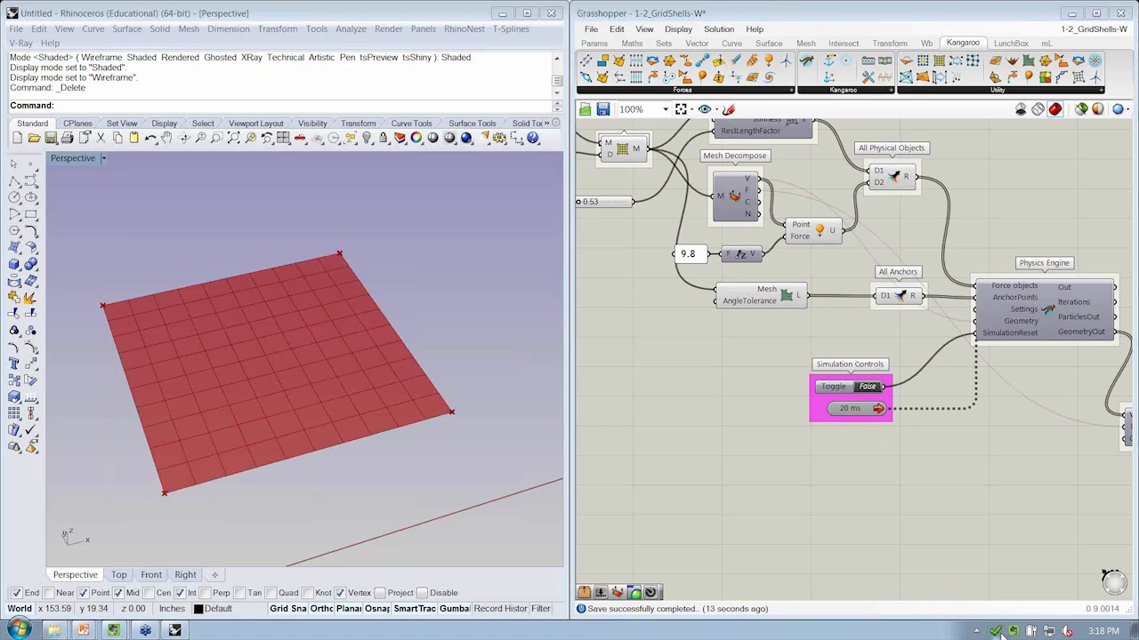
right_drag(994, 561, 852, 545)
Step: Turn on the viewport preview of the Simulated Mesh component
drag(1004, 411, 1015, 386)
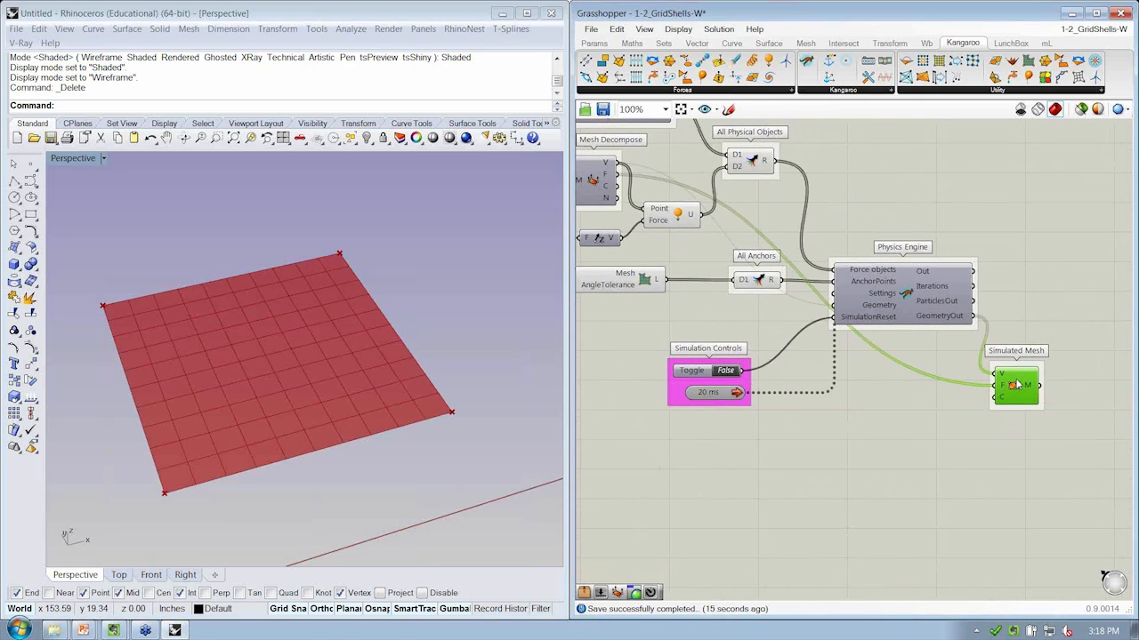
right_click(1014, 382)
click(996, 407)
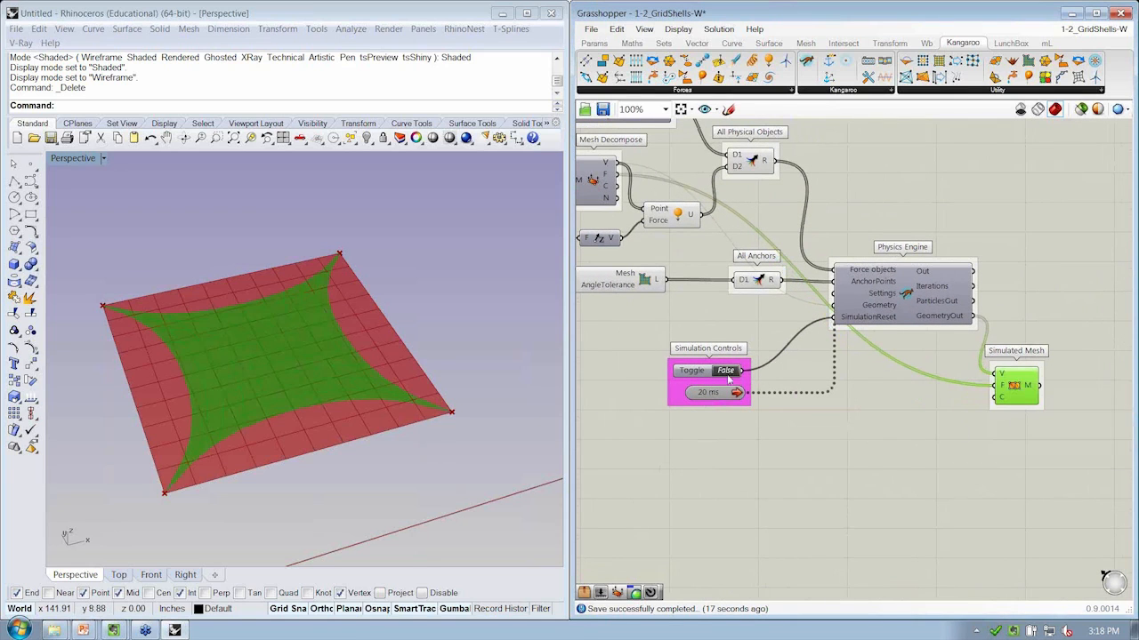
Step: Raise the restLength slider to 1.30 while the simulation runs
scroll(739, 313, down, 3)
right_drag(330, 357, 325, 415)
scroll(634, 293, up, 1)
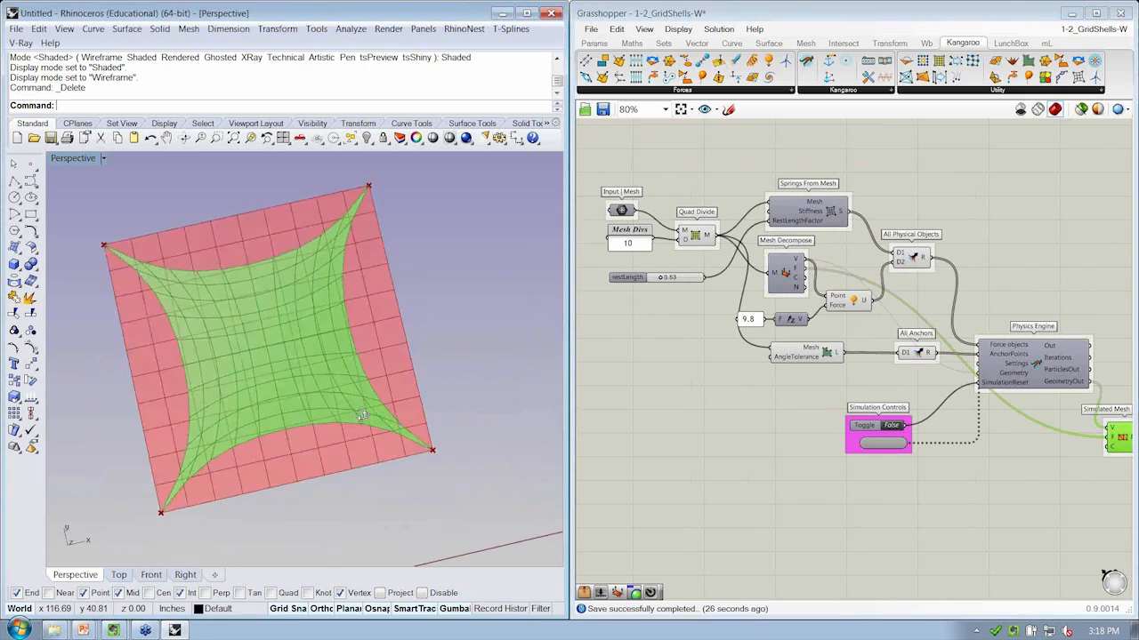
right_drag(338, 445, 388, 307)
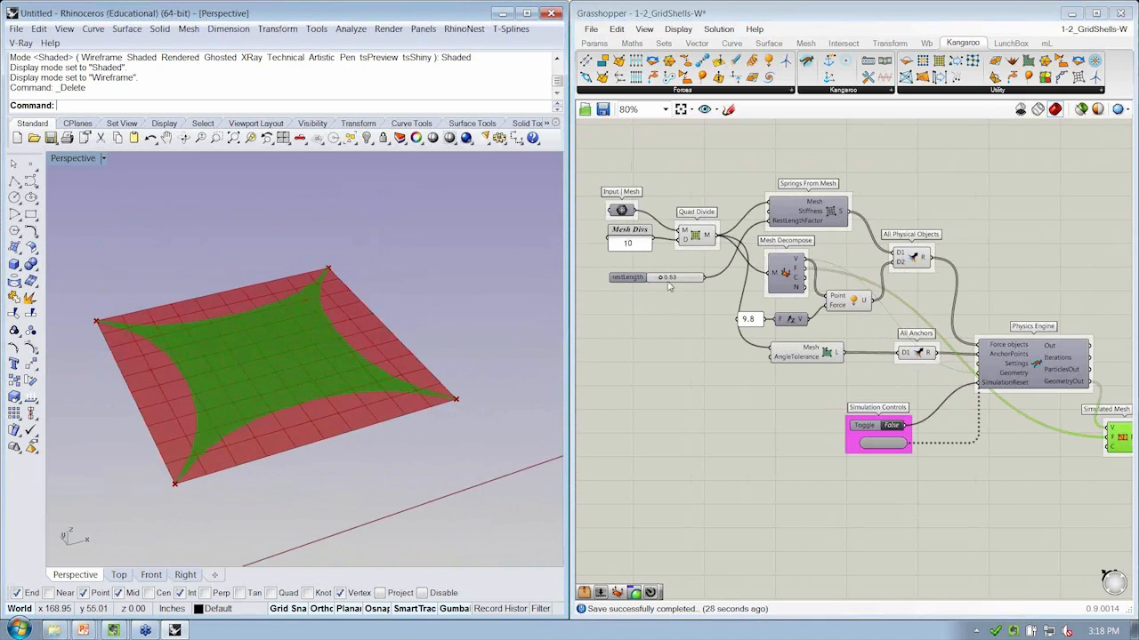
drag(662, 279, 674, 281)
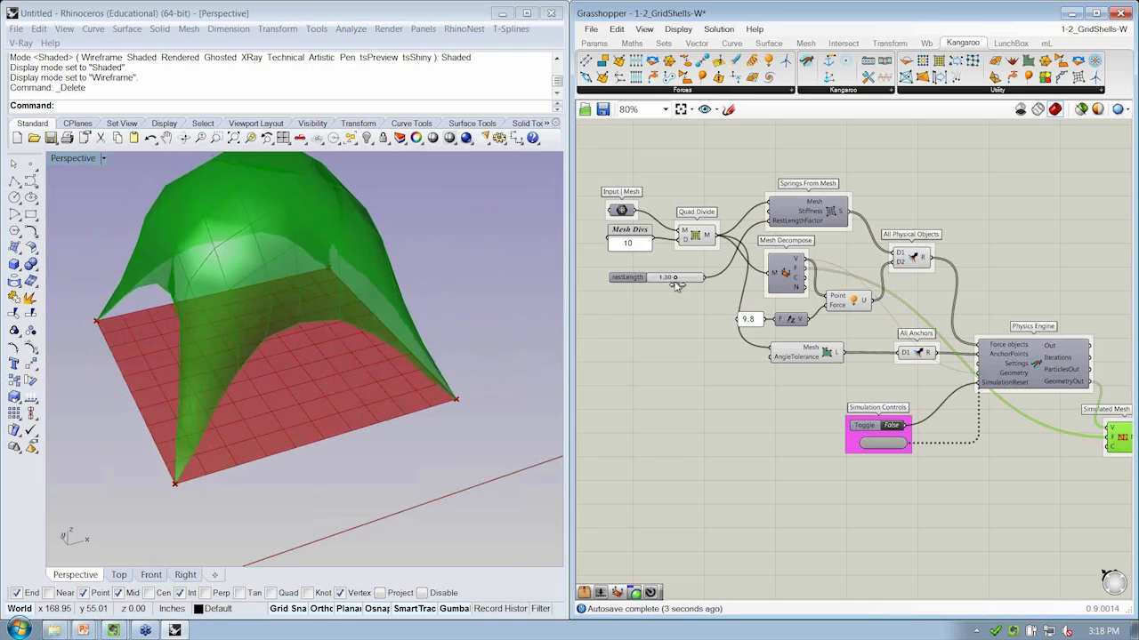
Step: Raise the restLength slider further to 1.52 to make the shell taller
right_drag(469, 312, 355, 365)
scroll(719, 283, up, 5)
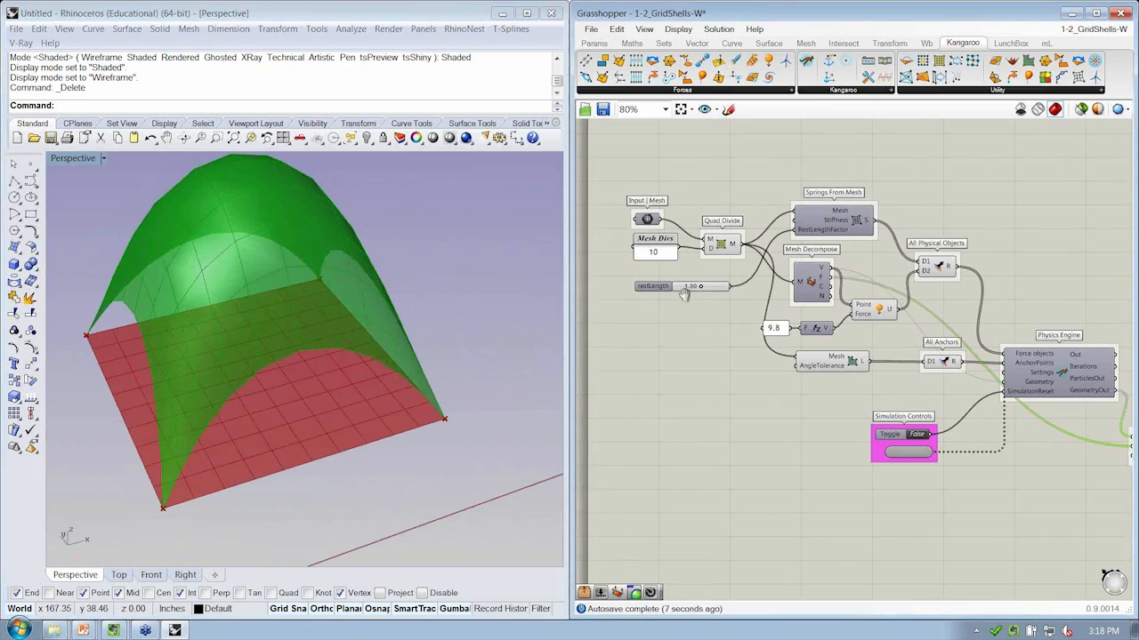
drag(722, 281, 730, 281)
Step: Lower the restLength slider to 1.32
right_drag(419, 428, 227, 236)
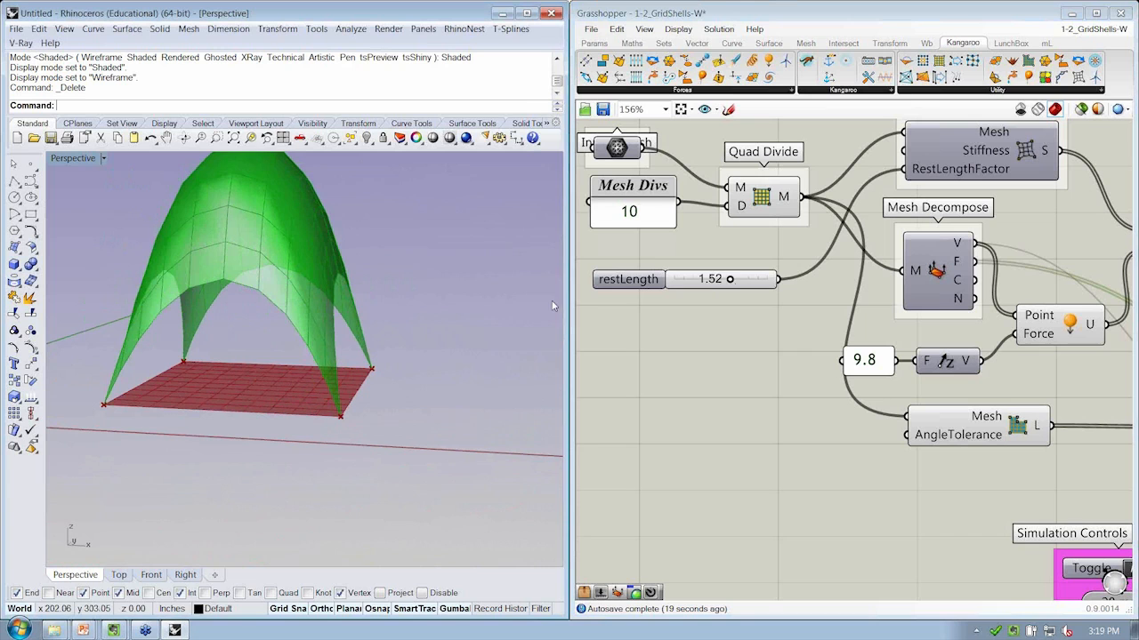
click(729, 280)
drag(729, 279, 722, 279)
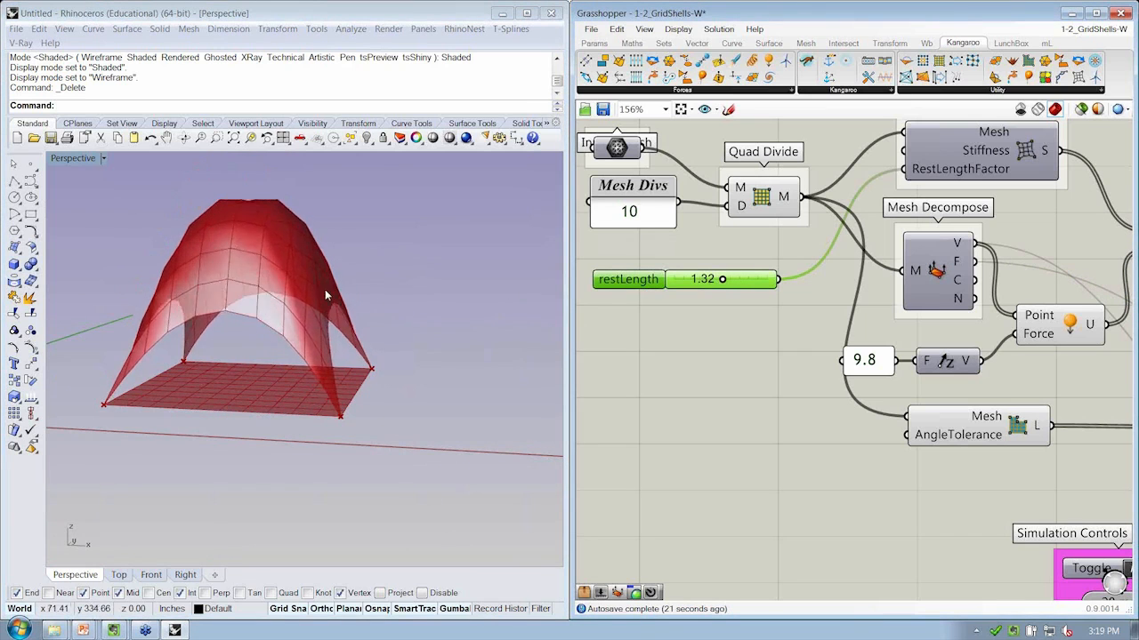
Step: Examine the relaxed gridshell from its sides, above and a corner, along with the component layout that drives it
right_drag(325, 293, 145, 295)
scroll(282, 244, up, 4)
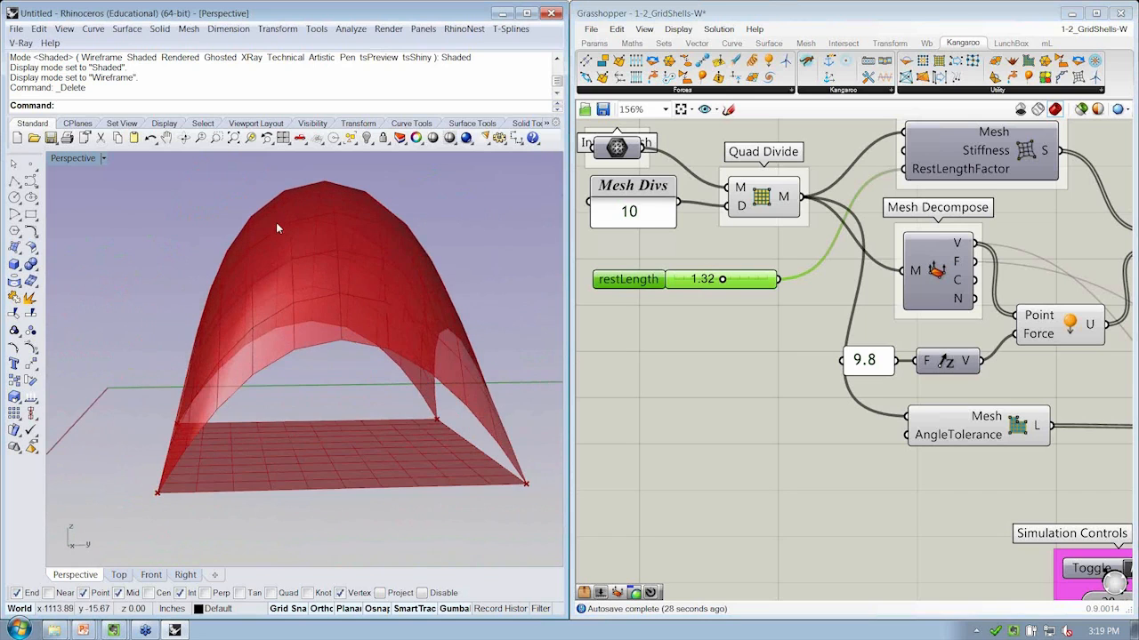
right_drag(289, 212, 274, 226)
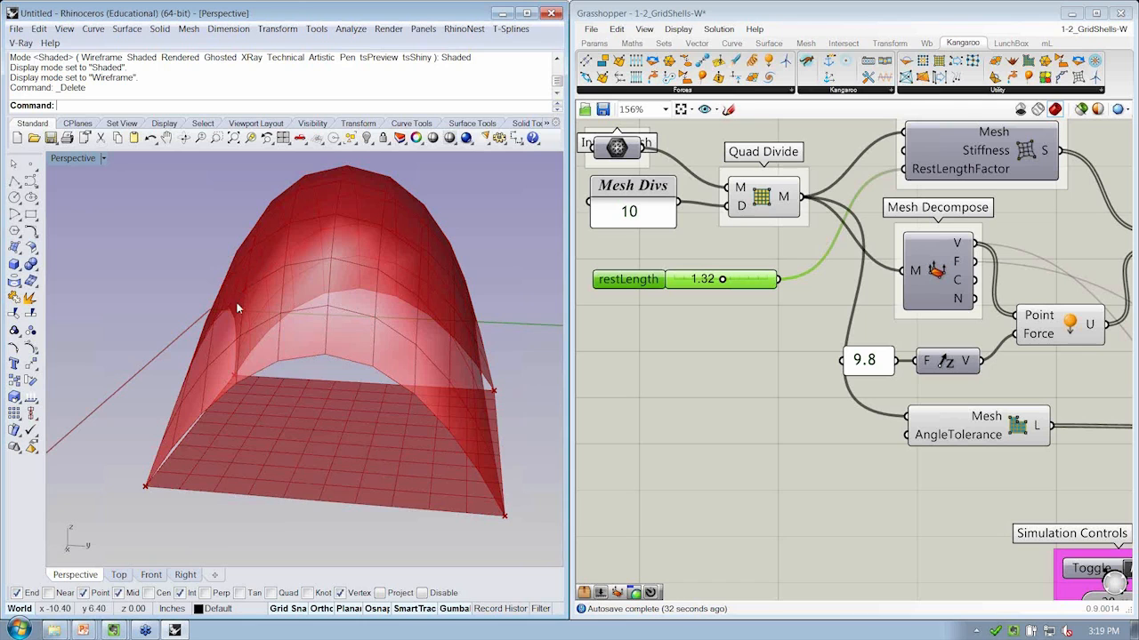
right_drag(273, 284, 318, 367)
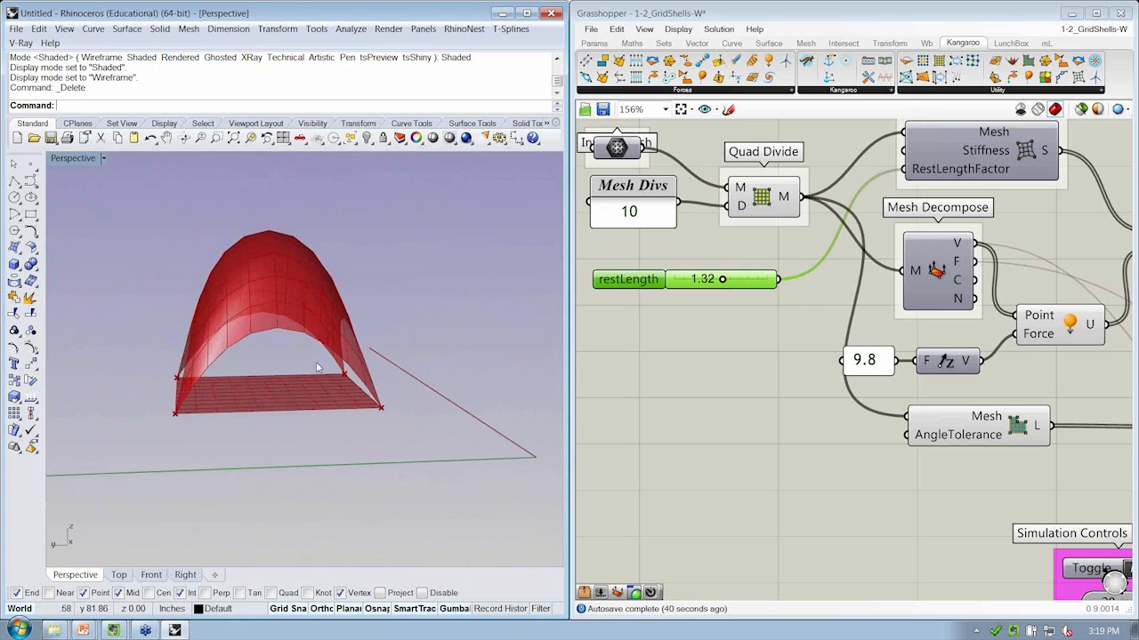
right_drag(957, 374, 896, 376)
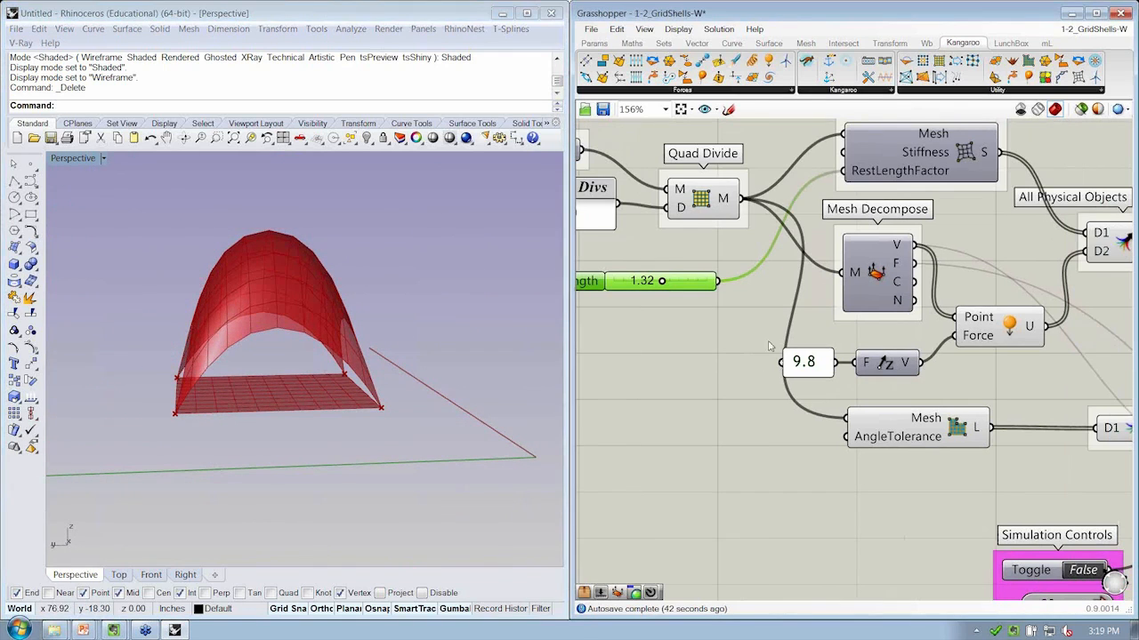
right_drag(472, 363, 322, 463)
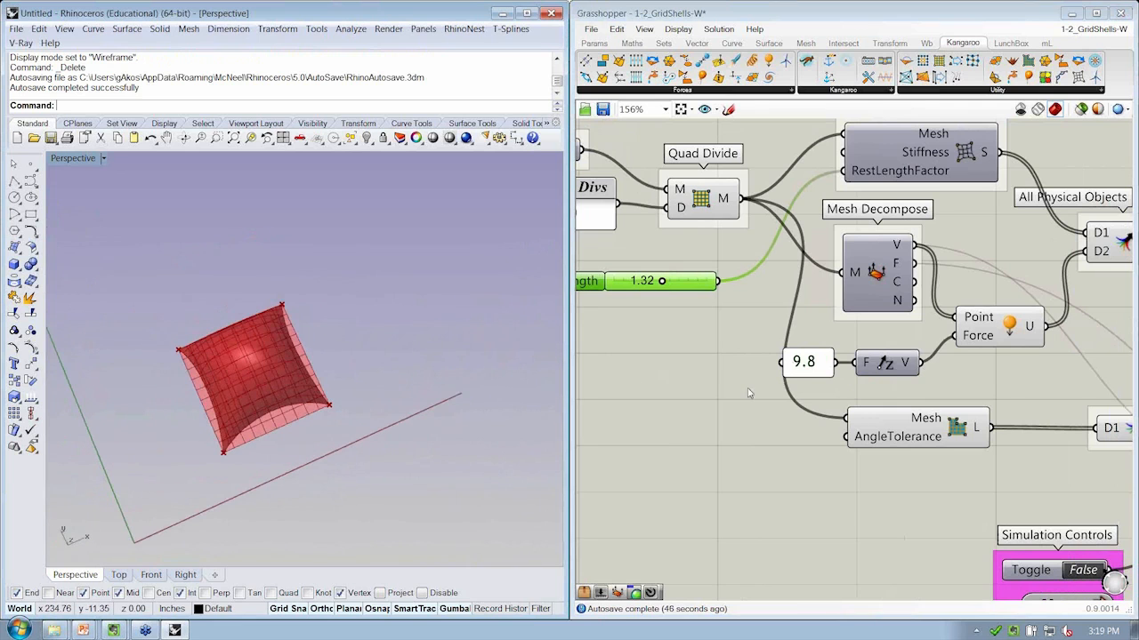
right_drag(936, 356, 828, 310)
scroll(891, 362, down, 1)
scroll(827, 310, down, 1)
right_drag(258, 431, 310, 360)
right_drag(742, 377, 682, 382)
scroll(682, 383, down, 1)
right_drag(836, 415, 734, 399)
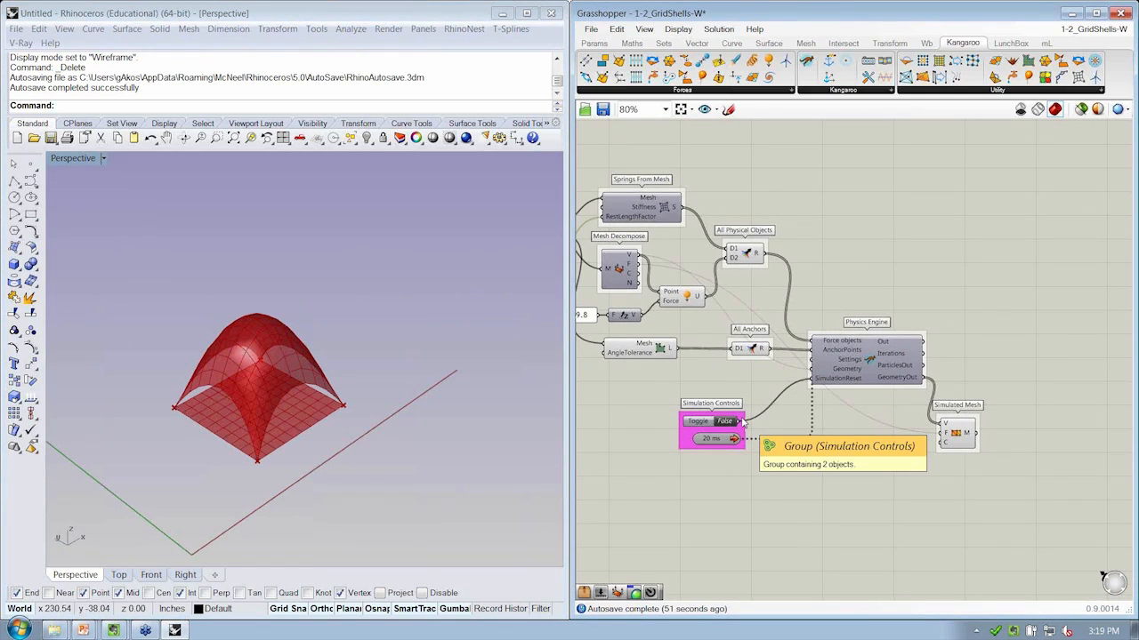
Step: Nudge the selected Simulated Mesh component slightly and inspect the highlighted shell up close
drag(962, 440, 967, 436)
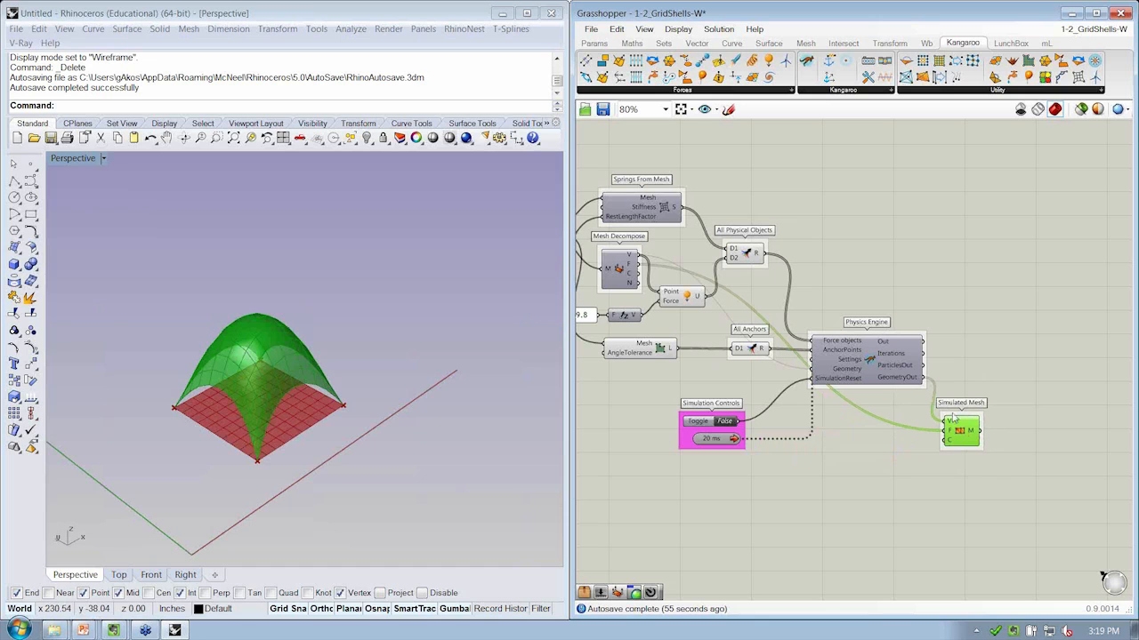
right_drag(886, 432, 864, 434)
right_drag(408, 410, 297, 365)
scroll(297, 365, up, 5)
right_drag(422, 397, 498, 409)
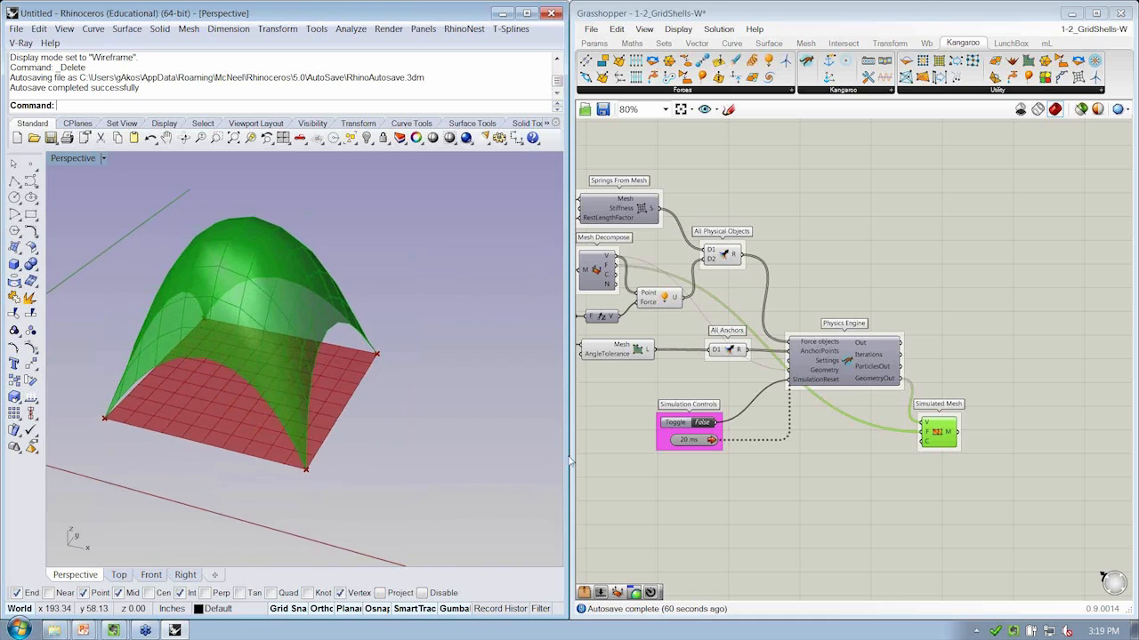
Step: Deselect the Simulated Mesh component and pause the 20 ms timer that drives the simulation
click(663, 474)
right_drag(663, 474, 792, 479)
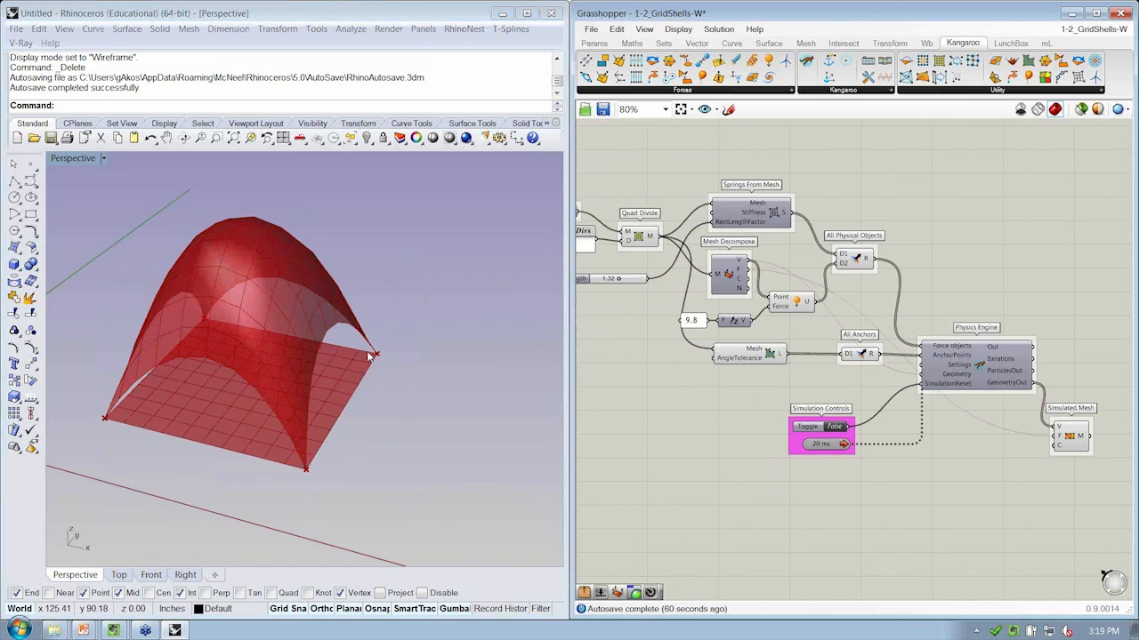
right_drag(321, 377, 327, 325)
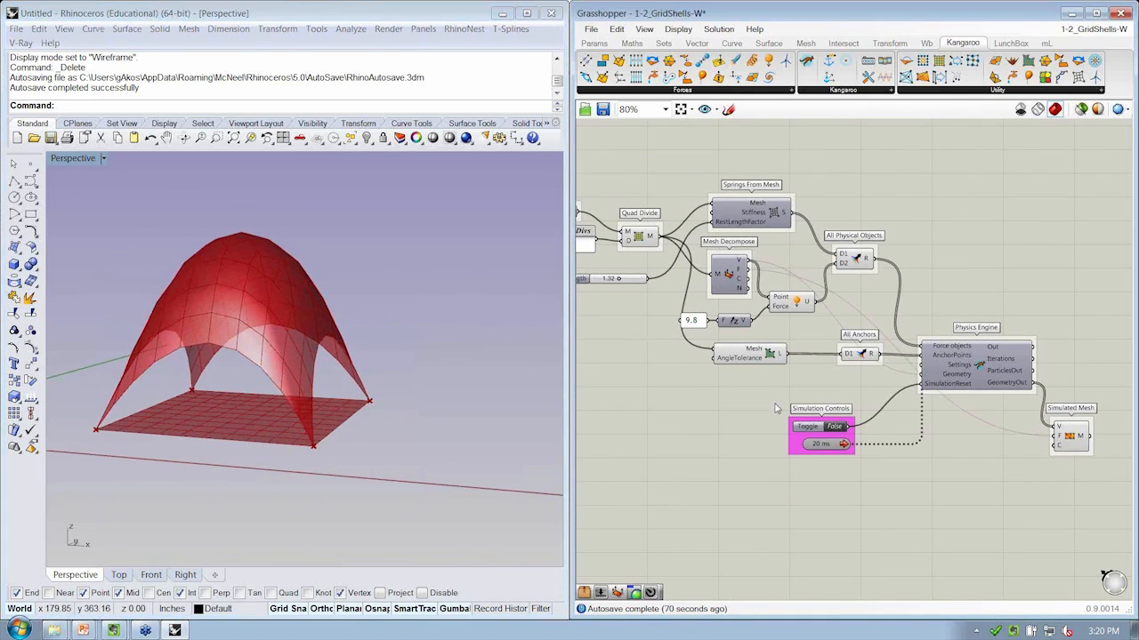
right_drag(959, 441, 934, 438)
right_drag(978, 482, 964, 484)
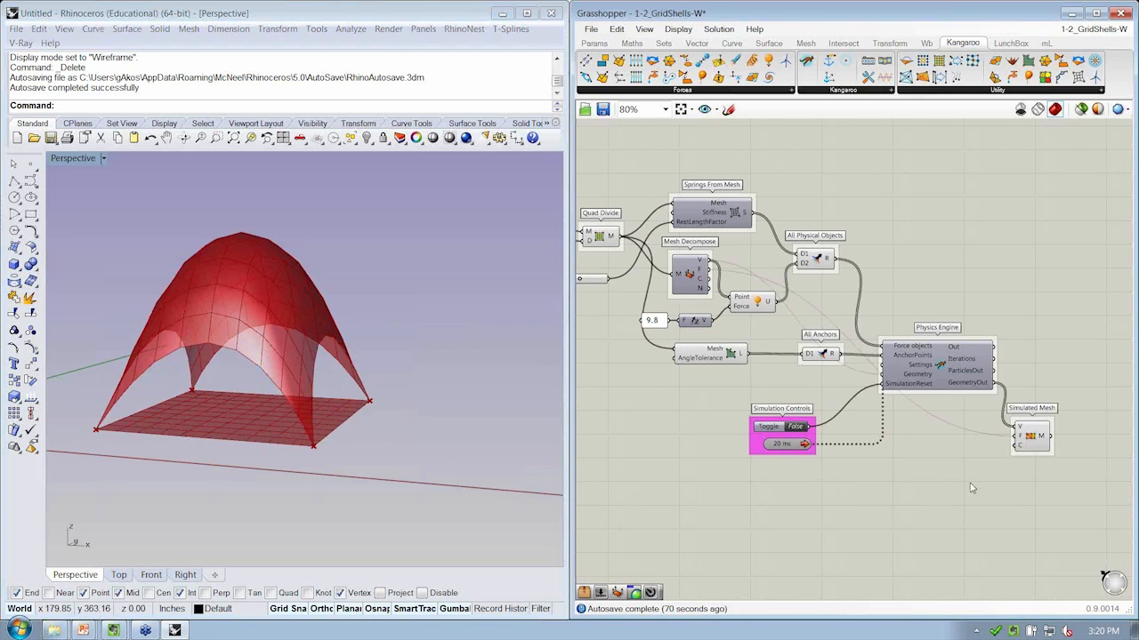
click(994, 632)
Step: Examine the paused shell from above and from the side, and the wires from GeometryOut into Simulated Mesh
right_drag(941, 471, 936, 454)
right_drag(512, 330, 485, 378)
scroll(884, 397, up, 3)
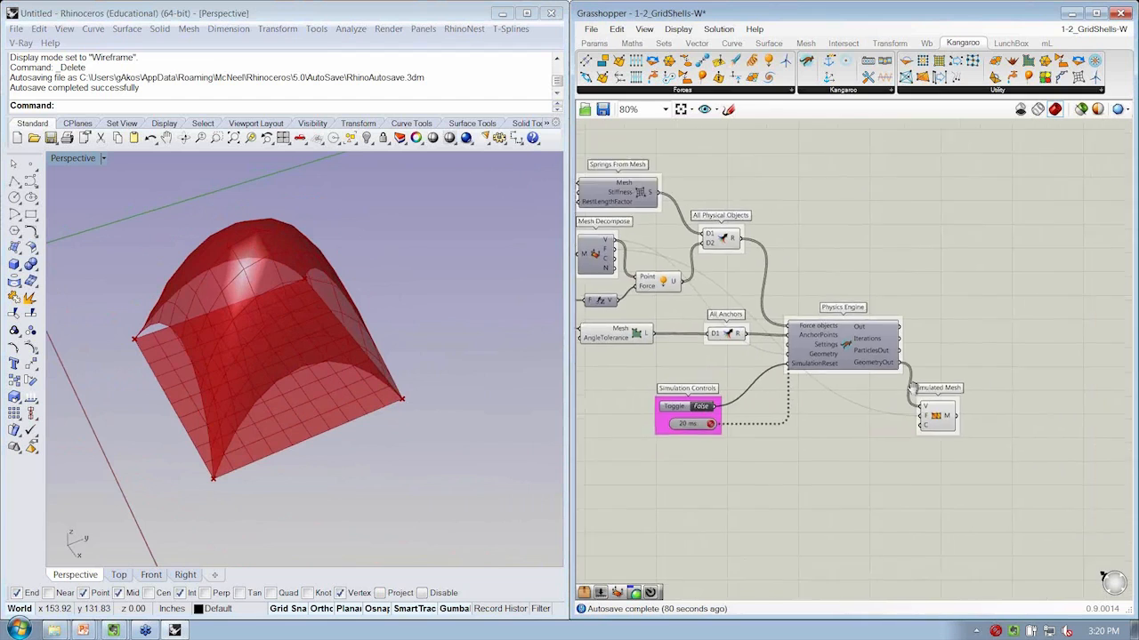
click(784, 375)
drag(784, 374, 911, 374)
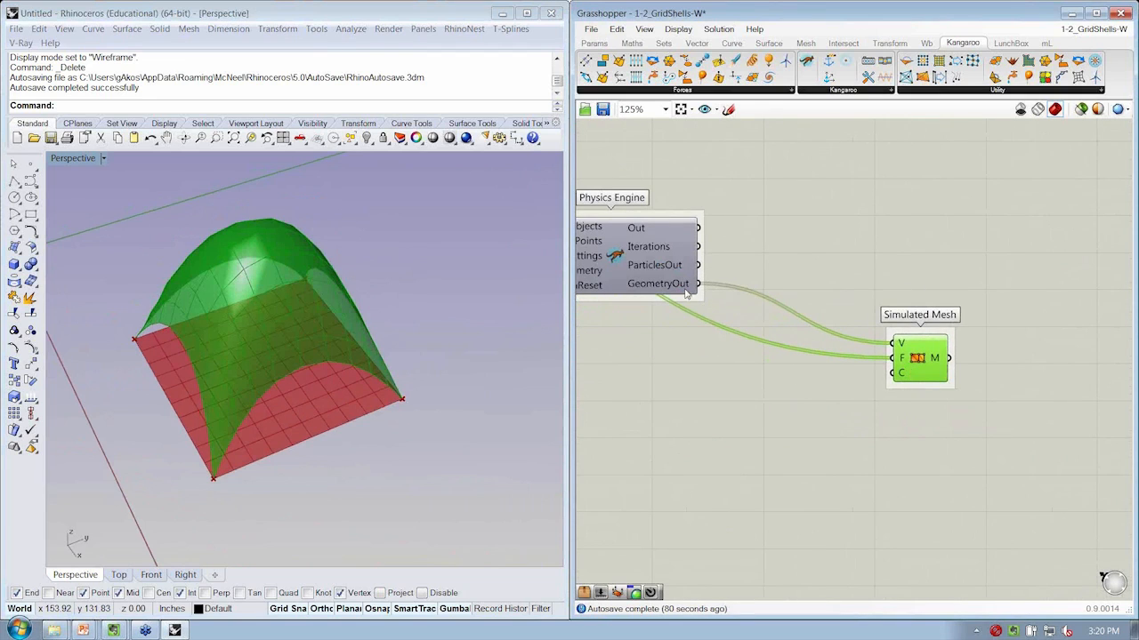
right_drag(723, 288, 714, 284)
right_drag(730, 246, 756, 239)
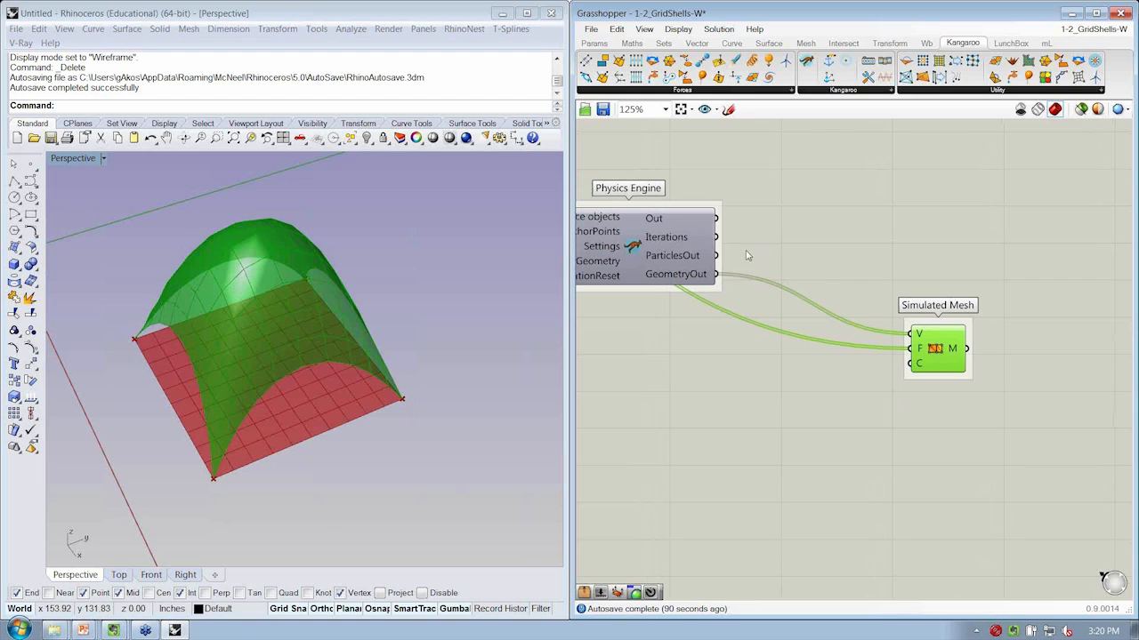
drag(747, 255, 880, 408)
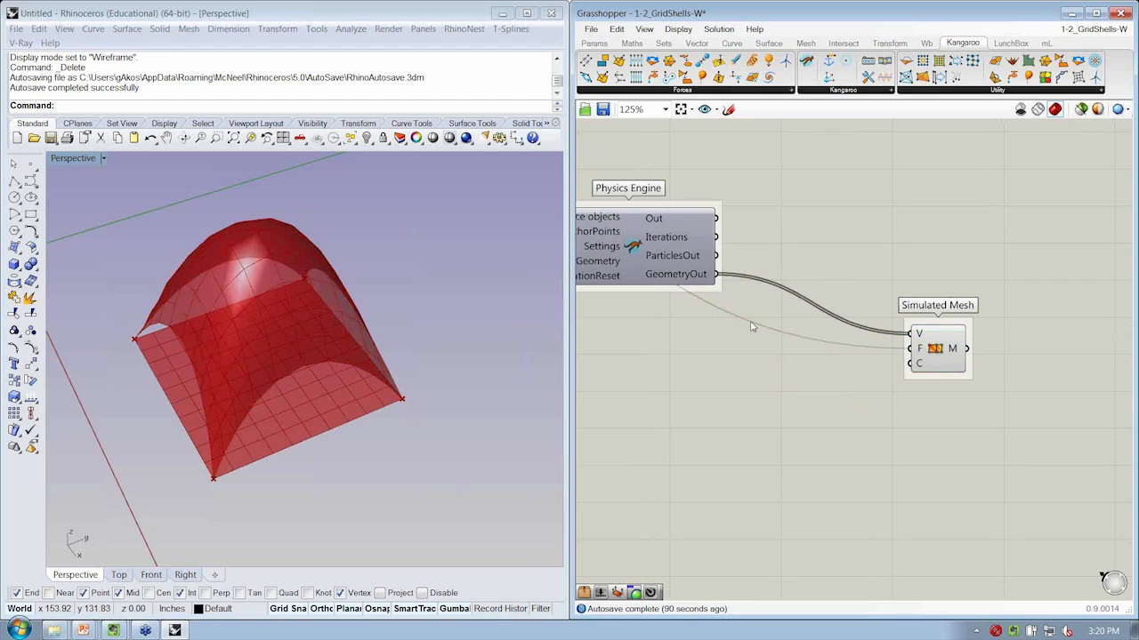
right_drag(373, 396, 360, 366)
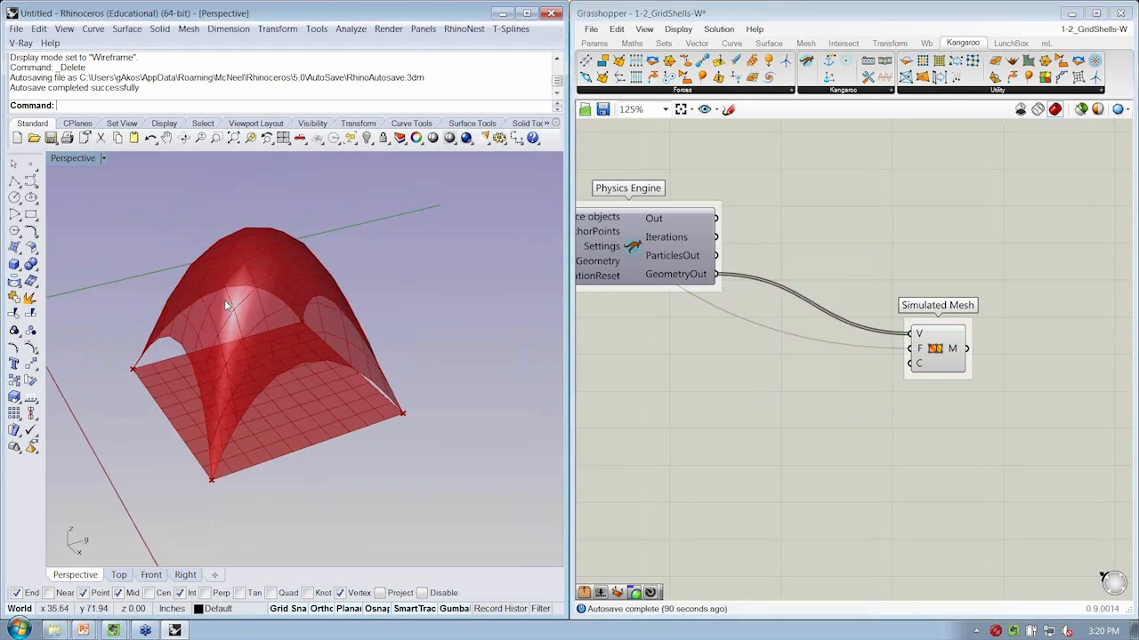
right_drag(225, 346, 229, 191)
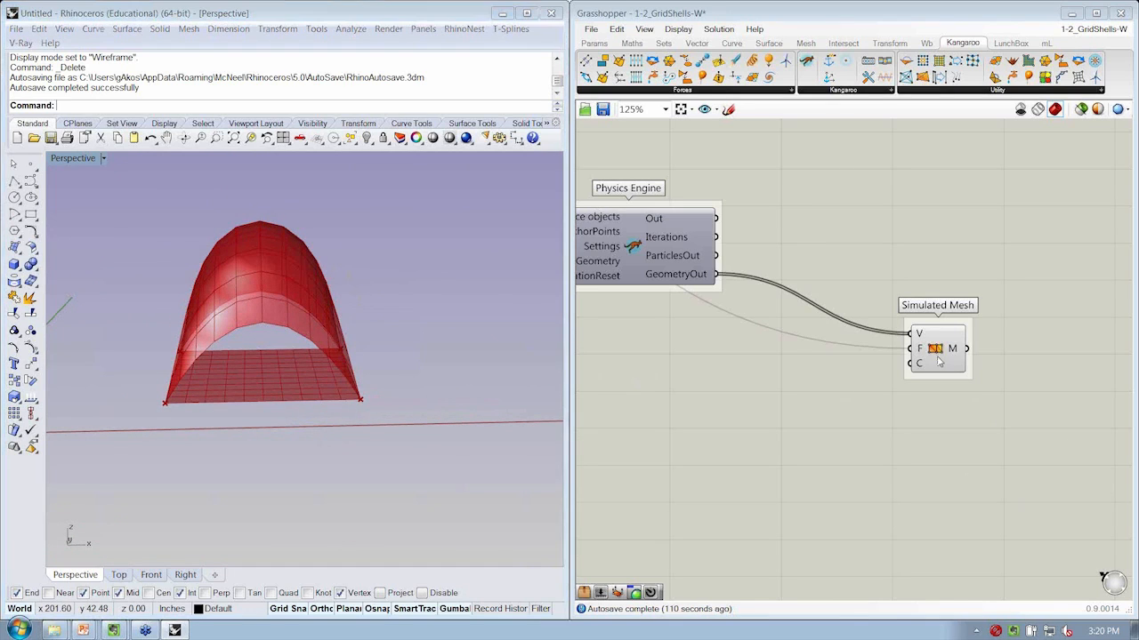
Step: Move the Simulated Mesh component up beside the Physics Engine's GeometryOut output, clearing space below its wires
drag(936, 351, 985, 295)
mouse_move(685, 278)
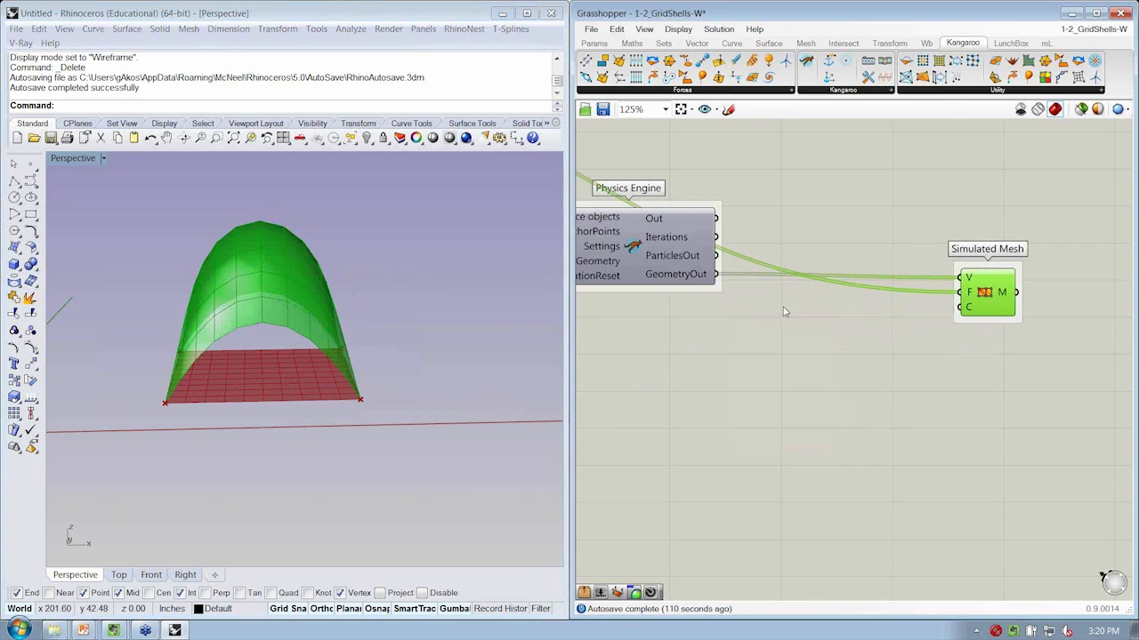
right_drag(782, 299, 756, 286)
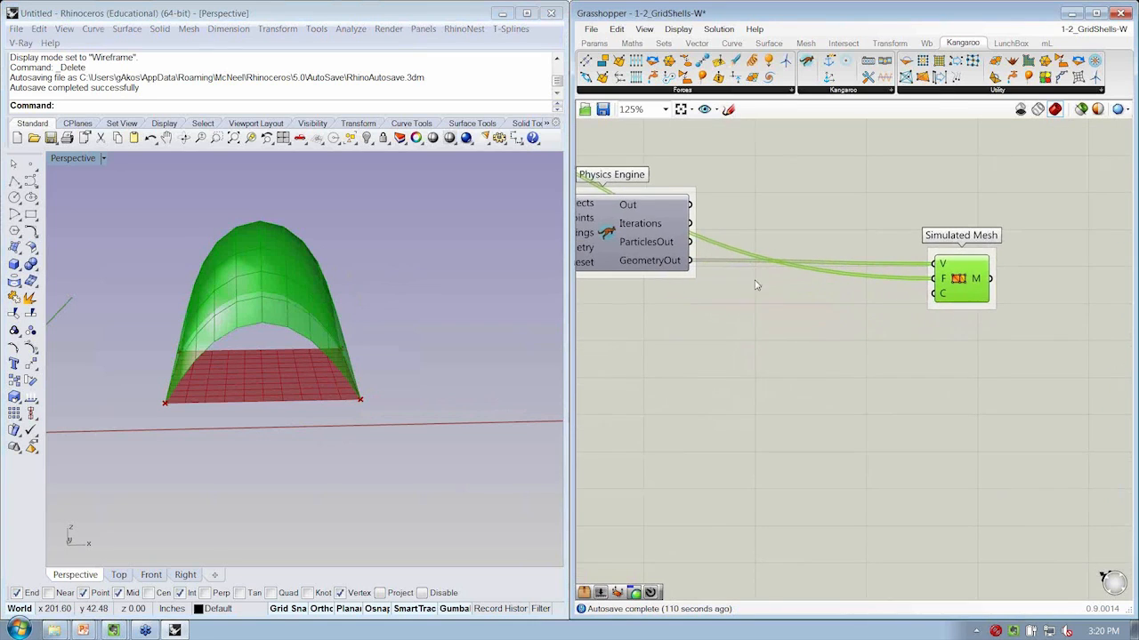
Step: Add a point Decompose component below the wires, feed GeometryOut into its P input, and inspect its Z values
click(698, 44)
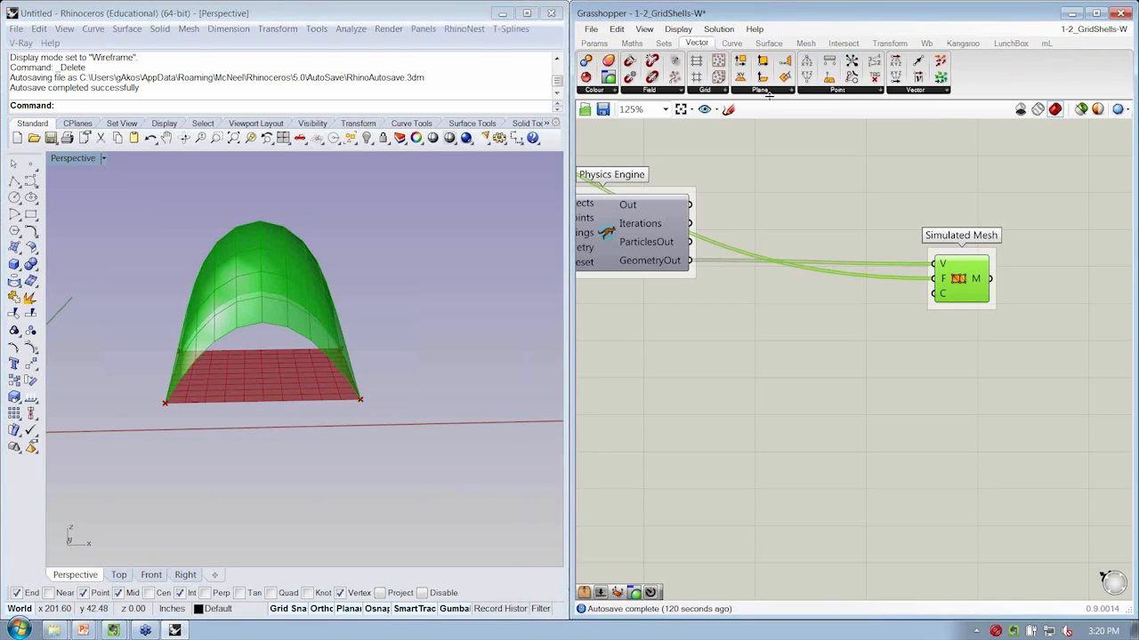
click(836, 90)
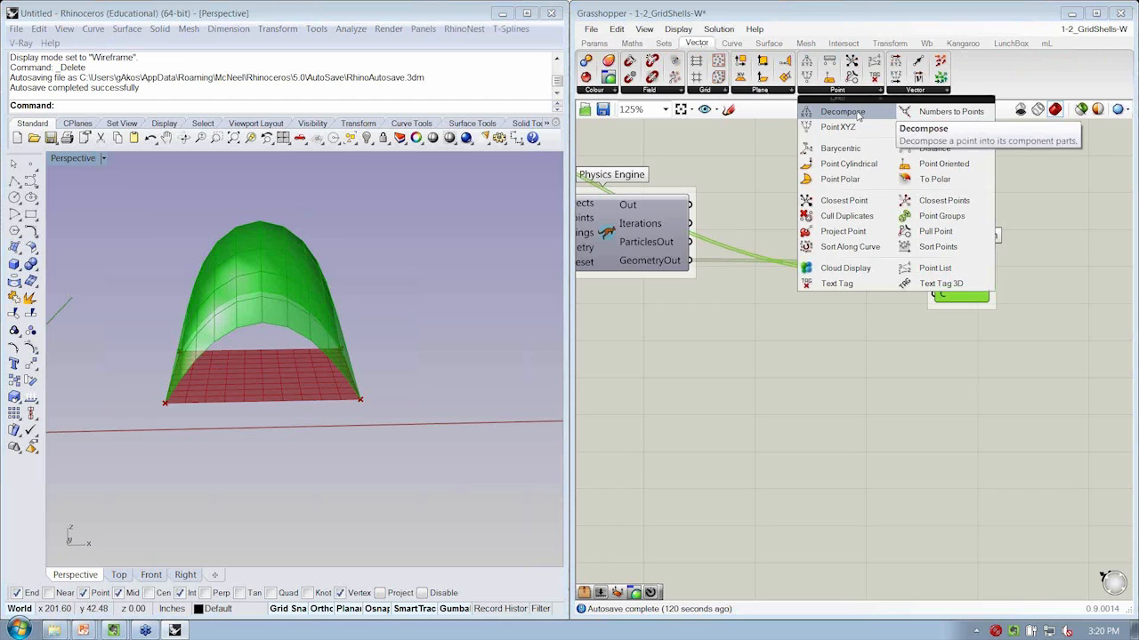
drag(859, 116, 772, 330)
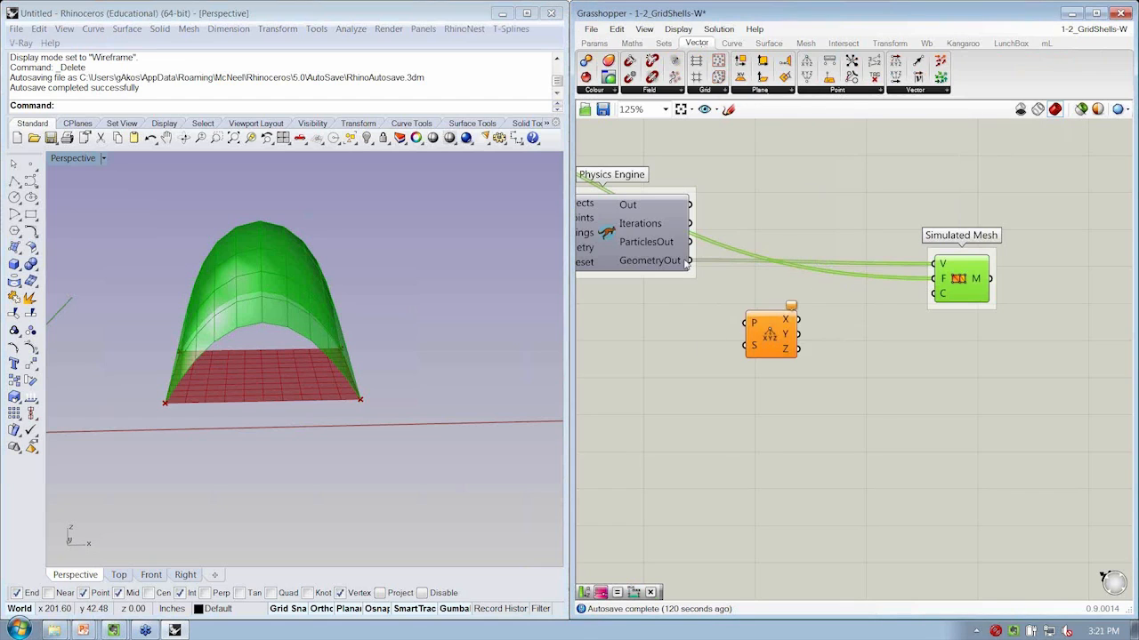
drag(685, 266, 742, 332)
mouse_move(767, 351)
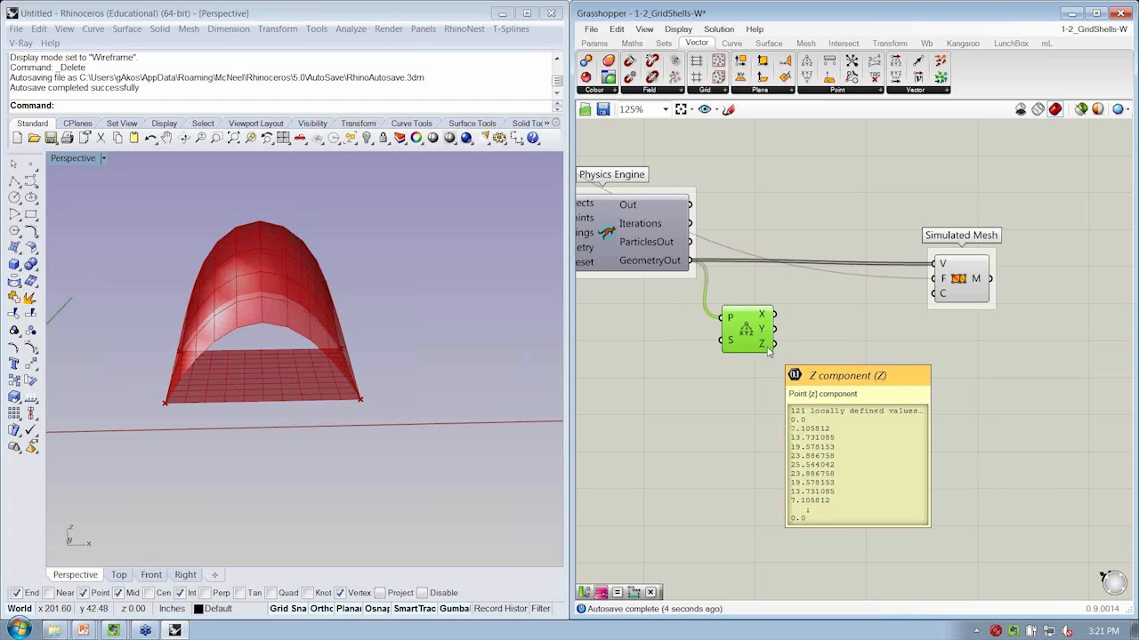
Step: Add a Bounds component beside Decompose, connect the Z output to its N input, and check the resulting domain
right_drag(817, 327, 784, 326)
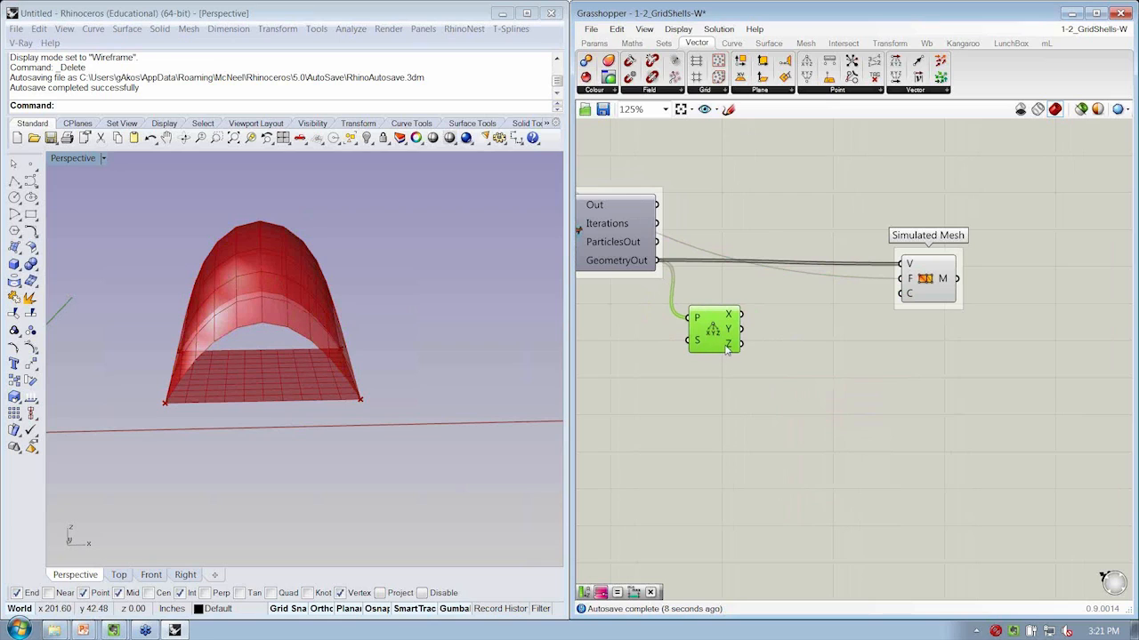
click(632, 44)
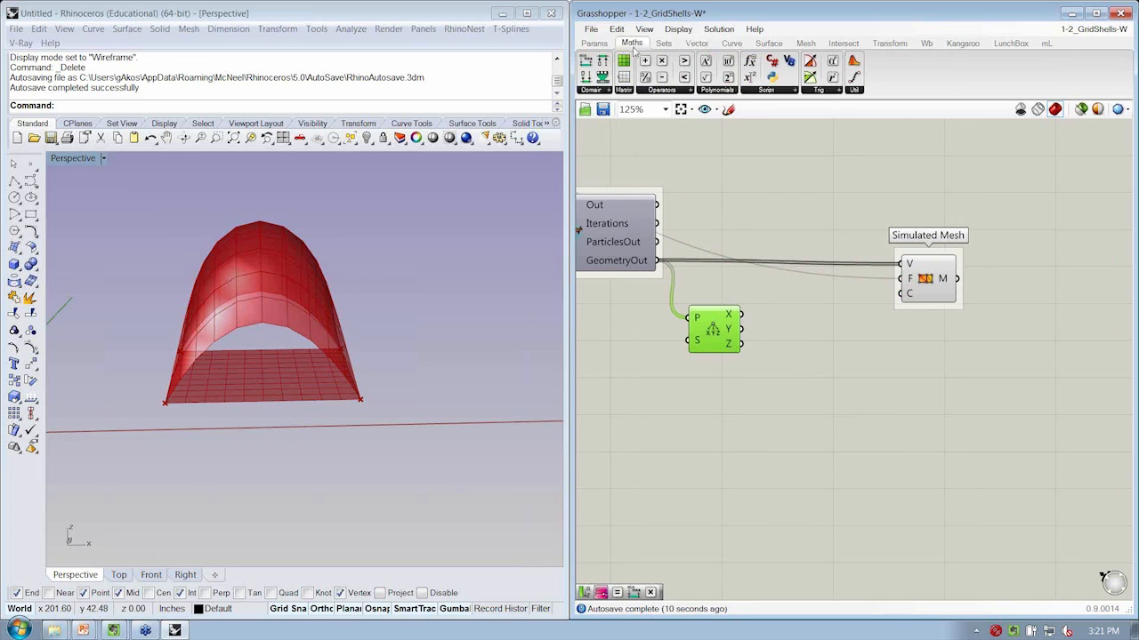
click(587, 91)
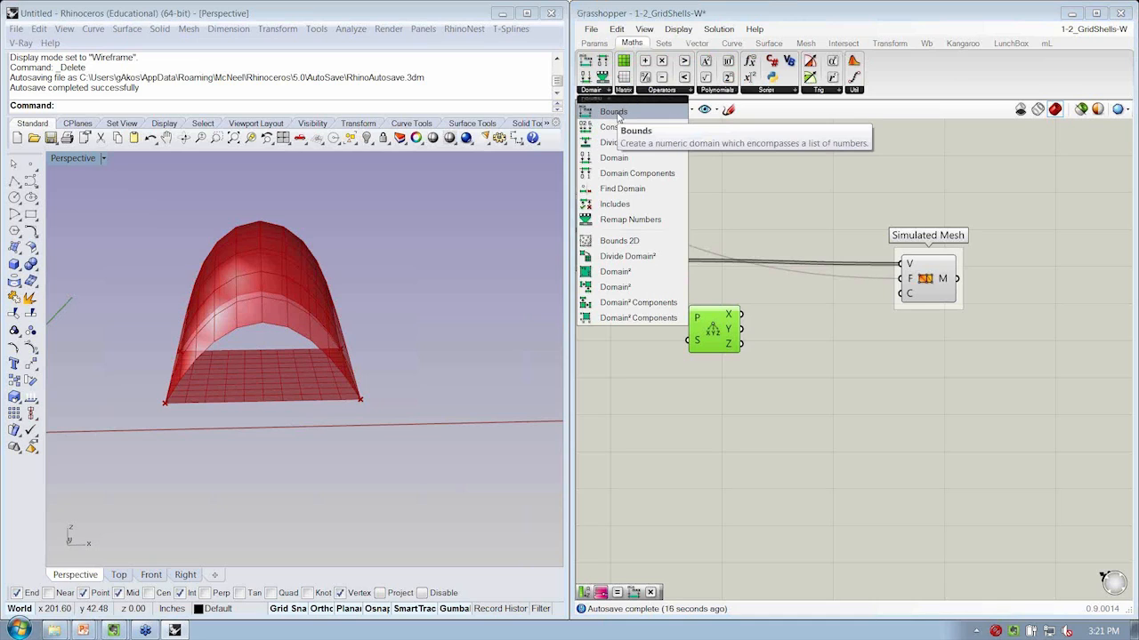
click(602, 114)
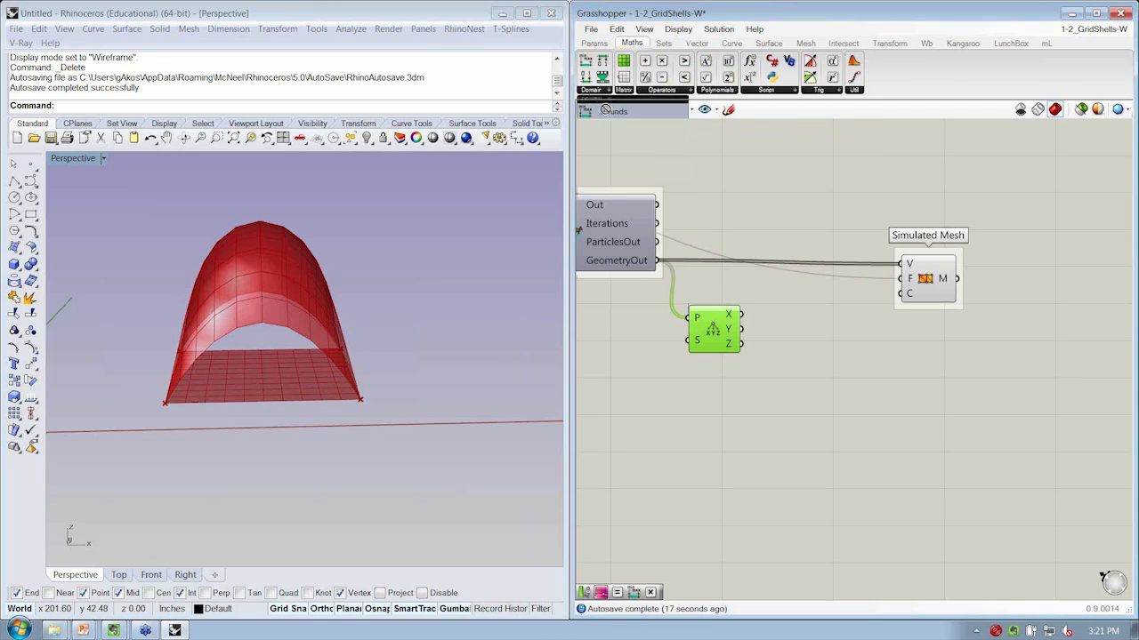
click(806, 383)
mouse_move(587, 66)
mouse_down()
mouse_move(769, 399)
mouse_move(811, 395)
mouse_up()
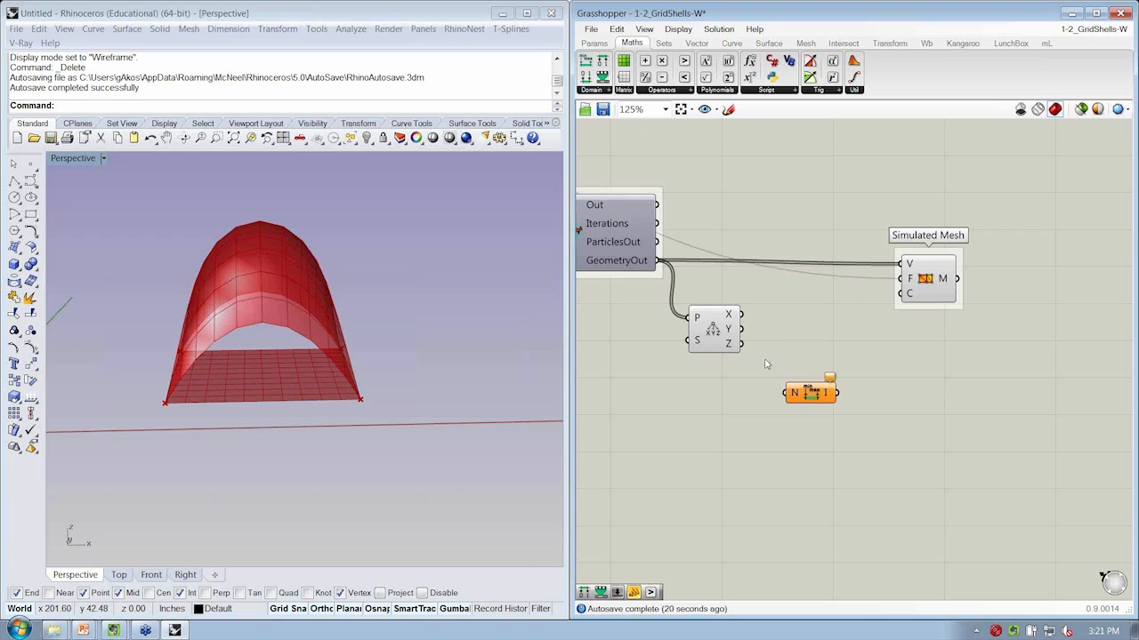
mouse_move(742, 344)
mouse_down()
mouse_move(776, 393)
mouse_move(805, 398)
mouse_move(790, 372)
mouse_up()
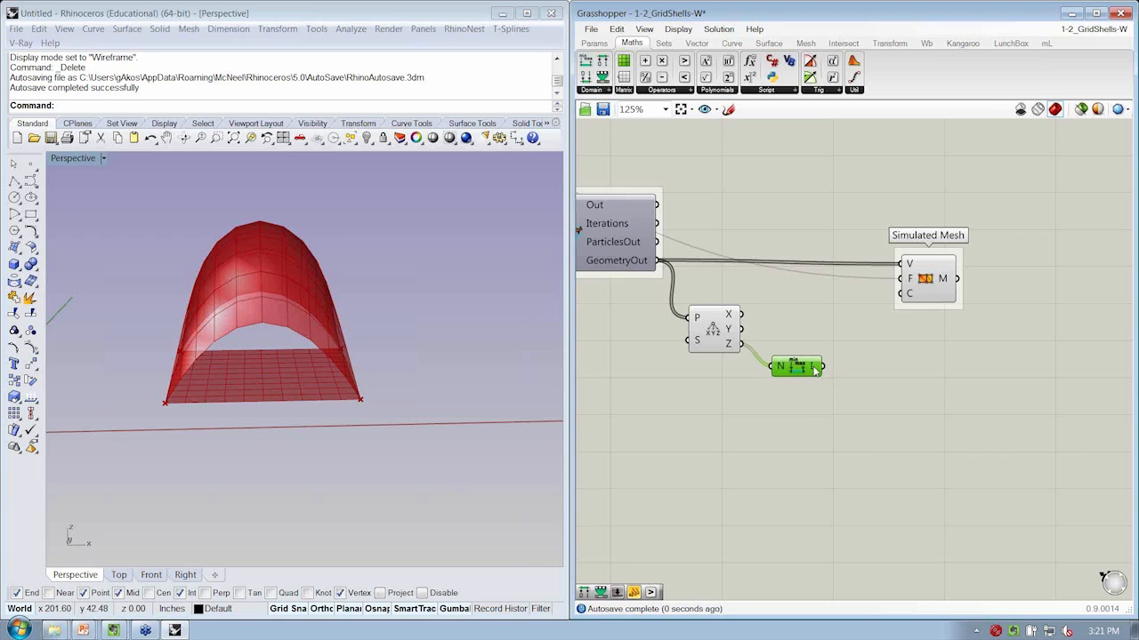
mouse_move(815, 372)
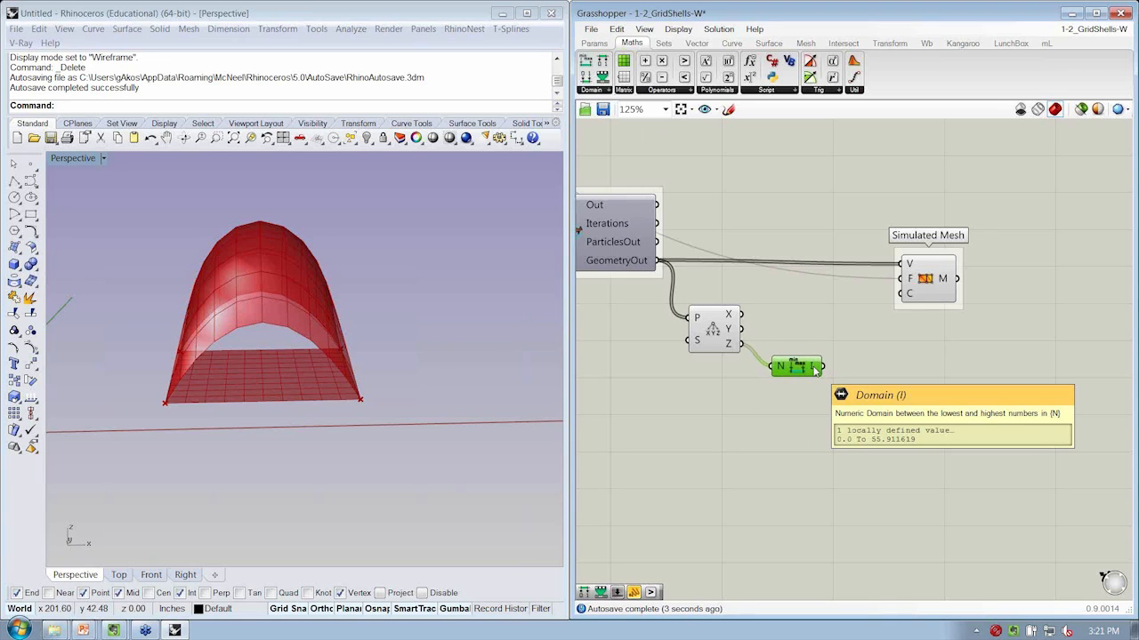
drag(803, 370, 798, 361)
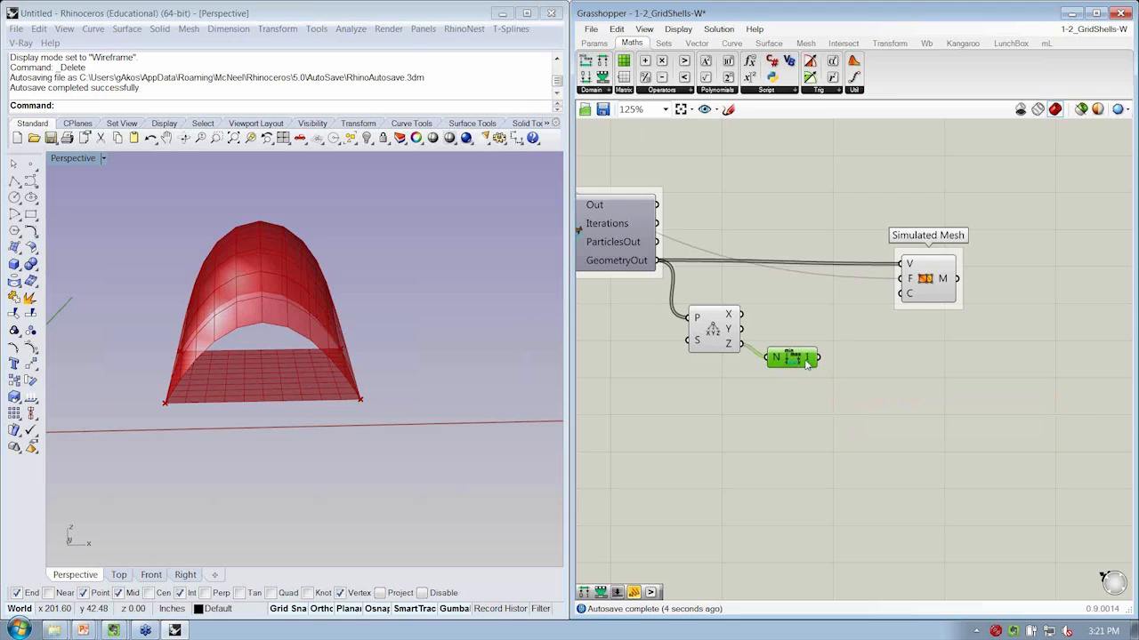
Step: Add a Gradient component below Bounds and apply the red-orange-yellow-blue preset to it
right_drag(841, 347, 758, 347)
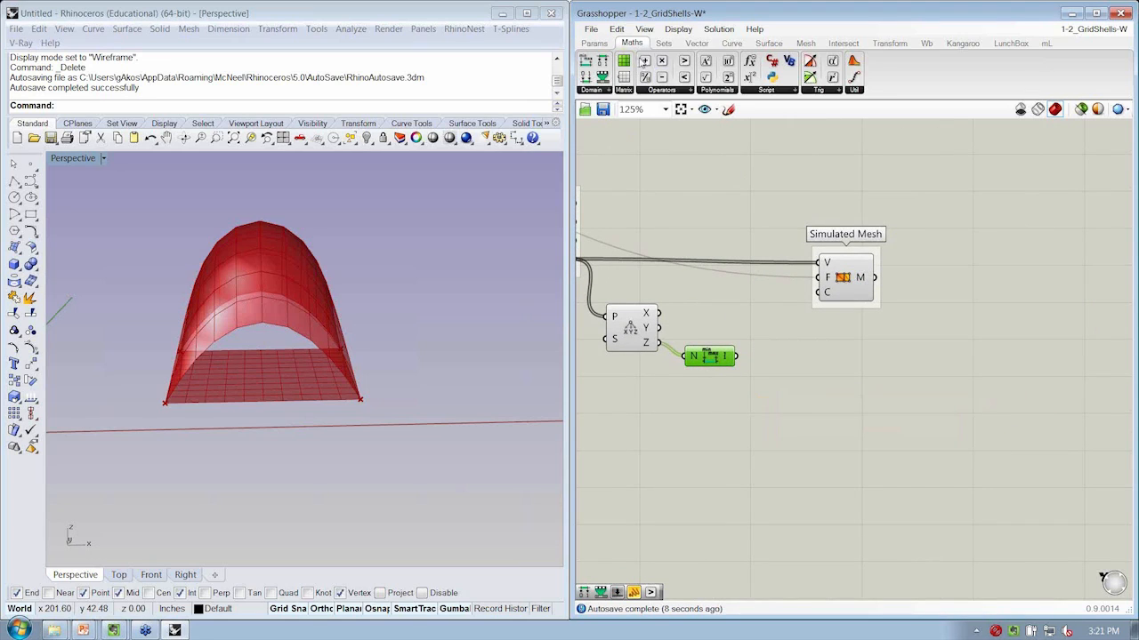
click(595, 43)
click(790, 92)
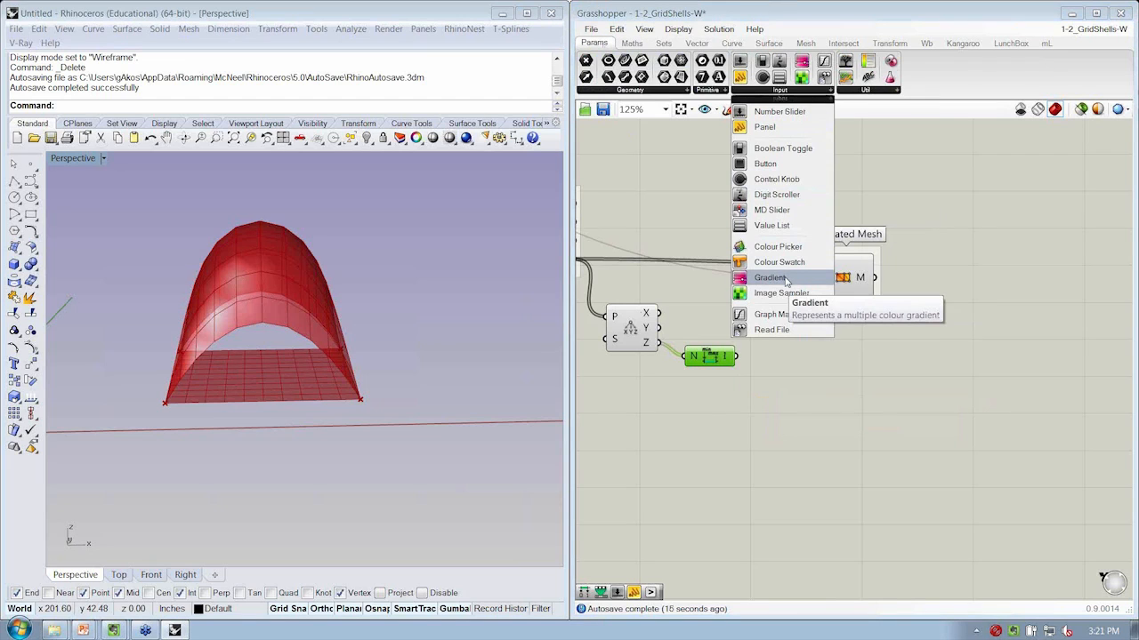
drag(787, 281, 800, 435)
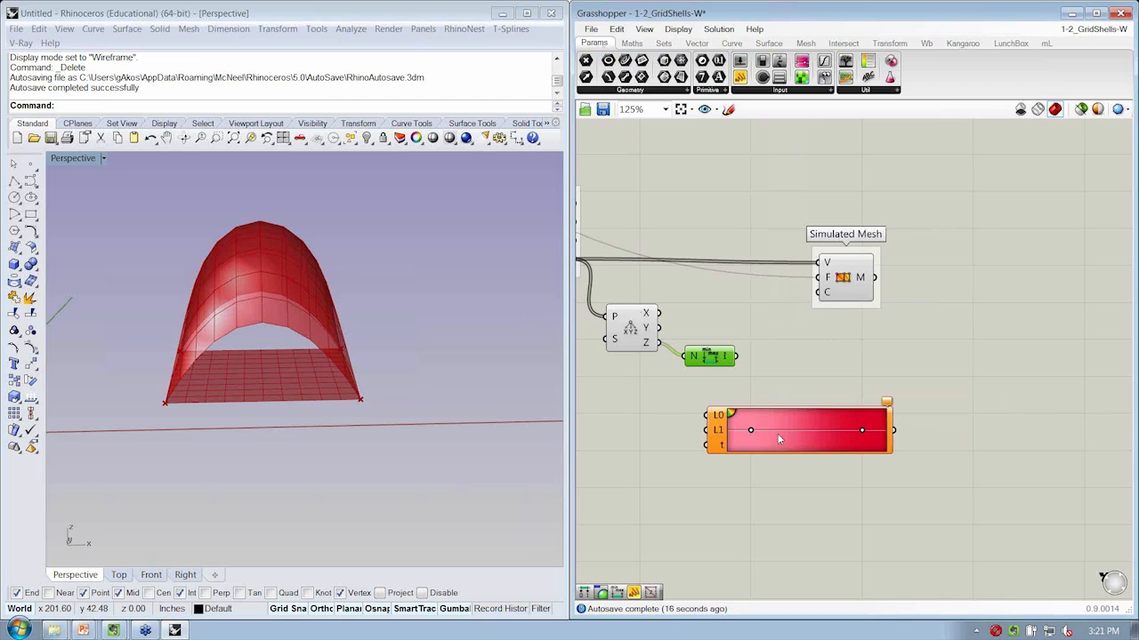
right_click(774, 454)
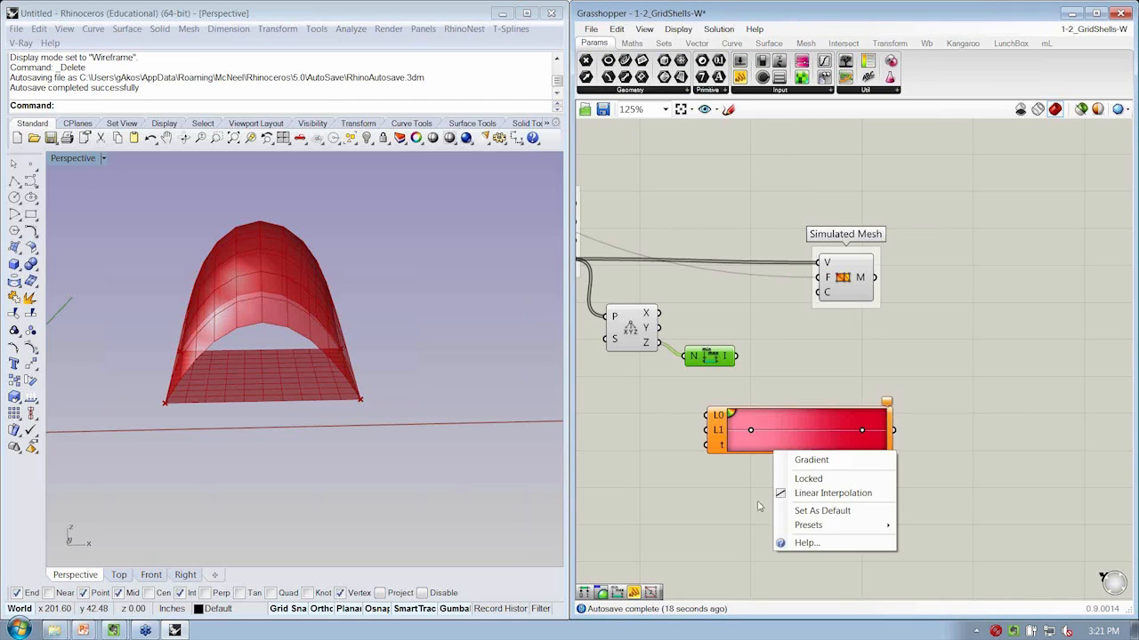
mouse_move(796, 525)
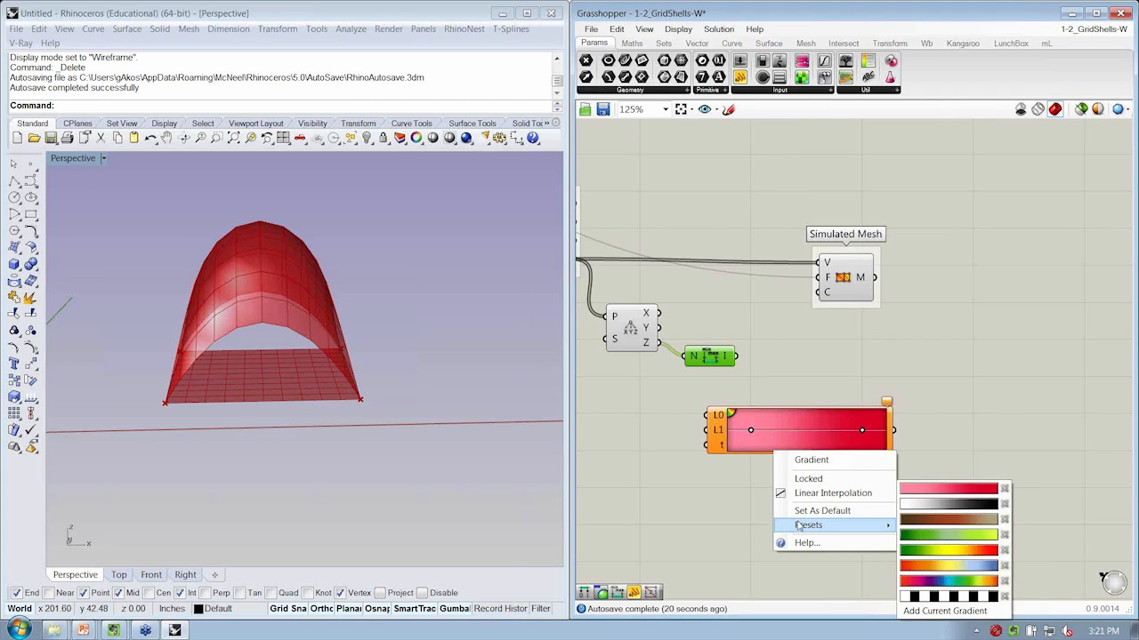
click(908, 568)
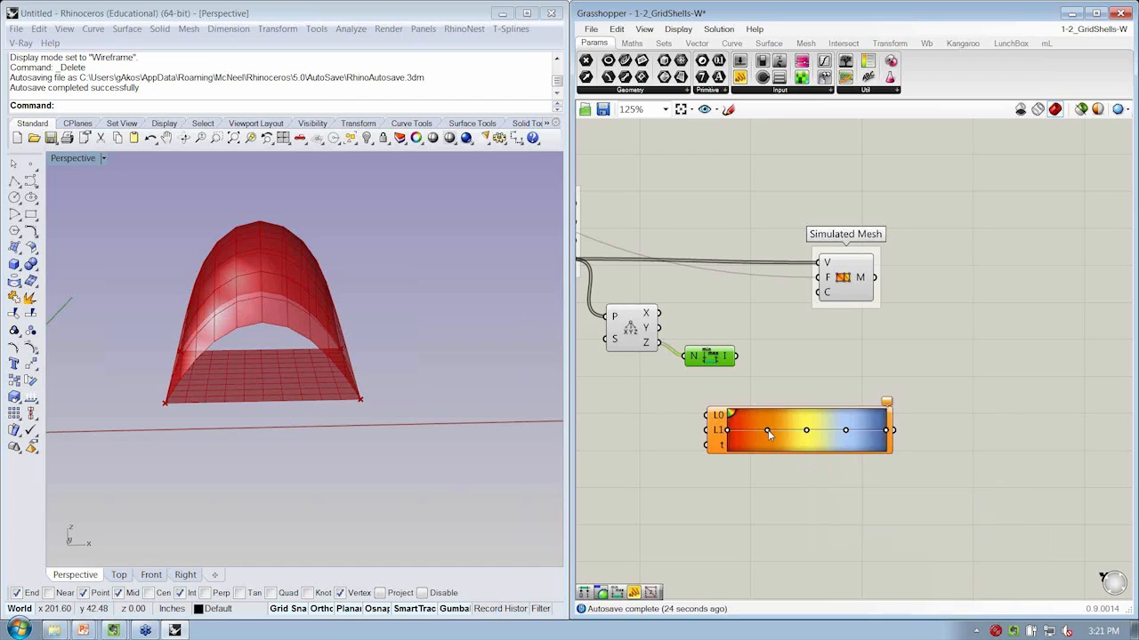
Step: Remove the gradient's orange and light-blue grips and reverse the end colours to run from blue through yellow to red
drag(767, 431, 799, 338)
drag(845, 432, 848, 341)
mouse_move(886, 433)
mouse_down()
mouse_move(757, 434)
mouse_move(888, 429)
mouse_up()
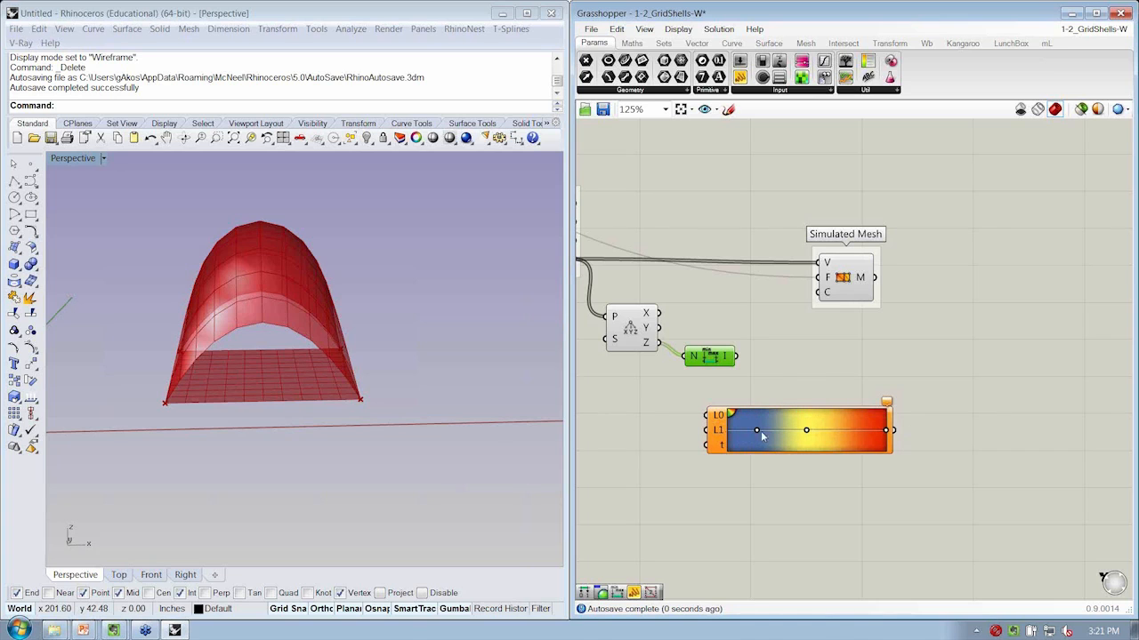
drag(757, 433, 782, 425)
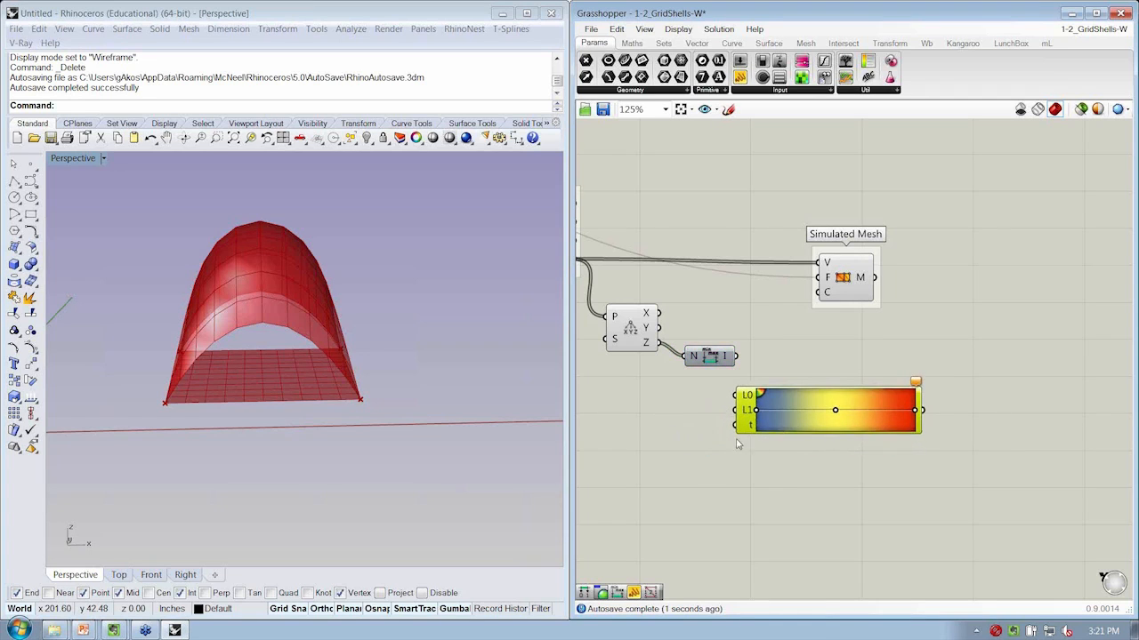
Step: Arrange Bounds and the gradient closer to Decompose, and connect the Z output to the gradient's t input
right_drag(706, 416, 753, 421)
scroll(748, 398, up, 1)
drag(769, 367, 768, 324)
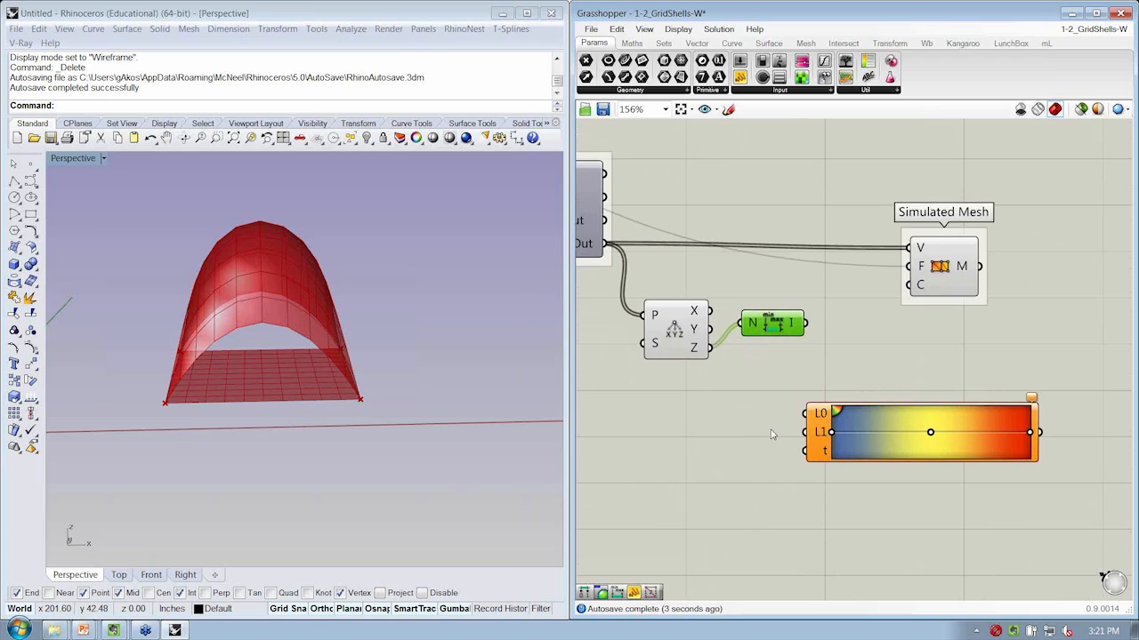
drag(822, 451, 832, 397)
scroll(832, 395, up, 2)
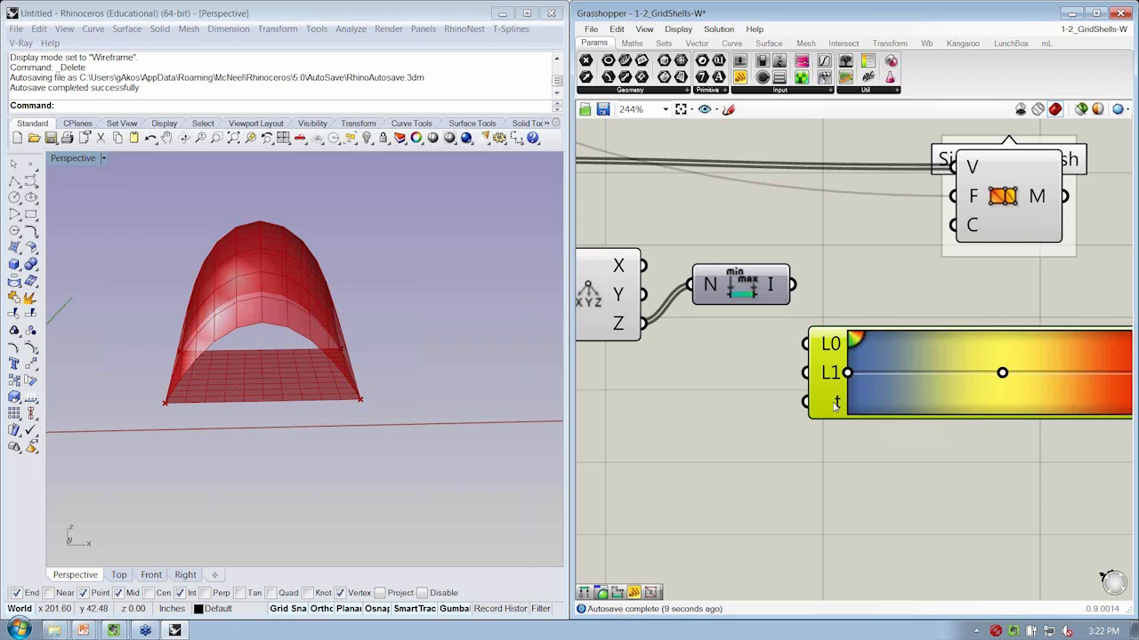
scroll(835, 403, down, 4)
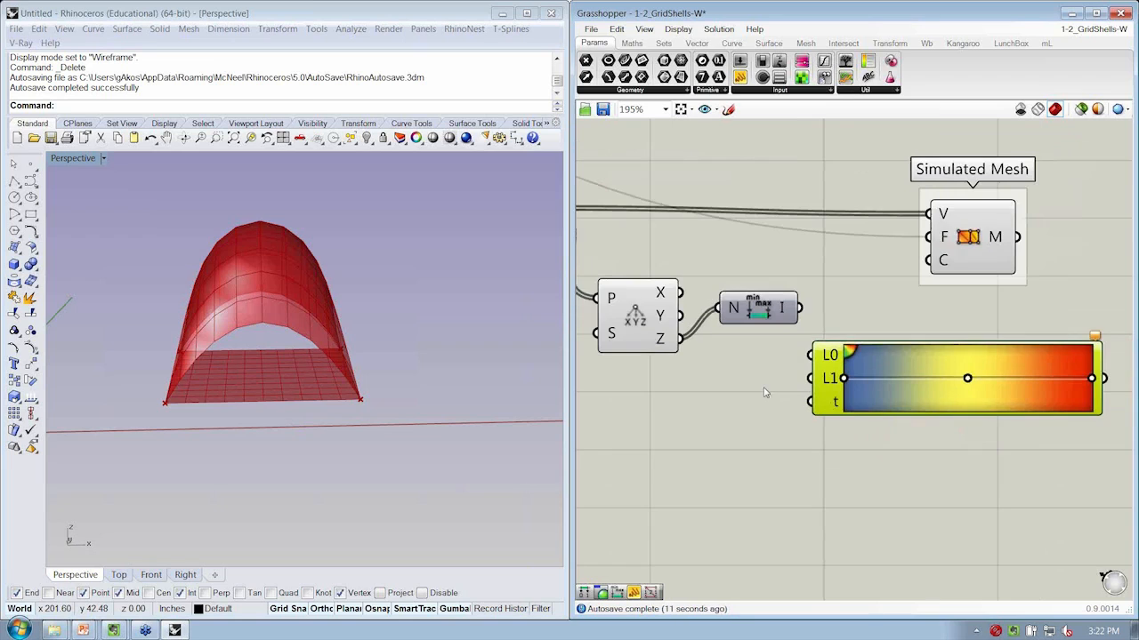
drag(699, 367, 783, 408)
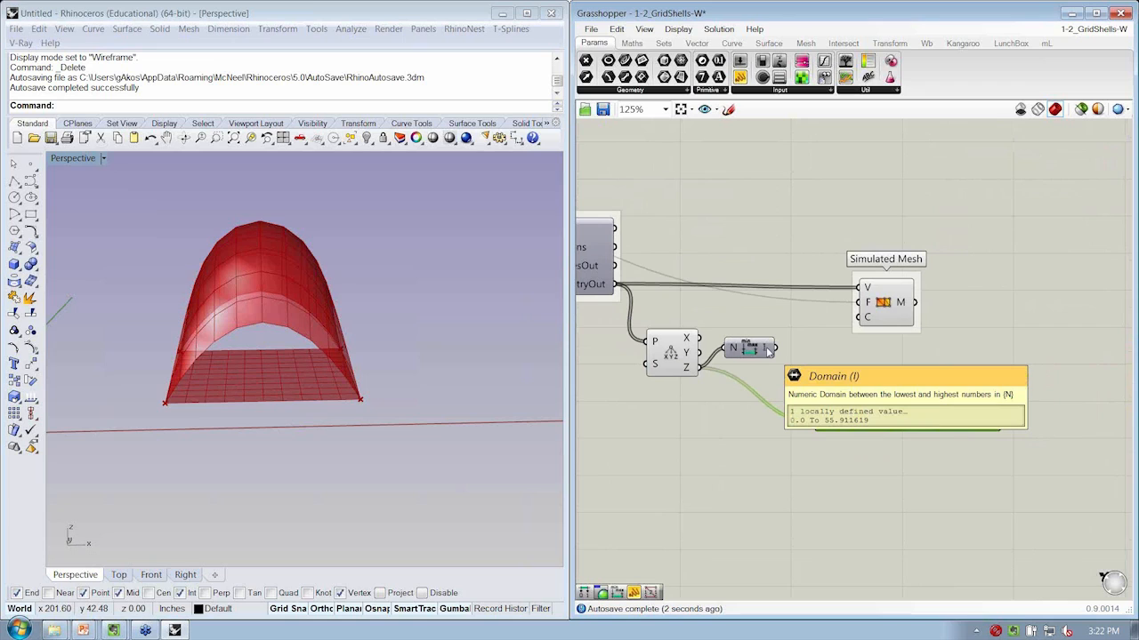
Step: Add a Domain Components component beside Bounds and connect the Bounds output I to its input
click(632, 42)
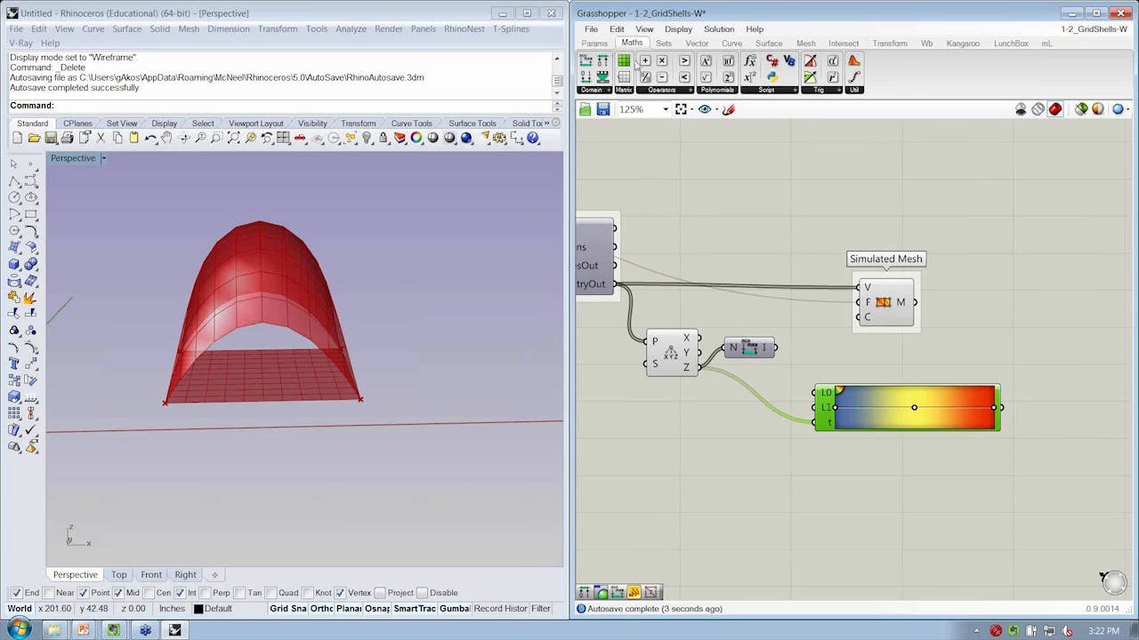
click(603, 91)
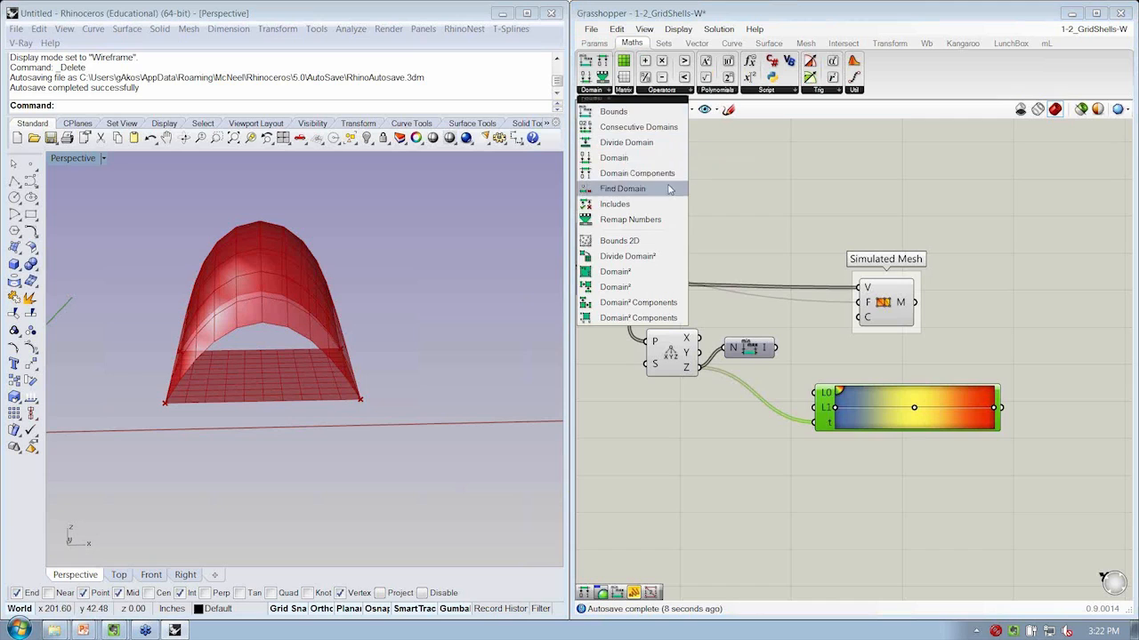
drag(668, 173, 817, 354)
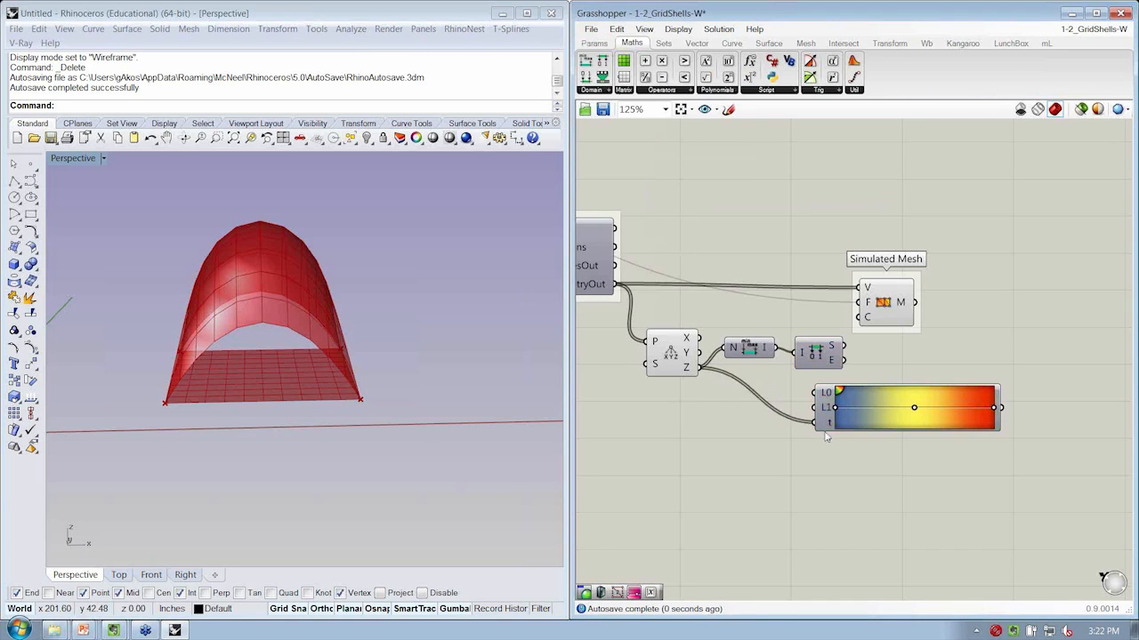
Step: Connect the domain's S and E outputs to the gradient's L0 and L1 inputs, and place the gradient right beside that component
drag(827, 430, 871, 422)
drag(845, 345, 809, 355)
click(824, 357)
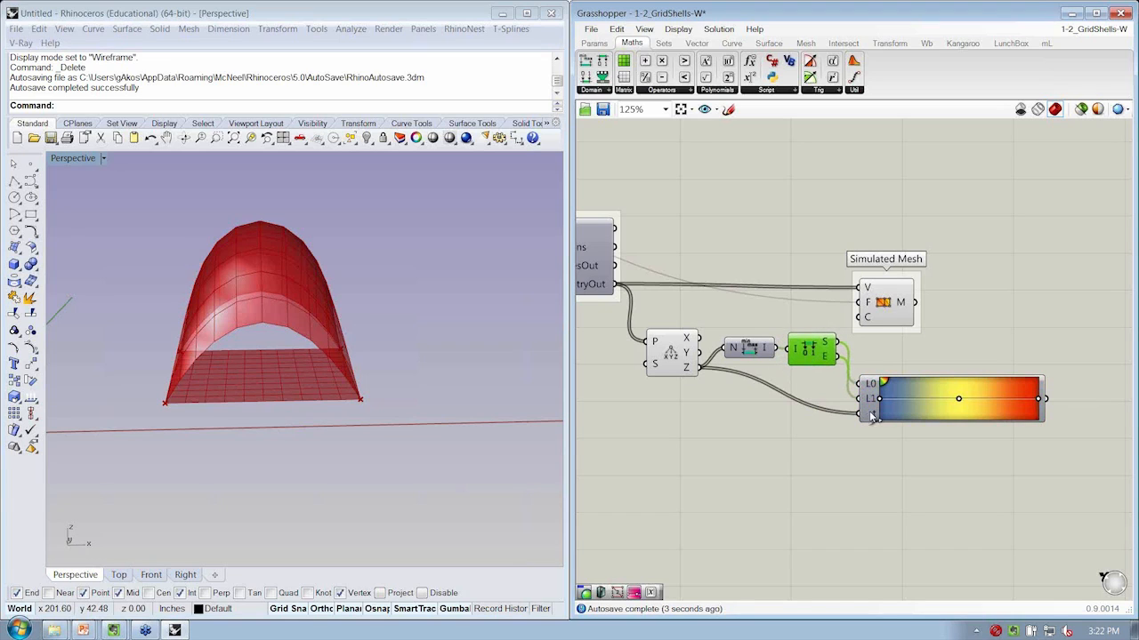
drag(871, 394, 866, 354)
Step: Move the Simulated Mesh component past the gradient and connect the gradient's output to its C input
right_drag(876, 319, 856, 328)
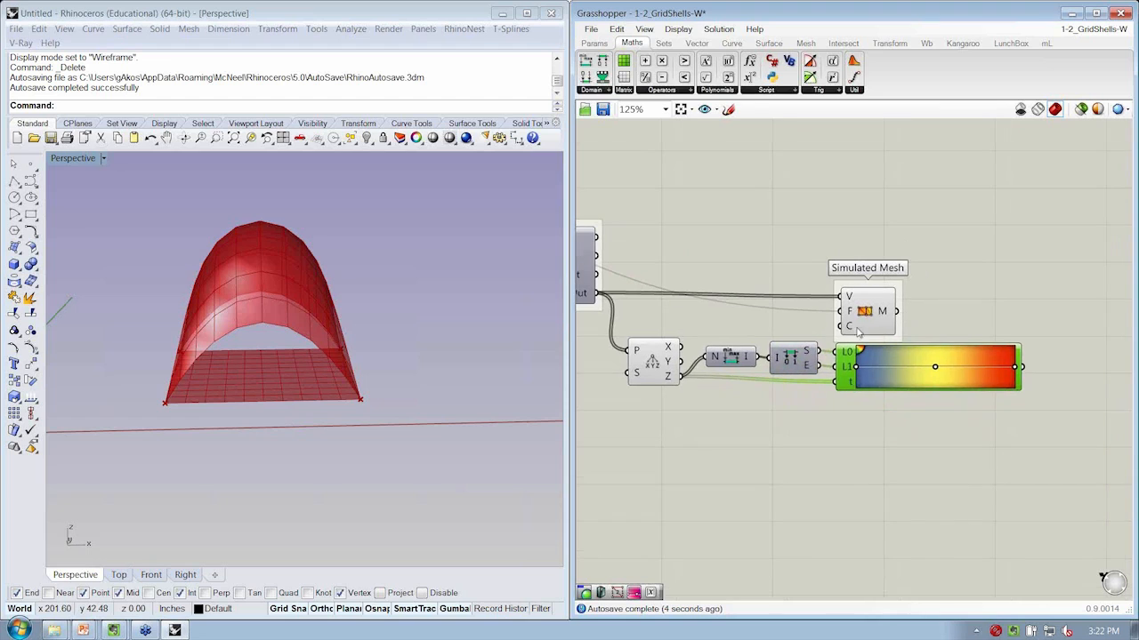
scroll(623, 541, down, 1)
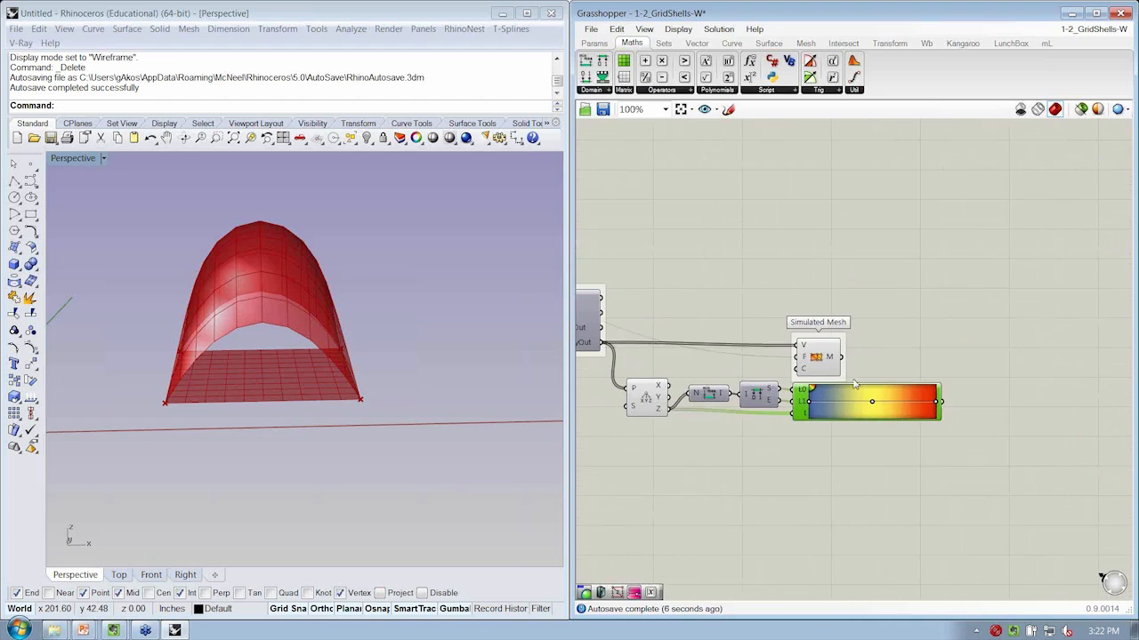
click(847, 354)
drag(847, 354, 998, 360)
click(973, 373)
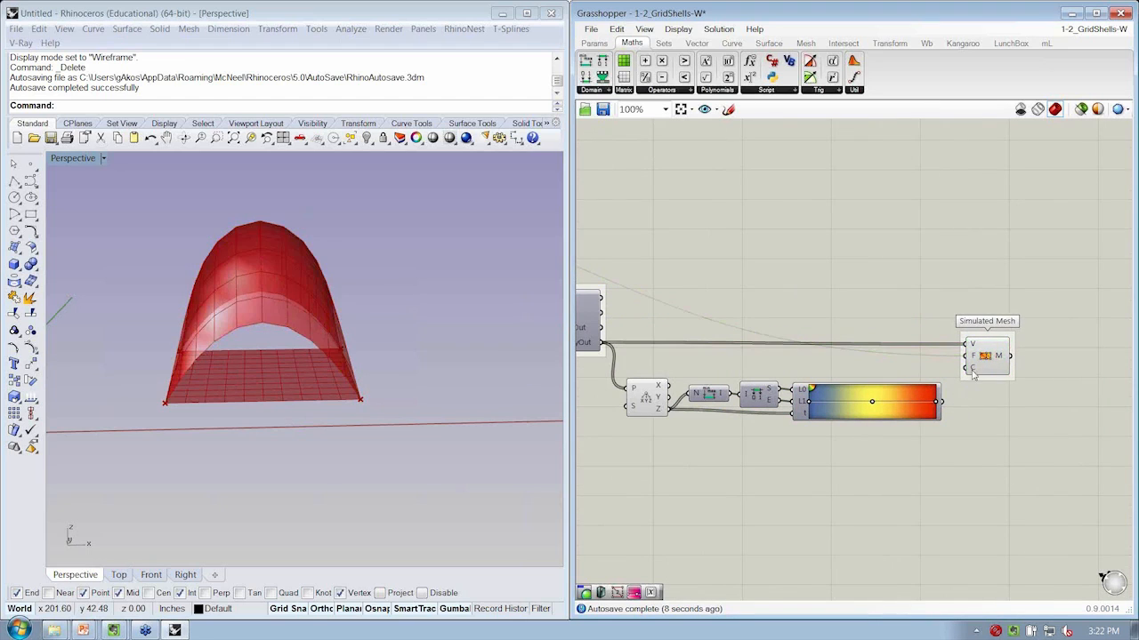
click(974, 350)
click(679, 347)
drag(948, 408, 967, 368)
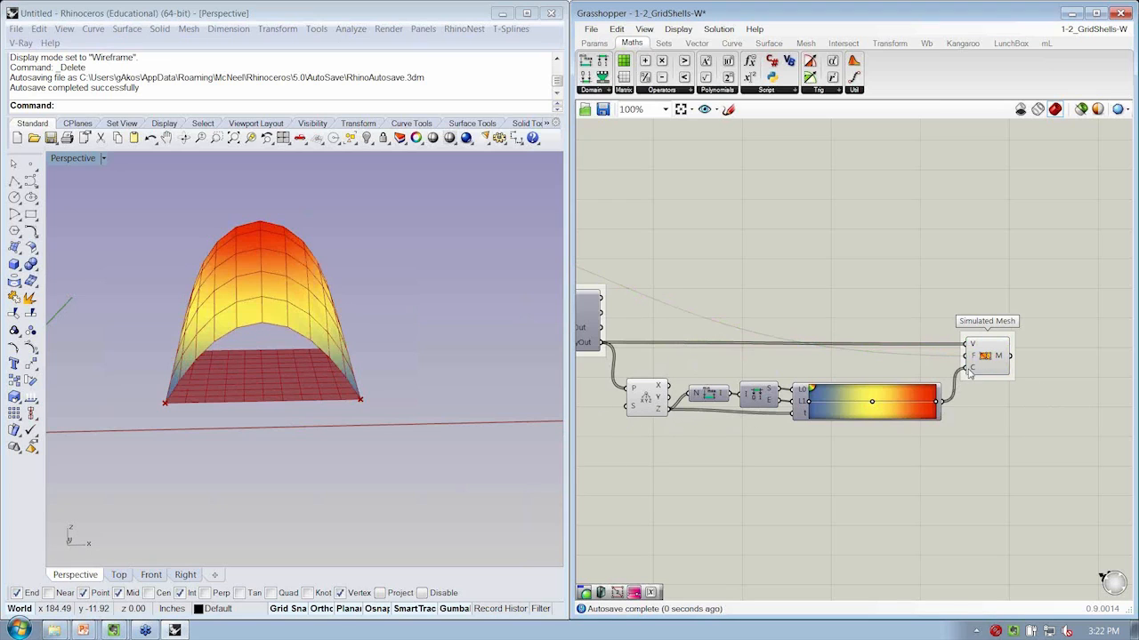
Step: Shift the gradient's blue grip inward toward the yellow one to widen the blue zone at the mesh's supports
right_drag(620, 428, 761, 425)
scroll(819, 427, down, 1)
right_drag(498, 346, 471, 327)
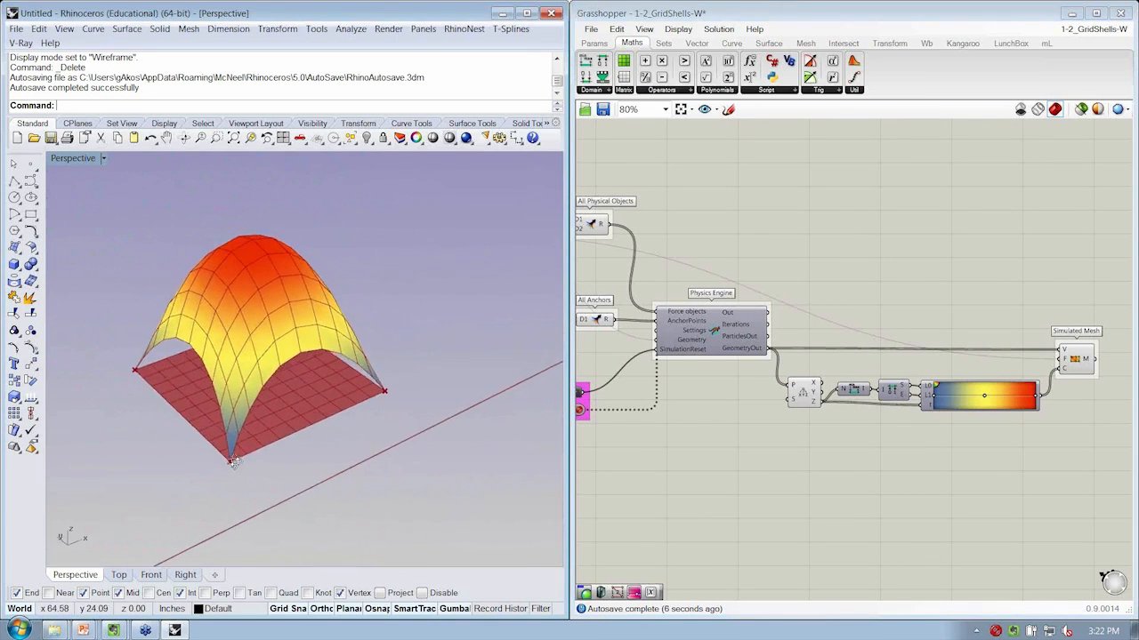
right_drag(233, 459, 347, 420)
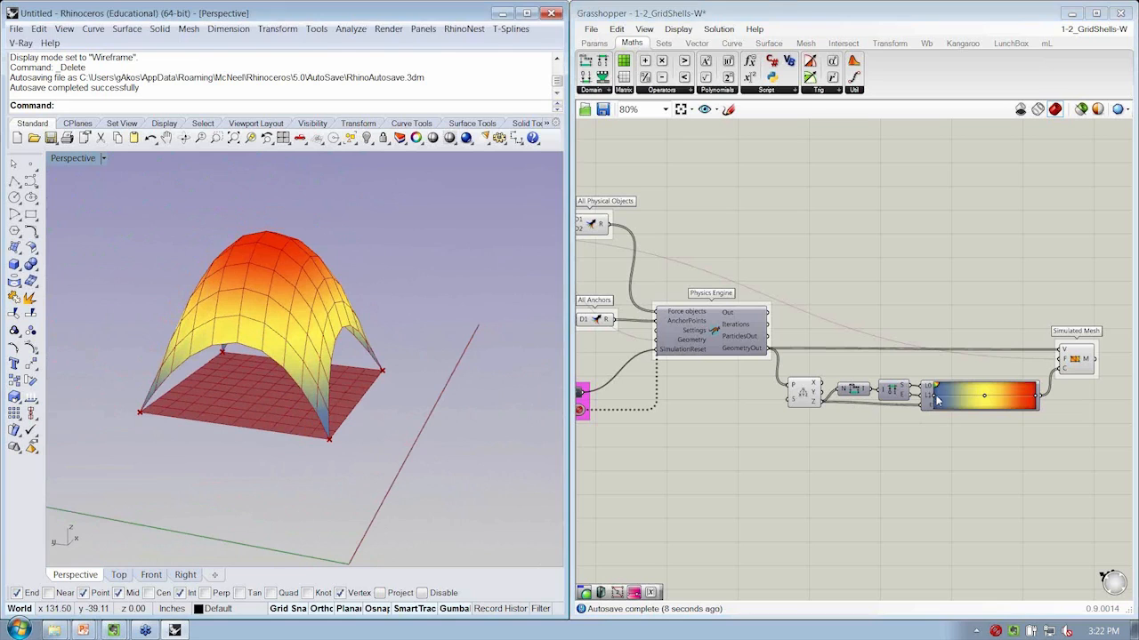
mouse_move(936, 400)
mouse_down()
mouse_move(964, 407)
mouse_move(953, 409)
mouse_up()
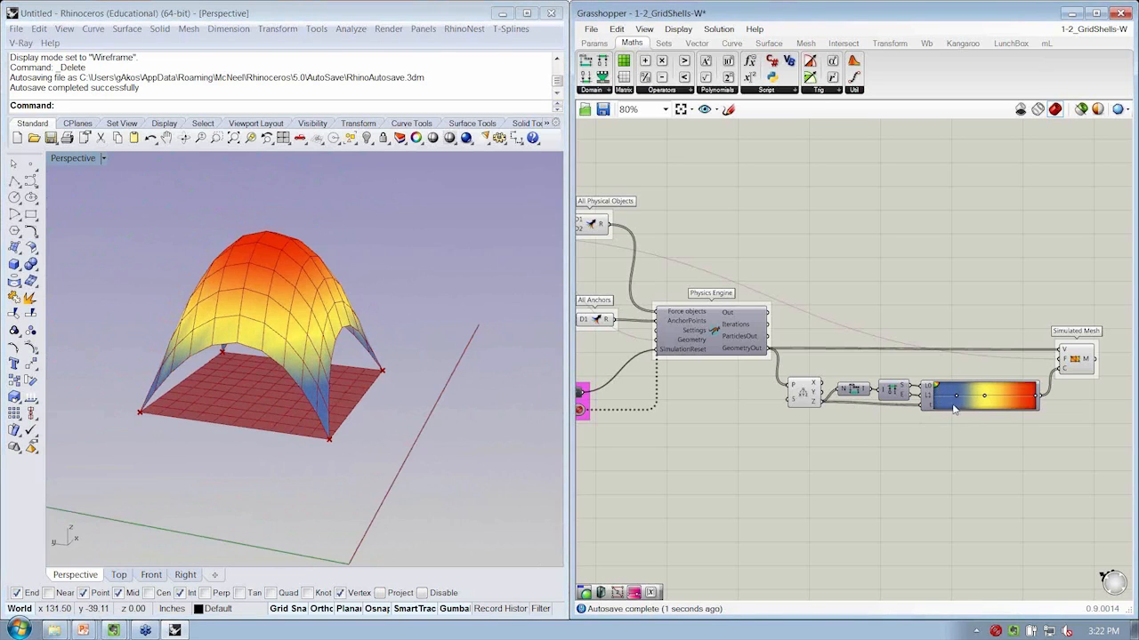
right_drag(475, 392, 378, 417)
Step: Reset the simulation with the toggle, run it with the 20 ms timer, and view the coloured mesh from a lower angle
right_drag(776, 472, 947, 435)
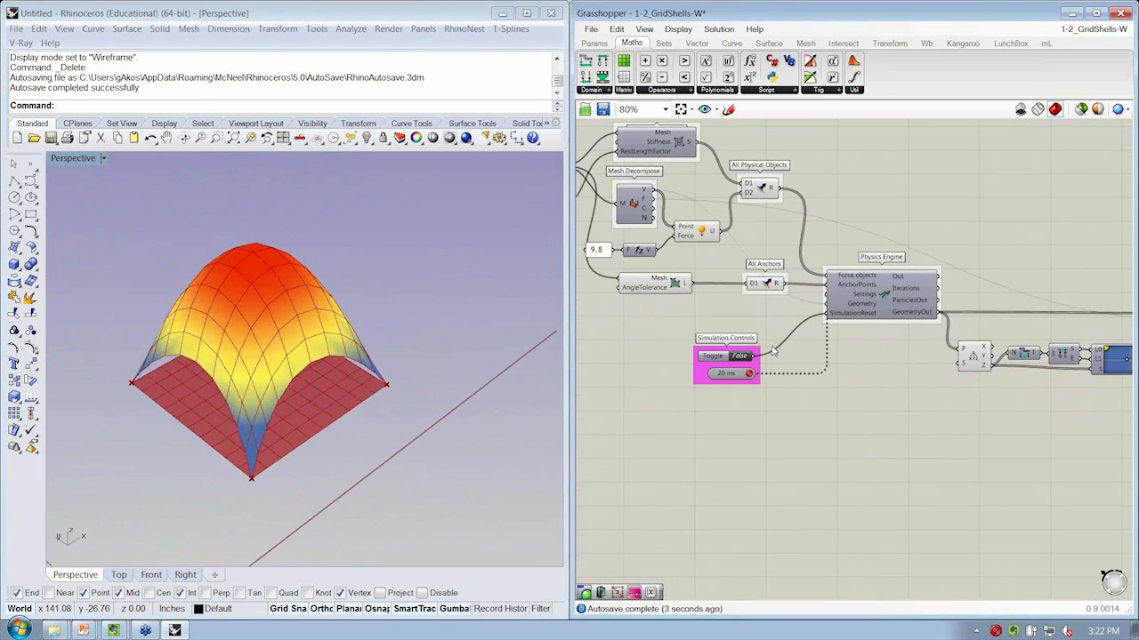
click(742, 356)
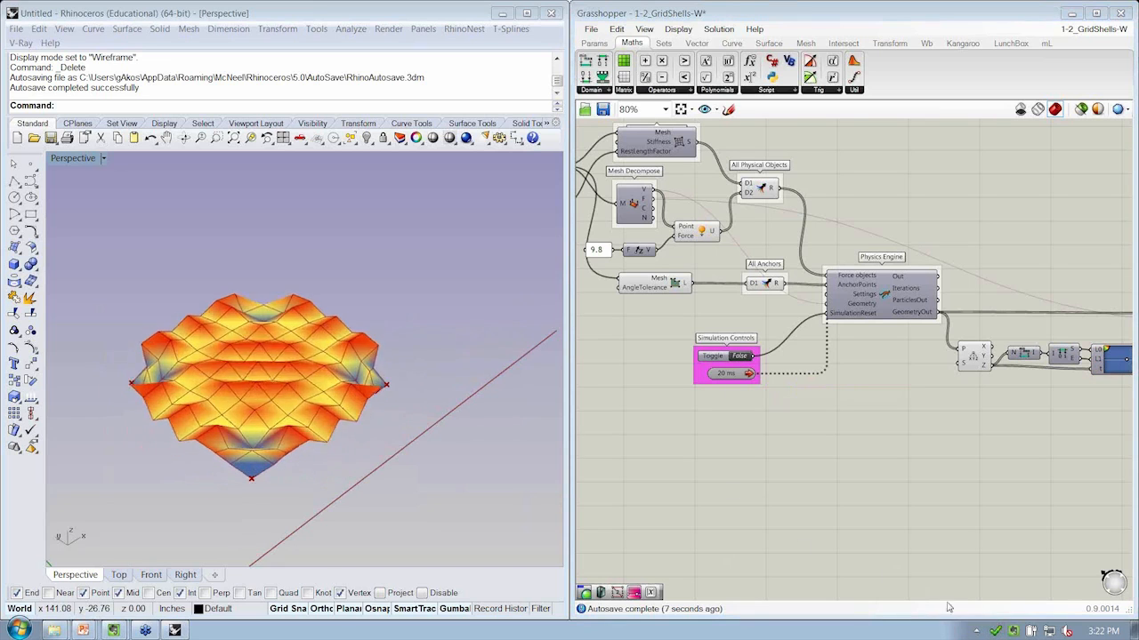
right_drag(381, 432, 323, 361)
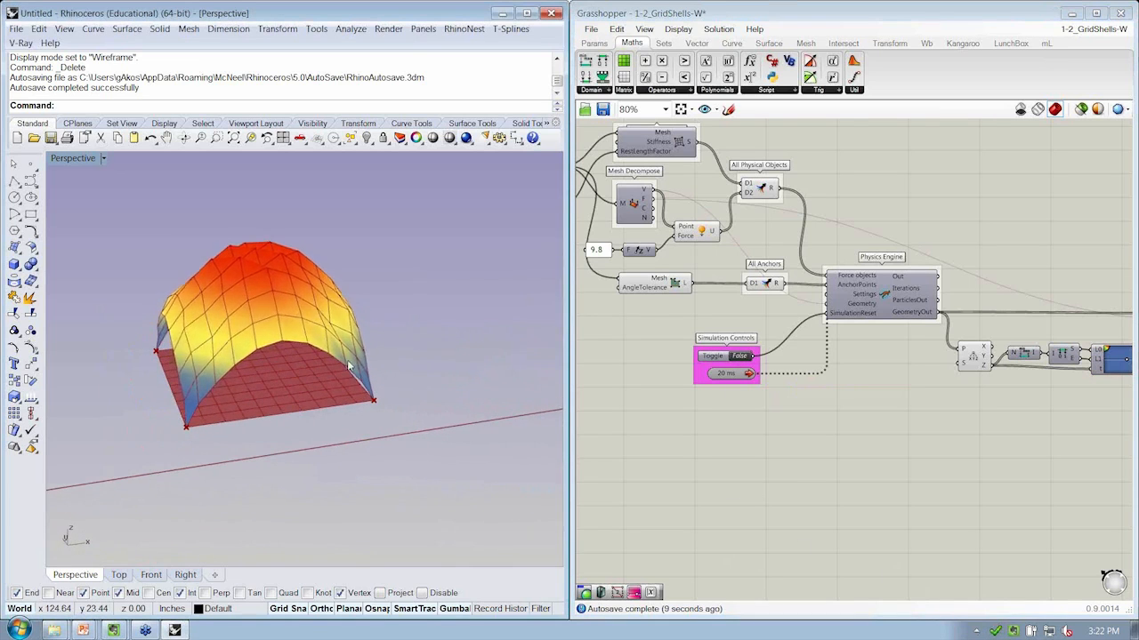